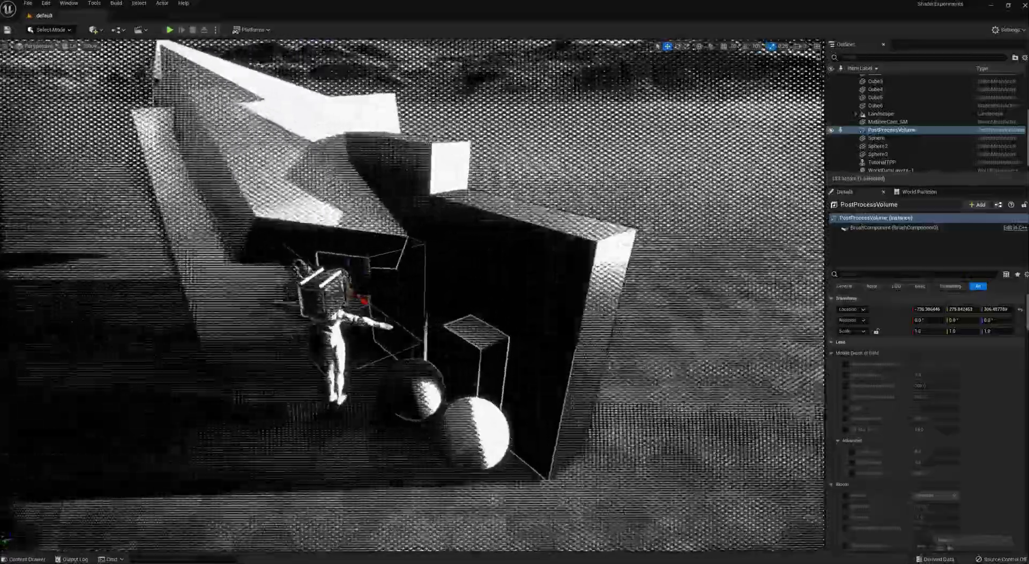
pyautogui.moveTo(412, 294); pyautogui.dragTo(456, 284, button='right')
pyautogui.press('a')
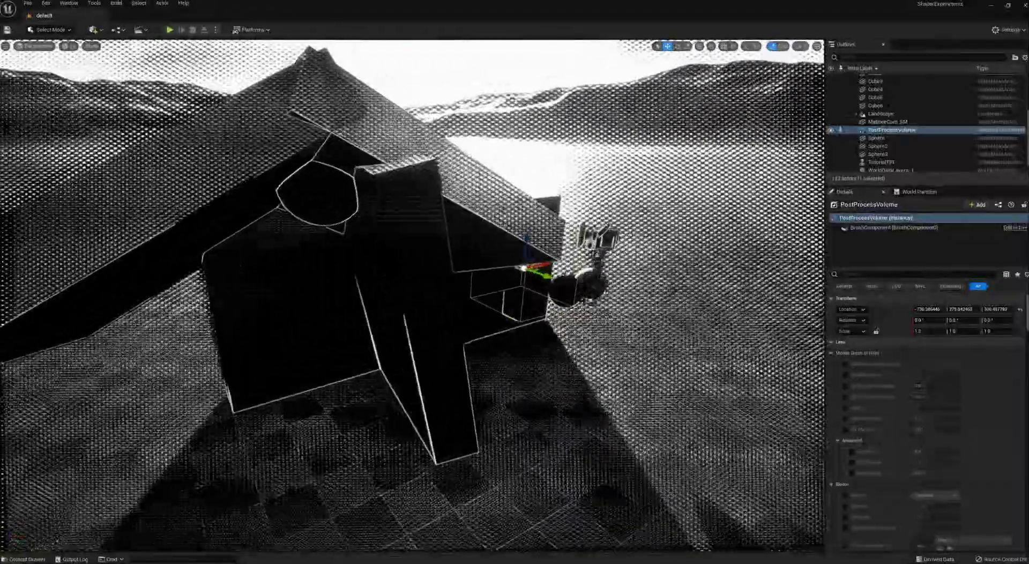
pyautogui.press('a')
pyautogui.moveTo(412, 295); pyautogui.dragTo(388, 276, button='right')
pyautogui.press('d')
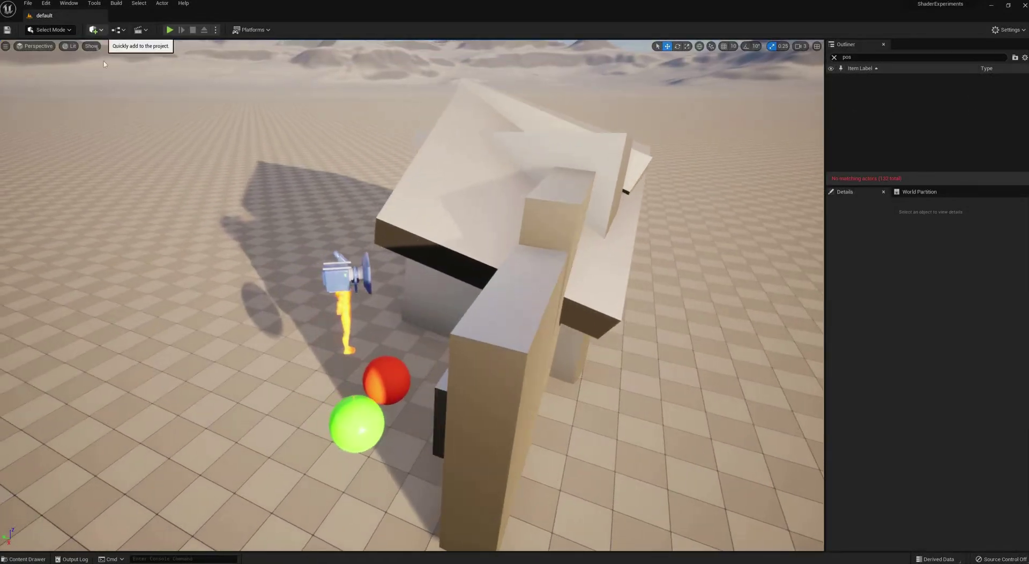
# Step: Add a PostProcessVolume to the level and move it along Y to about 920, clear of the building
pyautogui.click(96, 30)
pyautogui.moveTo(165, 141)
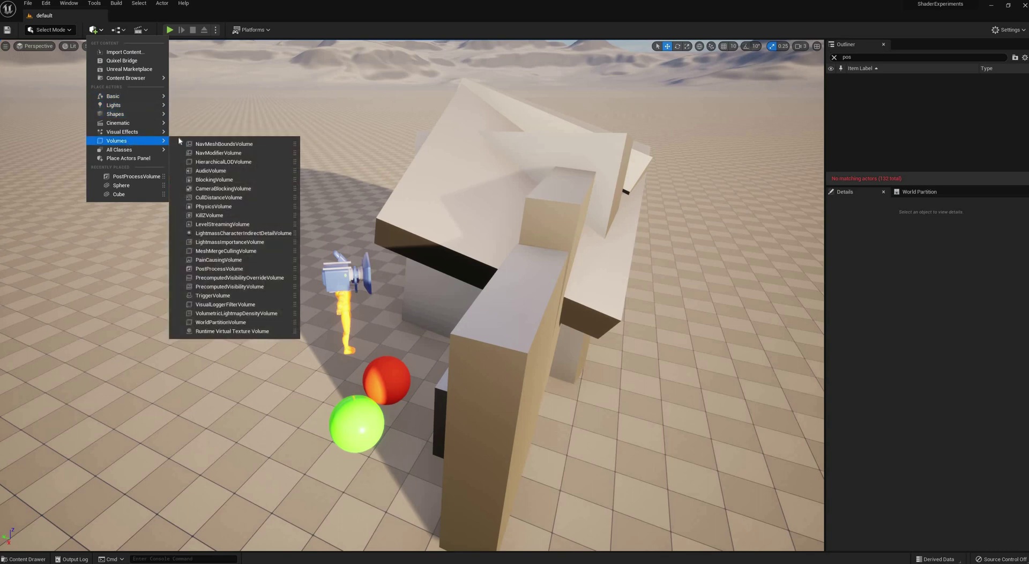
pyautogui.write('pos')
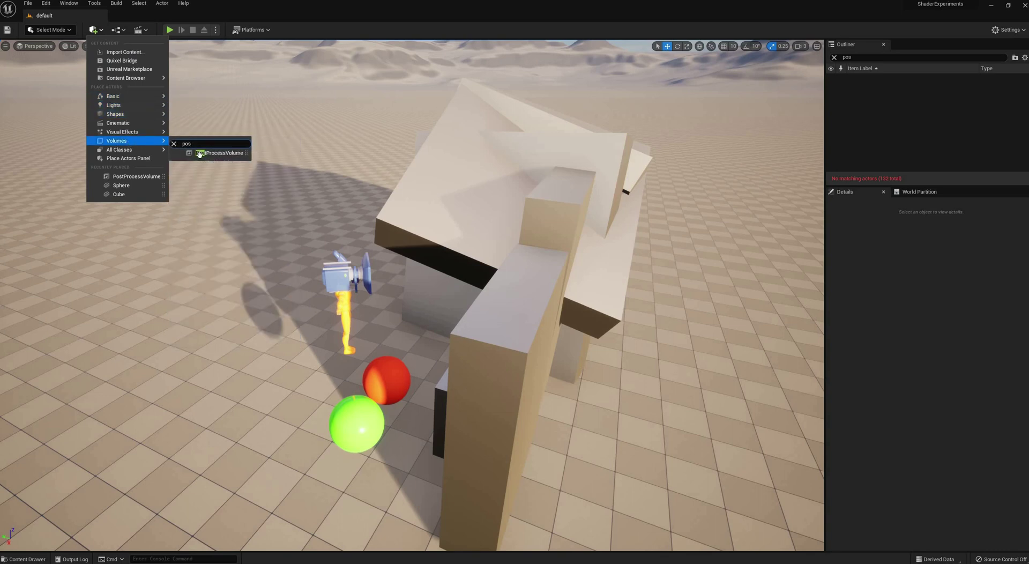
pyautogui.press('Return')
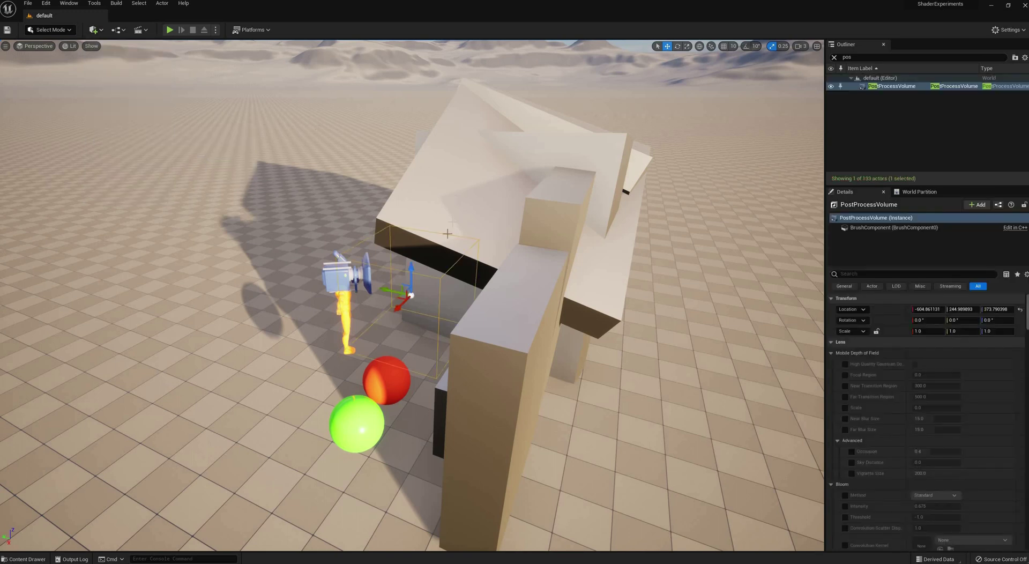
pyautogui.moveTo(397, 290); pyautogui.dragTo(168, 237)
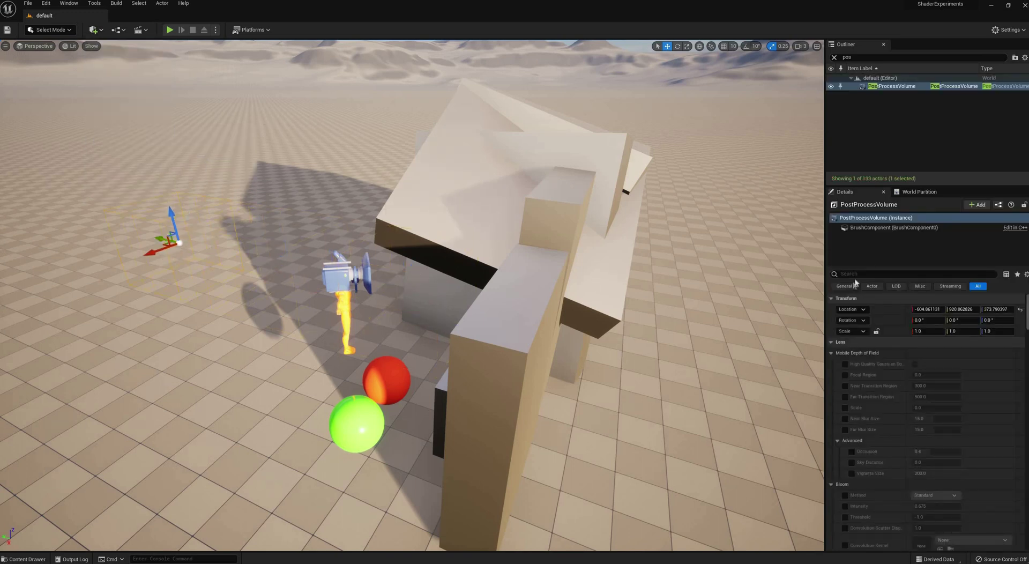
# Step: Enable Infinite Extent (Unbound) for the PostProcessVolume
pyautogui.click(875, 274)
pyautogui.write('post')
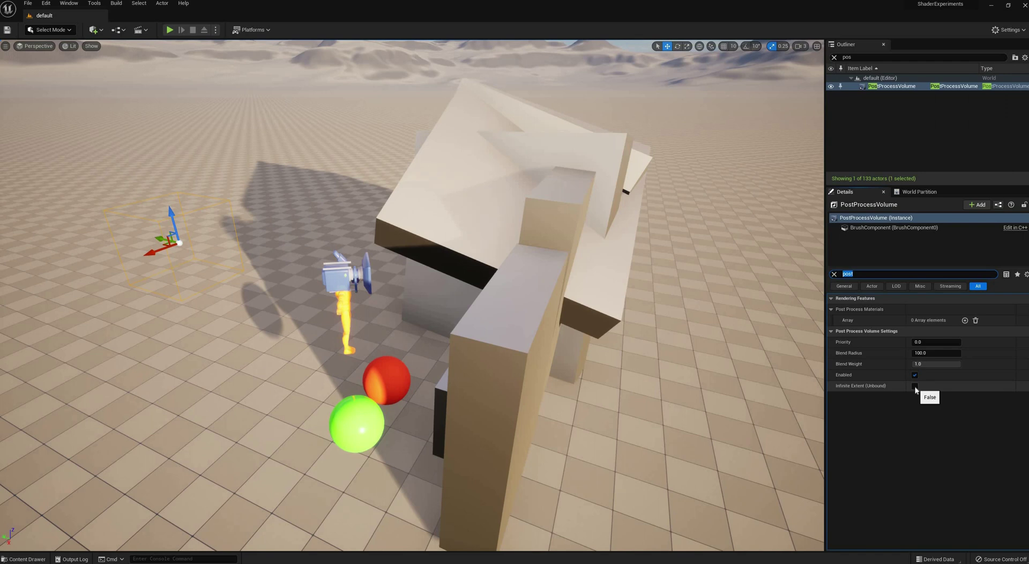
pyautogui.click(853, 386)
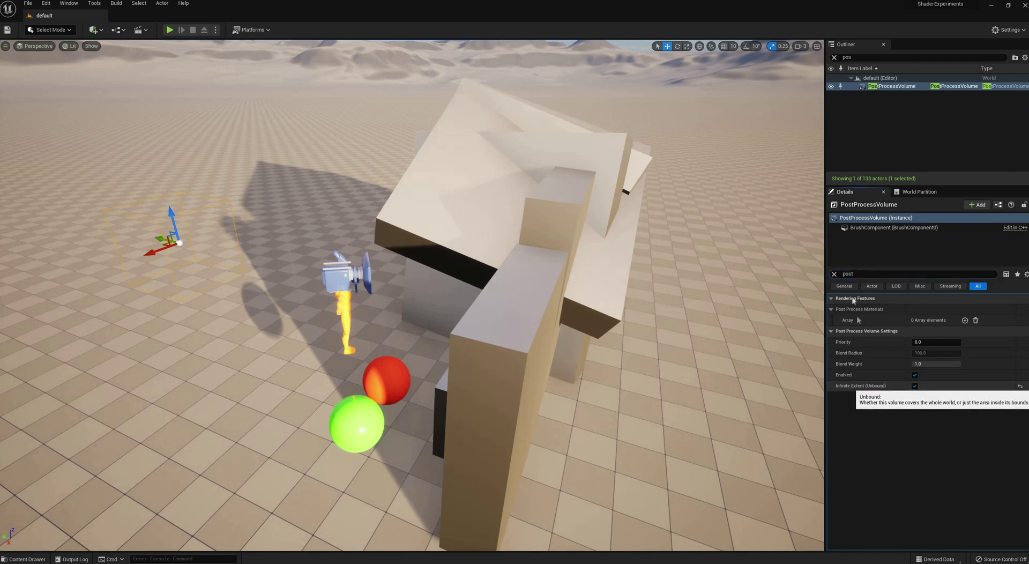
# Step: Add an element to the volume's Post Process Materials array and assign the PostProcessExample material to it
pyautogui.click(834, 274)
pyautogui.write('materi')
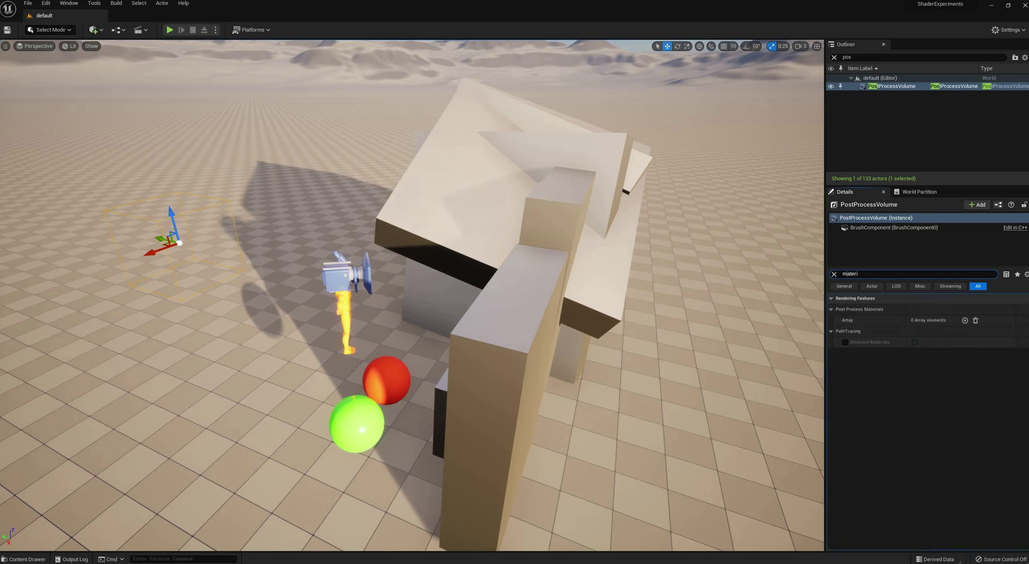
pyautogui.click(964, 320)
pyautogui.click(927, 331)
pyautogui.click(940, 344)
pyautogui.click(929, 332)
pyautogui.write('pos')
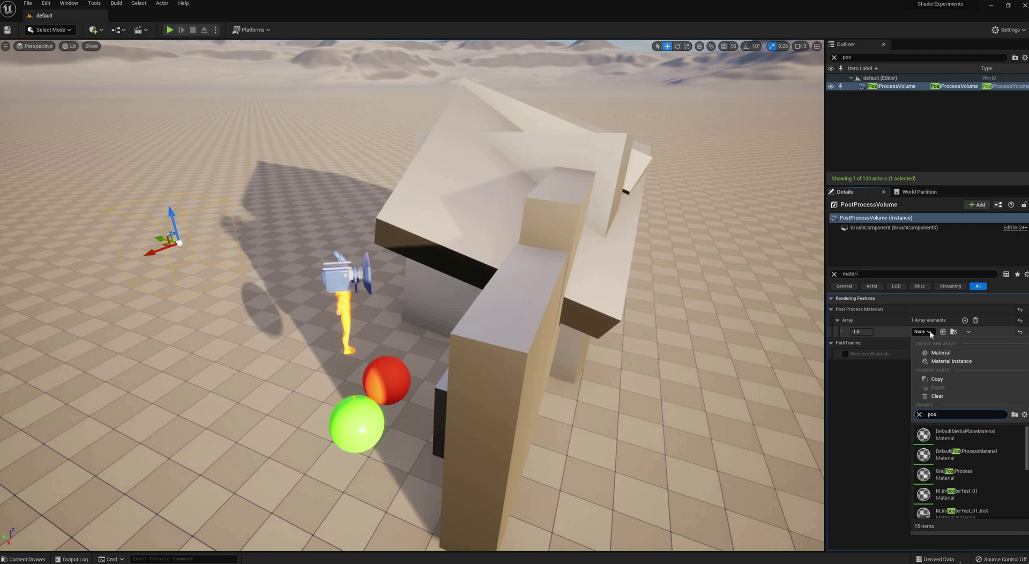
pyautogui.write('tprocessex')
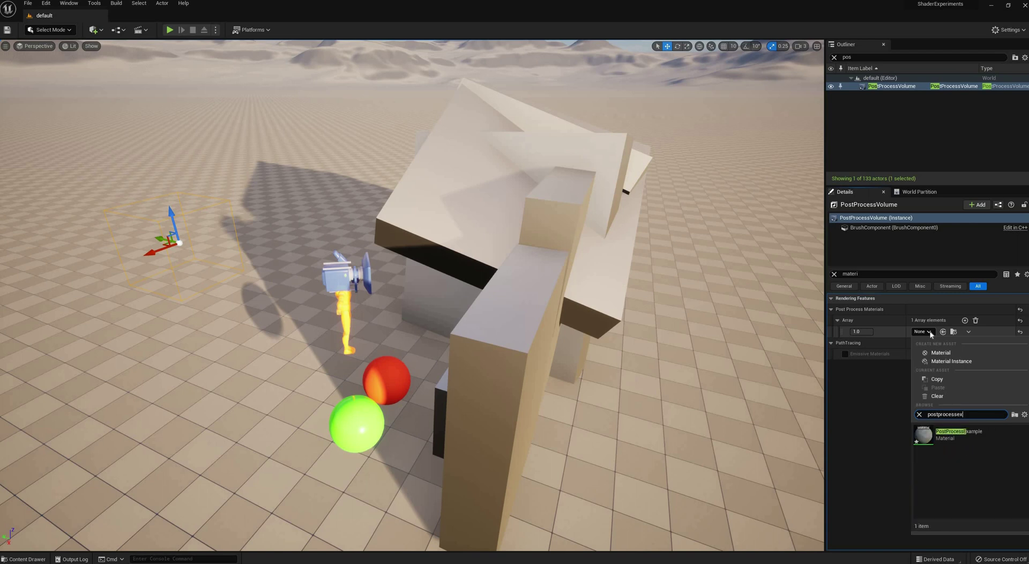
pyautogui.click(938, 436)
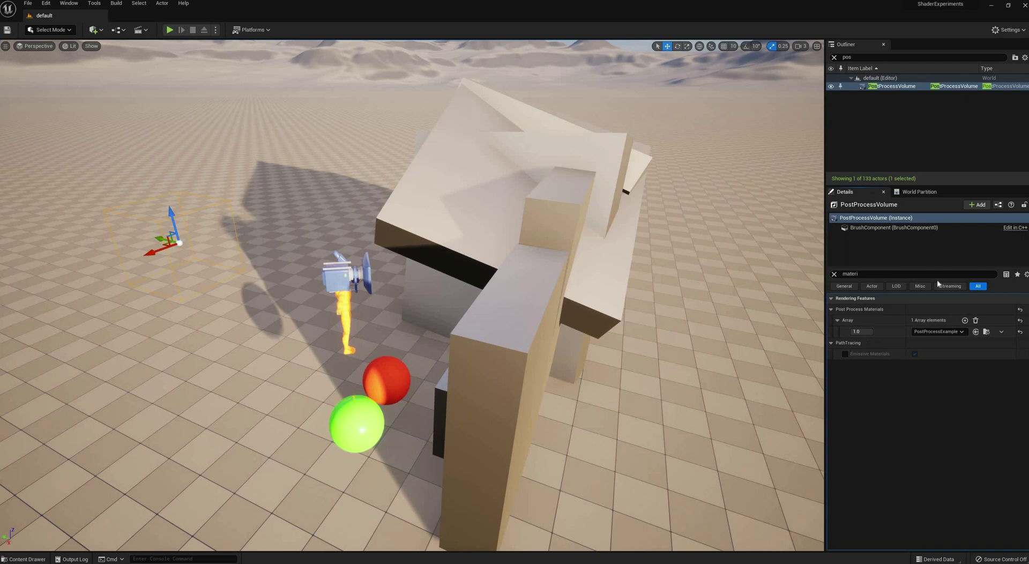
pyautogui.click(834, 274)
# Step: Switch to the PostProcessExample material and set its Material Domain to Post Process
pyautogui.moveTo(711, 320)
pyautogui.mouseDown(button='right')
pyautogui.moveTo(700, 319)
pyautogui.moveTo(729, 316)
pyautogui.moveTo(696, 322)
pyautogui.mouseUp(button='right')
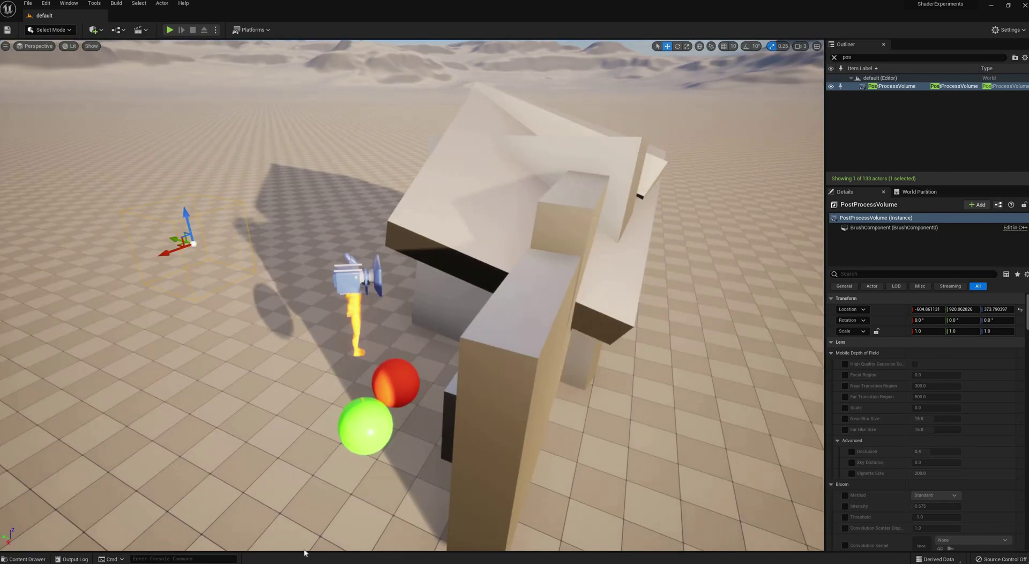
pyautogui.moveTo(305, 552)
pyautogui.click(355, 538)
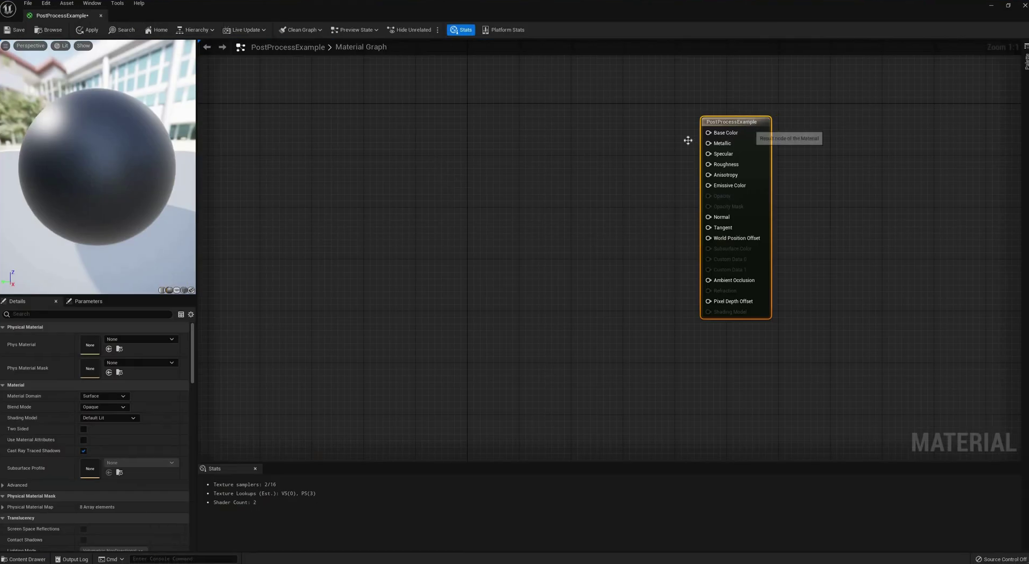
pyautogui.click(104, 396)
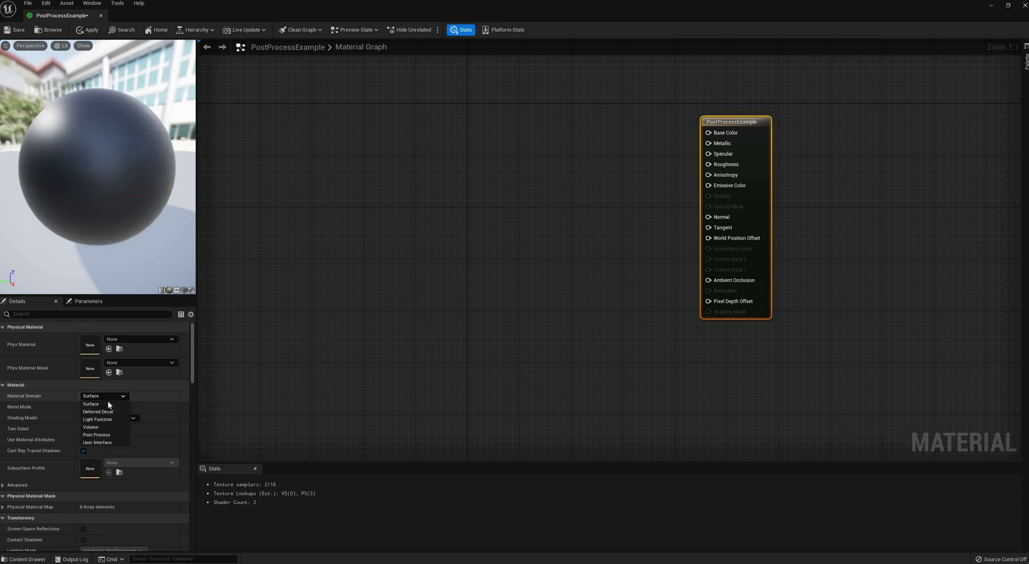
pyautogui.click(114, 435)
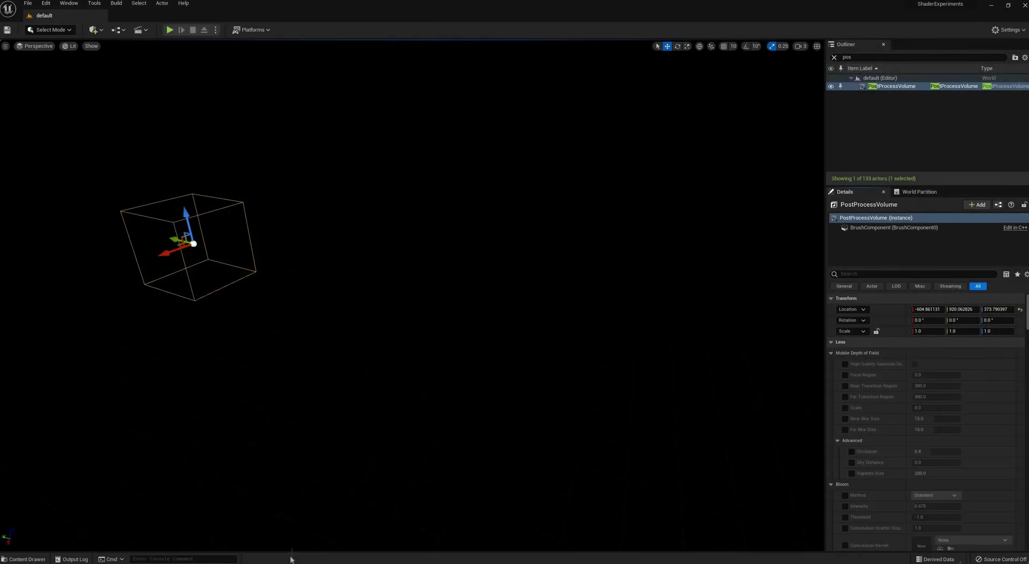
# Step: Add a SceneTexture node to the PostProcessExample material graph, well ahead of the output node
pyautogui.click(361, 536)
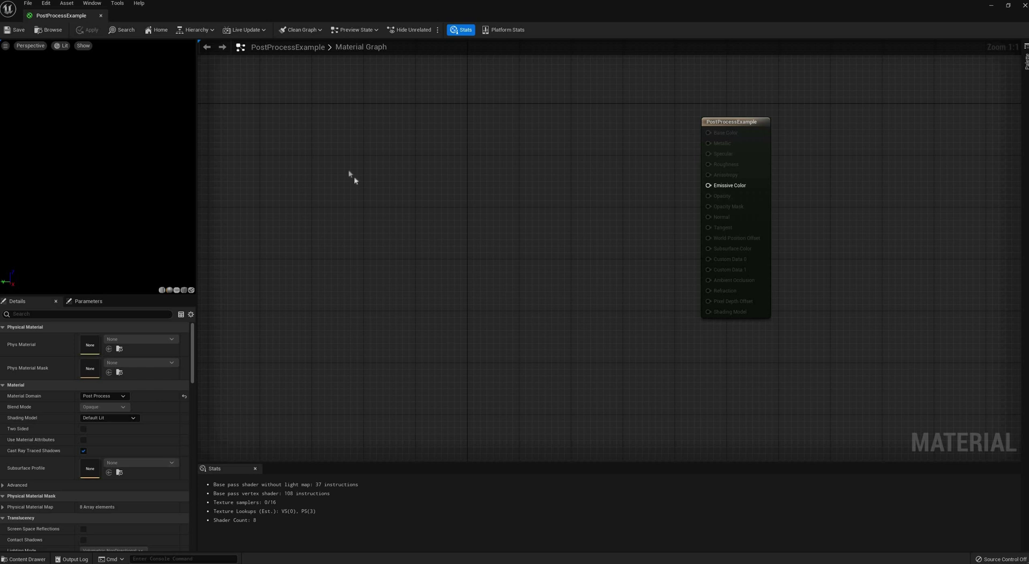
pyautogui.moveTo(348, 173); pyautogui.dragTo(435, 246, button='right')
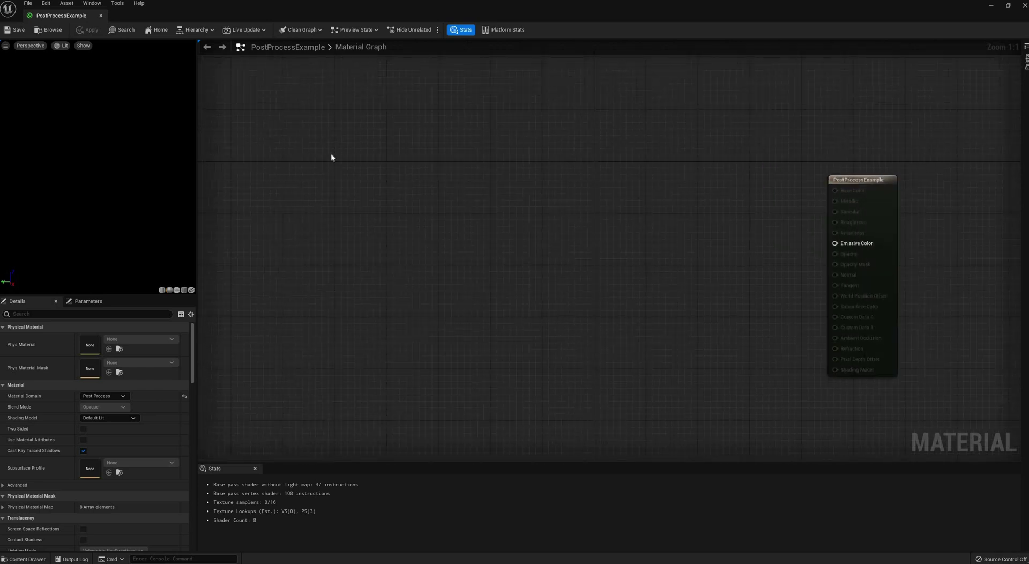
pyautogui.rightClick(336, 166)
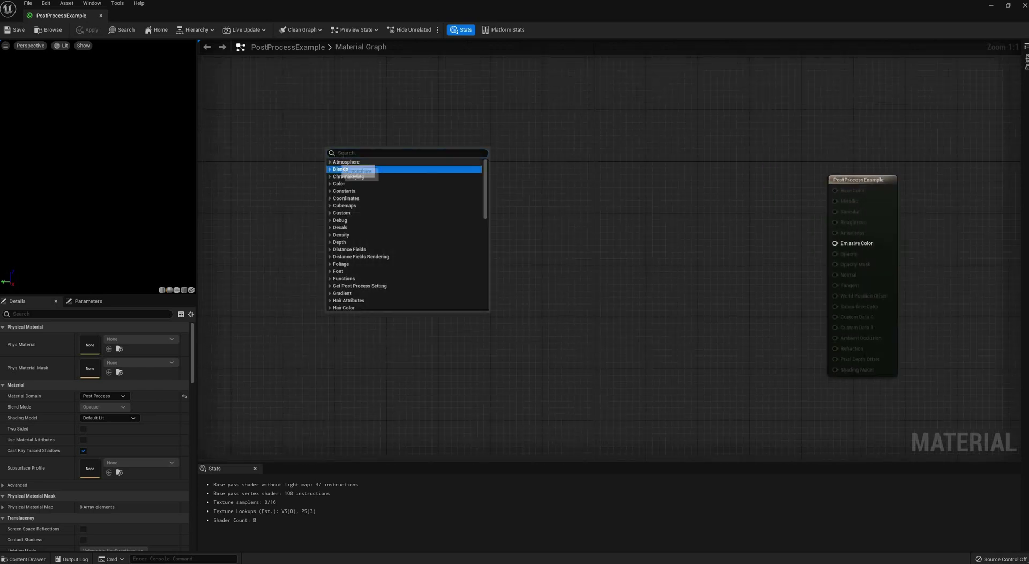
pyautogui.write('scenetex')
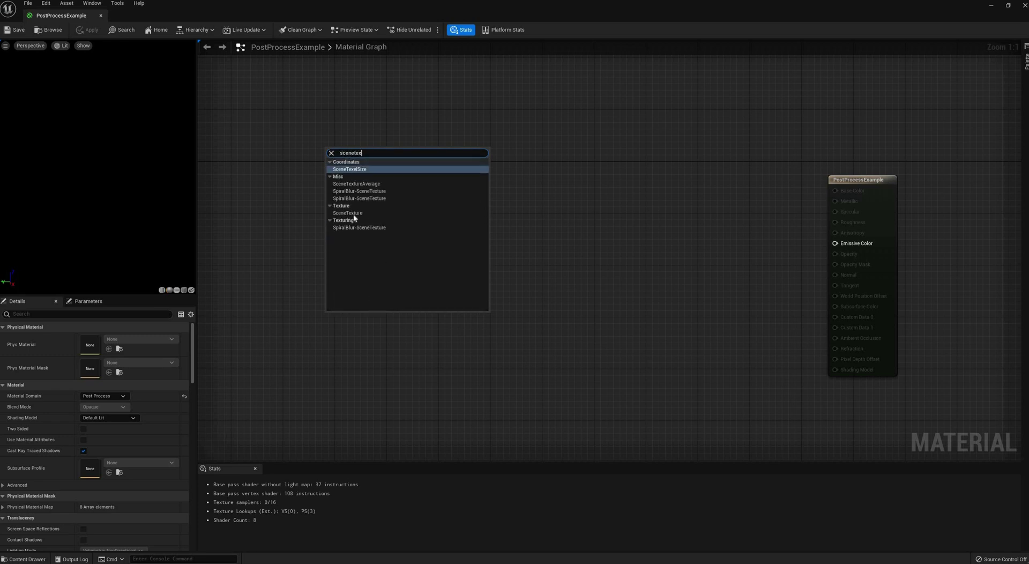
pyautogui.click(349, 214)
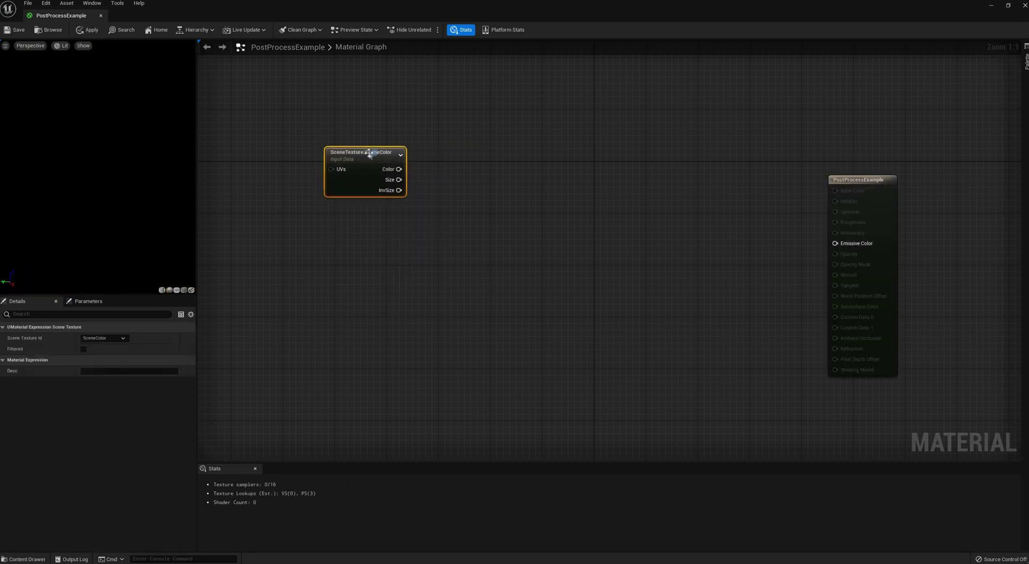
pyautogui.moveTo(370, 155); pyautogui.dragTo(403, 110)
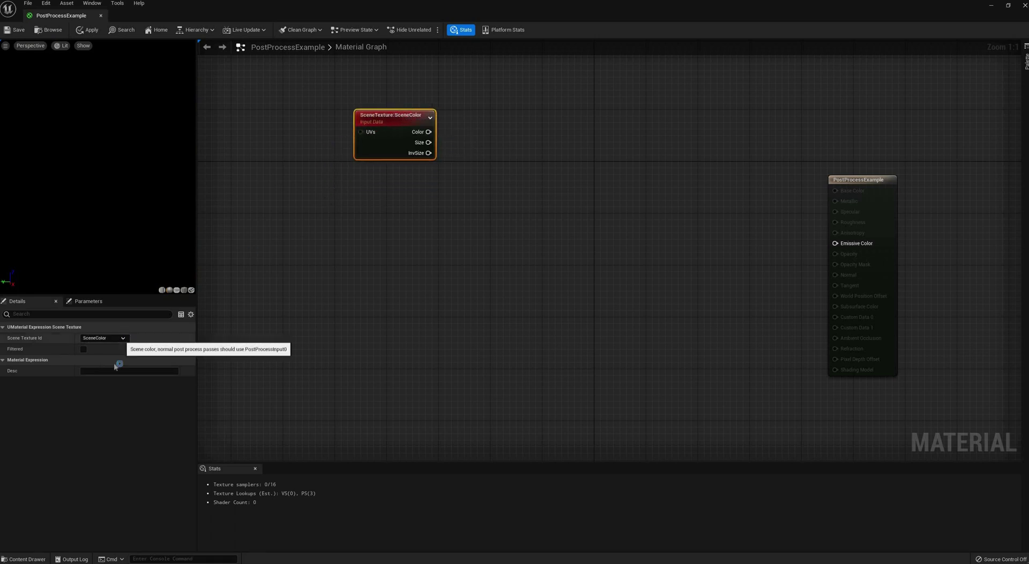
# Step: Set the SceneTexture node's Scene Texture Id to PostProcessInput0, connect its Color to Emissive Color and align it with that input
pyautogui.click(103, 338)
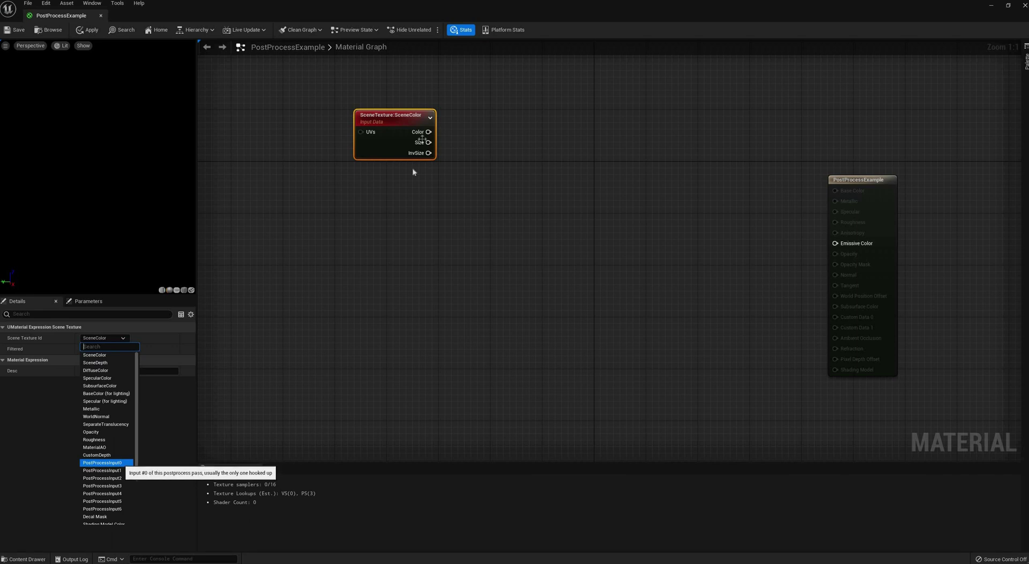
pyautogui.moveTo(447, 132); pyautogui.dragTo(835, 243)
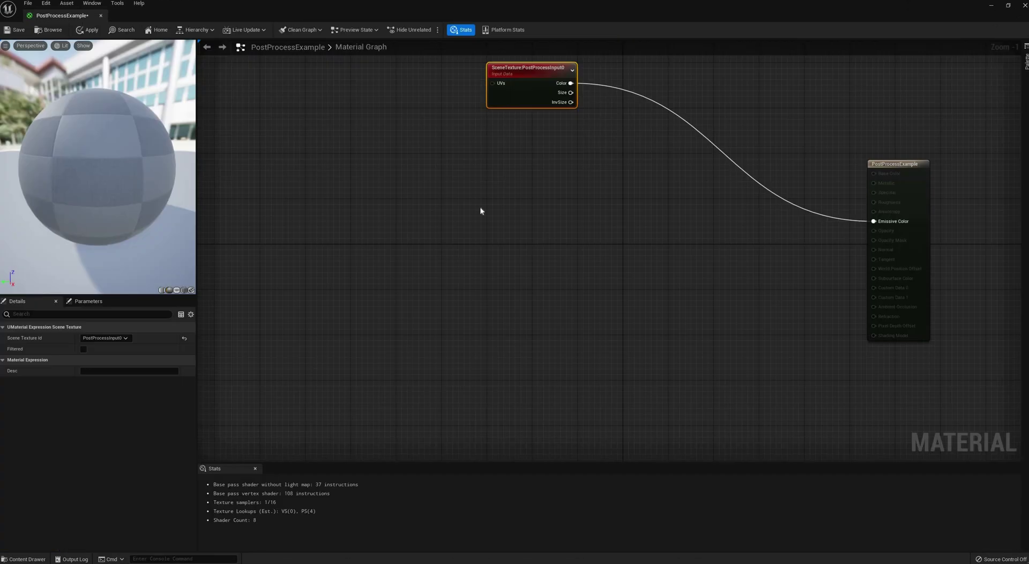
pyautogui.click(481, 211)
pyautogui.moveTo(480, 211); pyautogui.dragTo(475, 255, button='right')
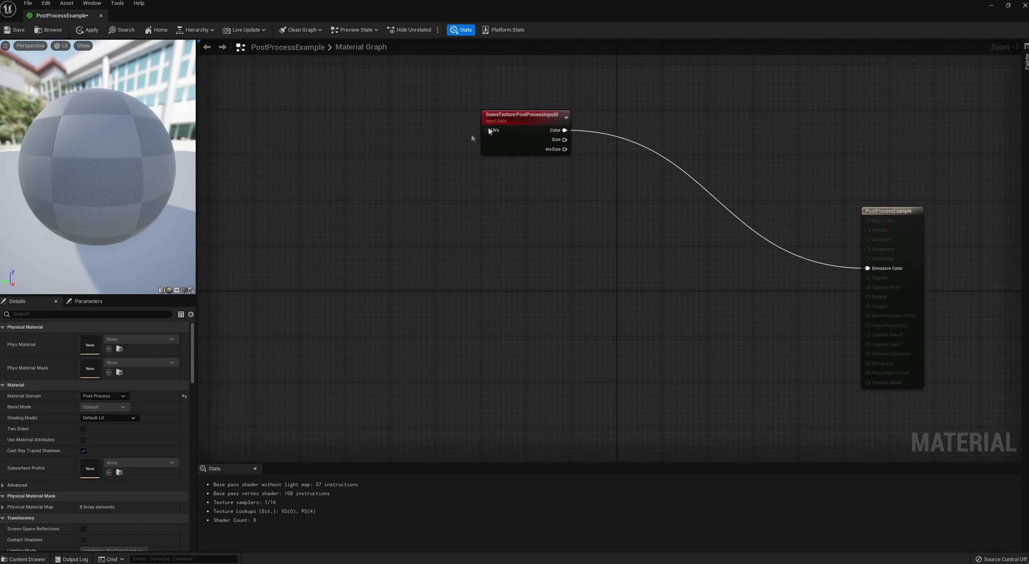
pyautogui.moveTo(486, 115); pyautogui.dragTo(263, 249)
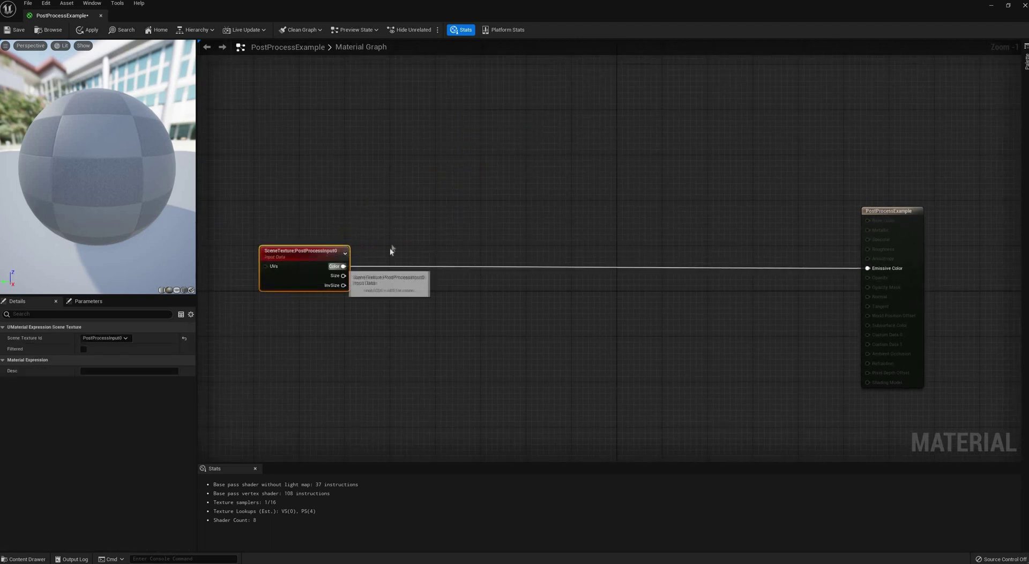
# Step: Add a BreakOutFloat3Components node fed by the SceneTexture node's Color output
pyautogui.moveTo(343, 266); pyautogui.dragTo(398, 261)
pyautogui.write('bre')
pyautogui.click(447, 290)
pyautogui.moveTo(409, 265); pyautogui.dragTo(384, 250)
# Step: Add a Multiply node fed by the R output of BreakOutFloat3Components and place it above that node
pyautogui.moveTo(445, 260); pyautogui.dragTo(487, 211)
pyautogui.write('mul')
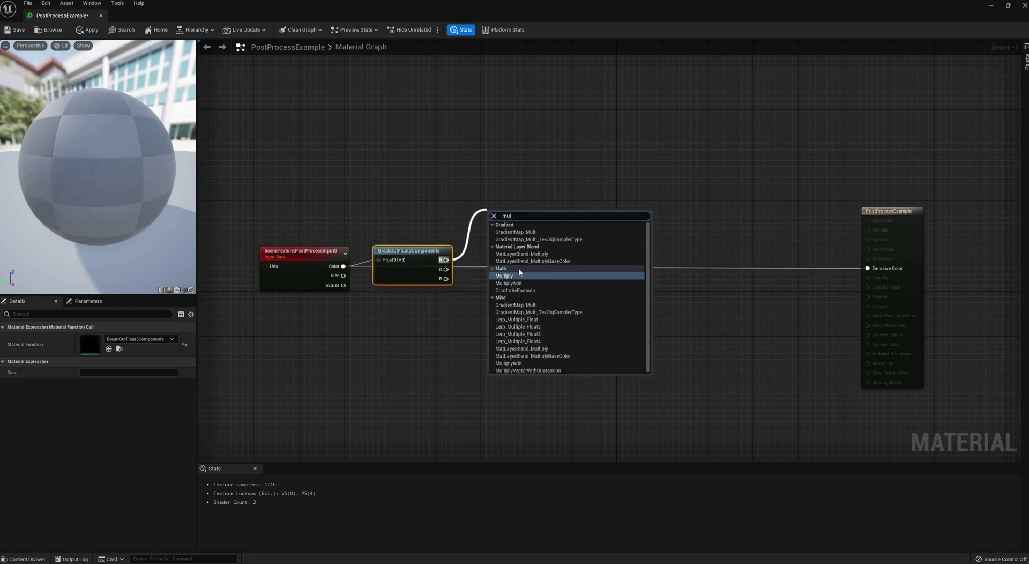
pyautogui.click(506, 275)
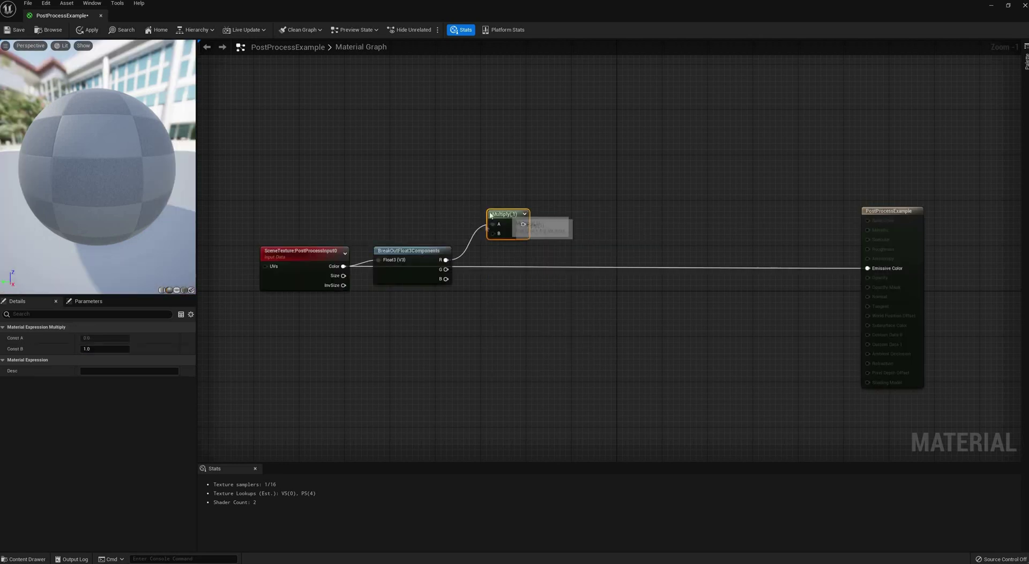
pyautogui.click(501, 239)
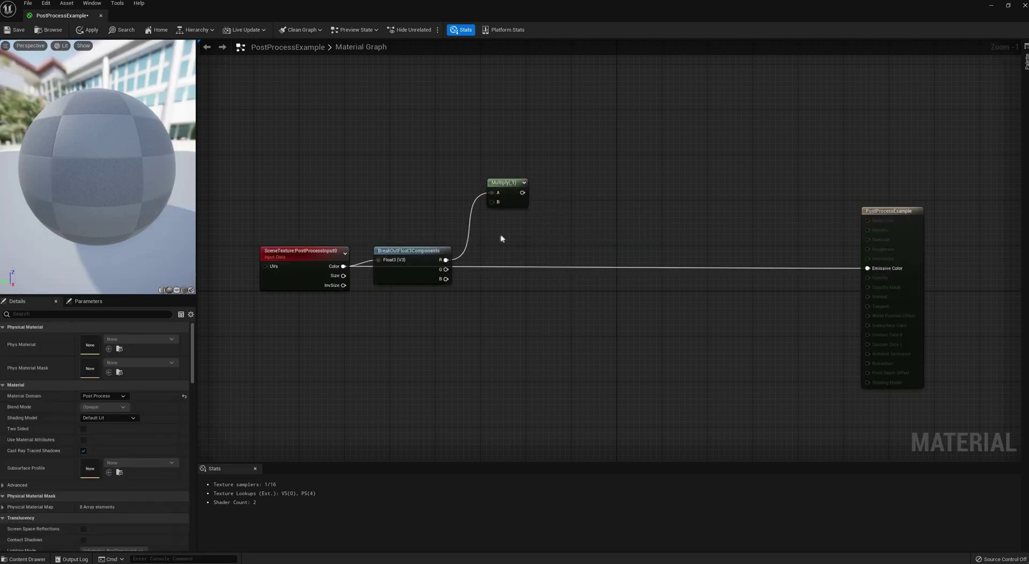
# Step: Add two more Multiply nodes and connect the G and B outputs to their A inputs
pyautogui.press('m')
pyautogui.click(499, 235)
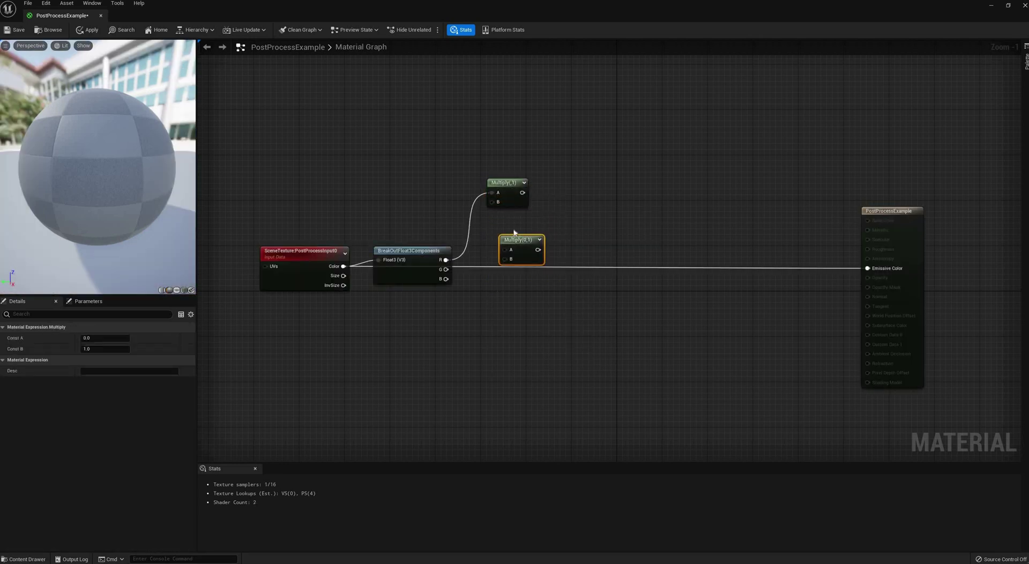
pyautogui.press('m')
pyautogui.click(494, 294)
pyautogui.moveTo(446, 269); pyautogui.dragTo(506, 250)
pyautogui.moveTo(445, 279); pyautogui.dragTo(502, 309)
# Step: Set Const B to 0.2126 on the R channel's Multiply node and 0.7152 on the G channel's
pyautogui.click(105, 348)
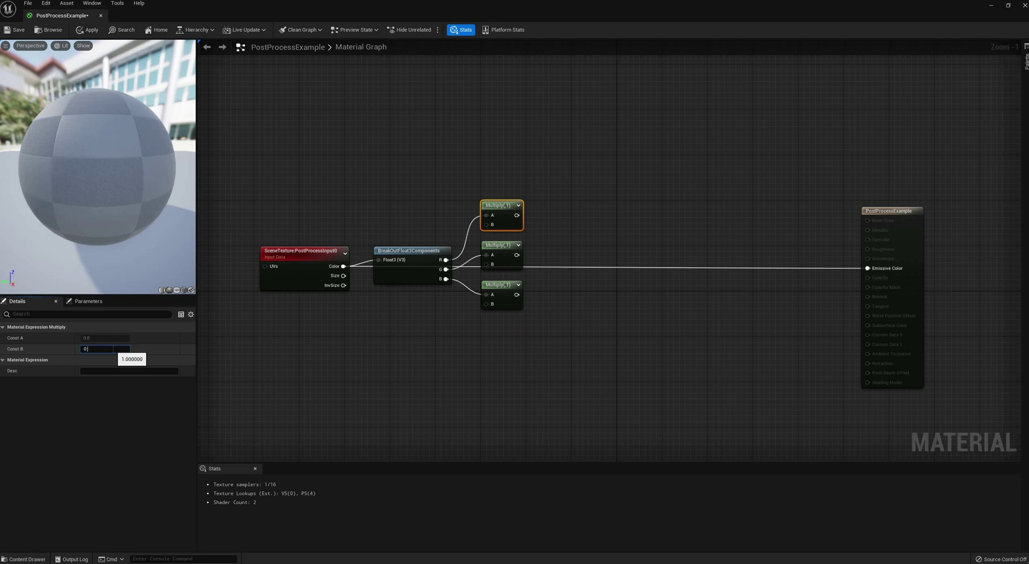
pyautogui.press('Return')
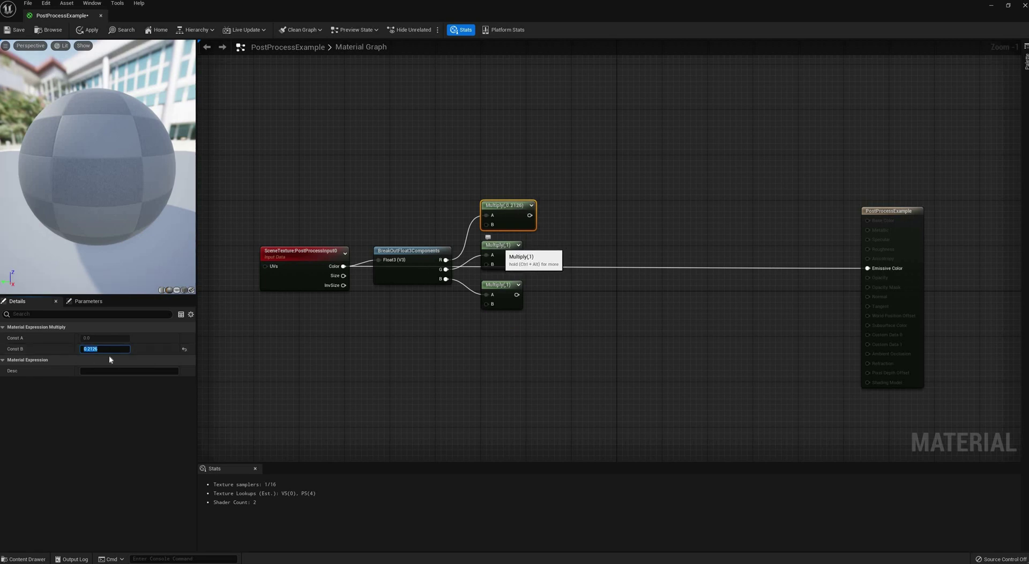
pyautogui.click(500, 246)
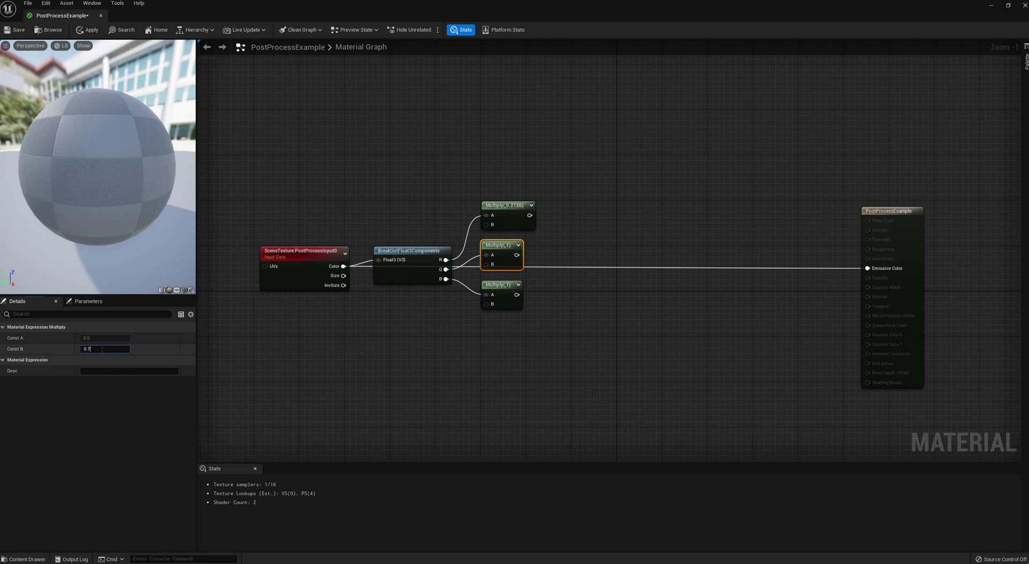
pyautogui.press('Return')
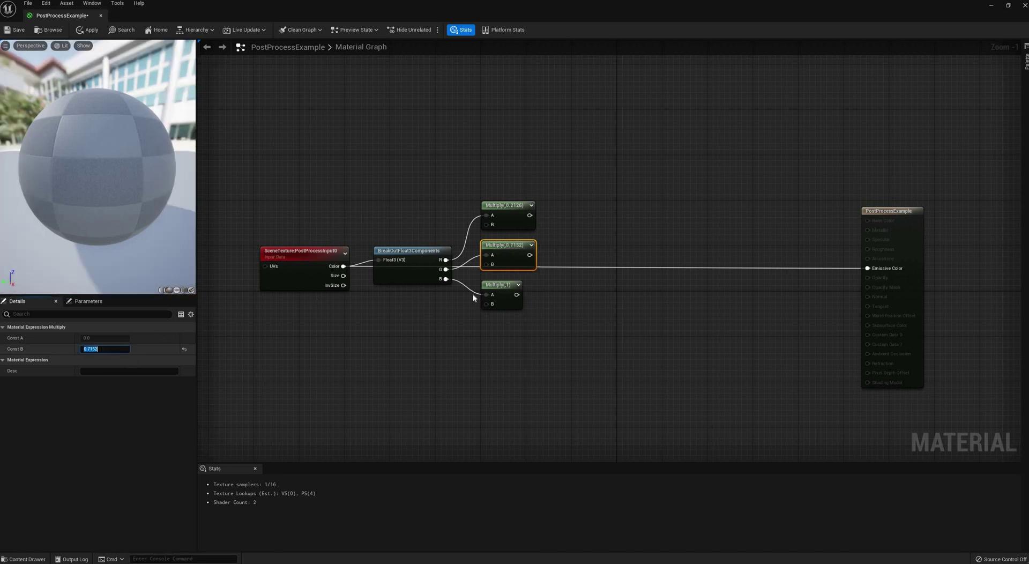
# Step: Set Const B to 0.0722 on the B channel's Multiply node
pyautogui.click(499, 284)
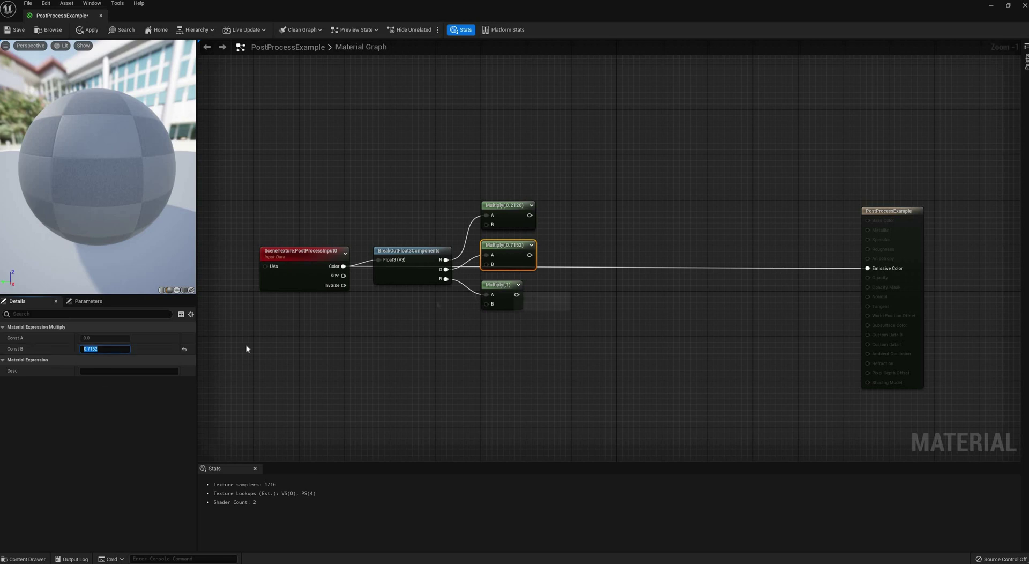
pyautogui.click(102, 350)
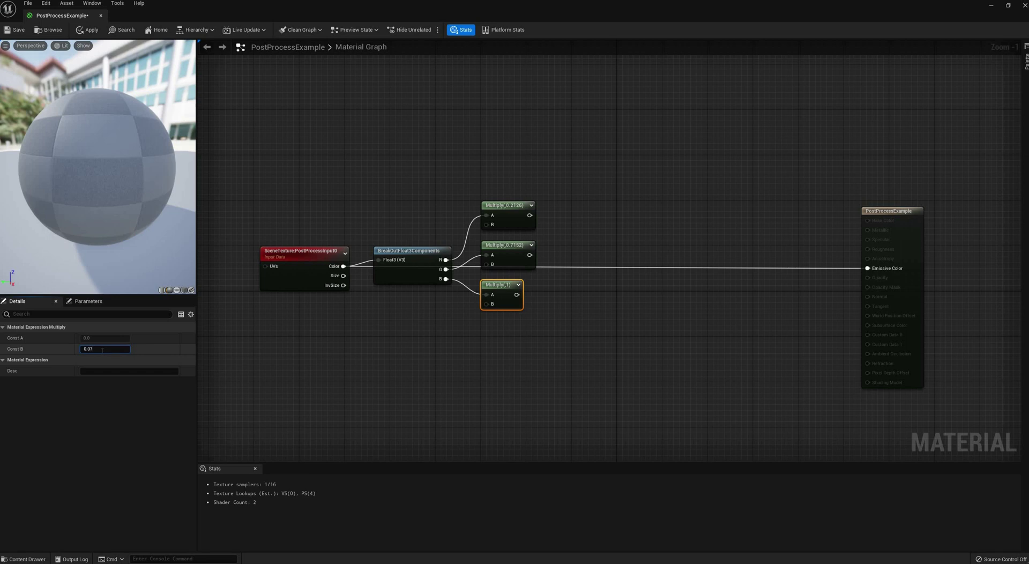
pyautogui.press('Return')
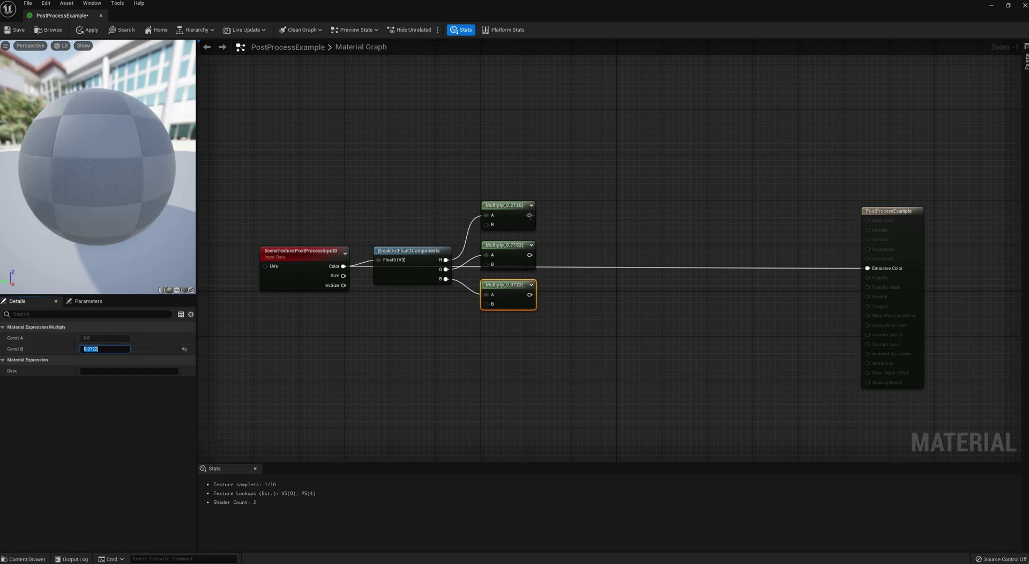
# Step: Sum the three weighted channels with Add nodes, feed the result into Emissive Color, and apply the material
pyautogui.moveTo(579, 234); pyautogui.dragTo(567, 236)
pyautogui.write('add')
pyautogui.press('Return')
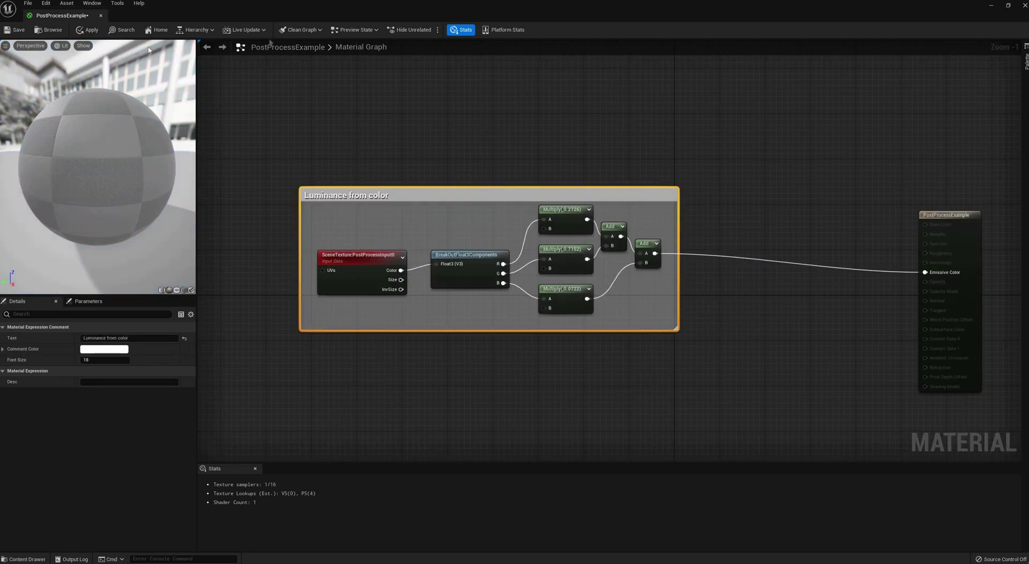
pyautogui.click(92, 31)
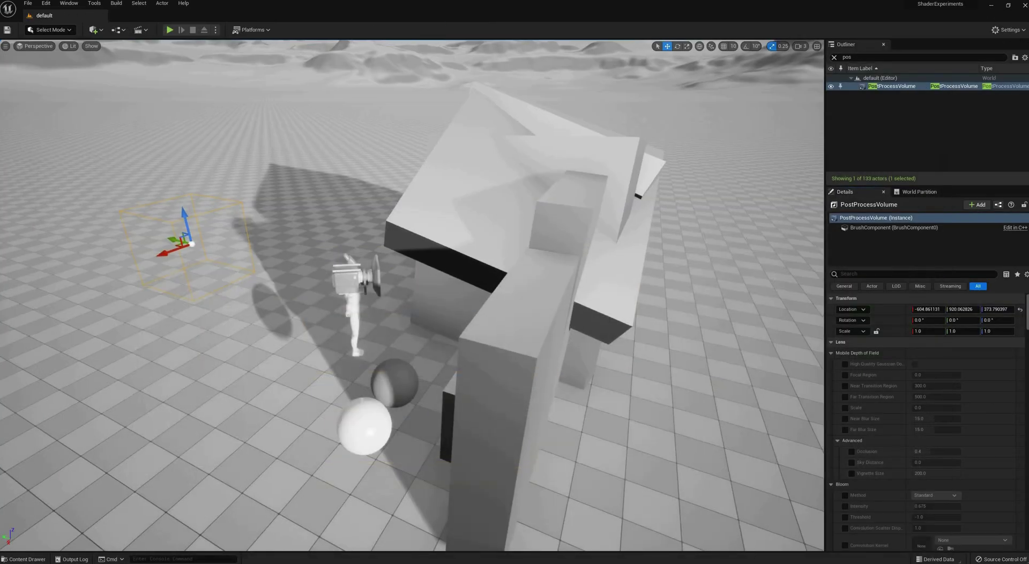
pyautogui.moveTo(408, 268); pyautogui.dragTo(386, 252, button='right')
# Step: Add a Multiply node fed by the luminance output, with a scalar parameter NumberOfColors in its B input
pyautogui.moveTo(632, 284); pyautogui.dragTo(471, 290, button='right')
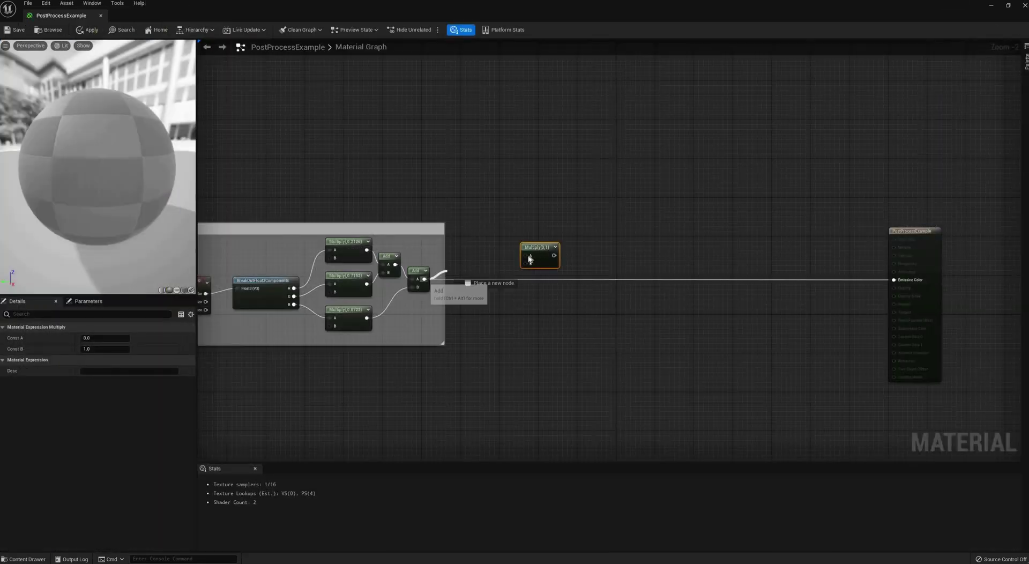
pyautogui.moveTo(460, 287); pyautogui.dragTo(525, 244)
pyautogui.write('scalar')
pyautogui.press('Return')
pyautogui.write('NumberOf')
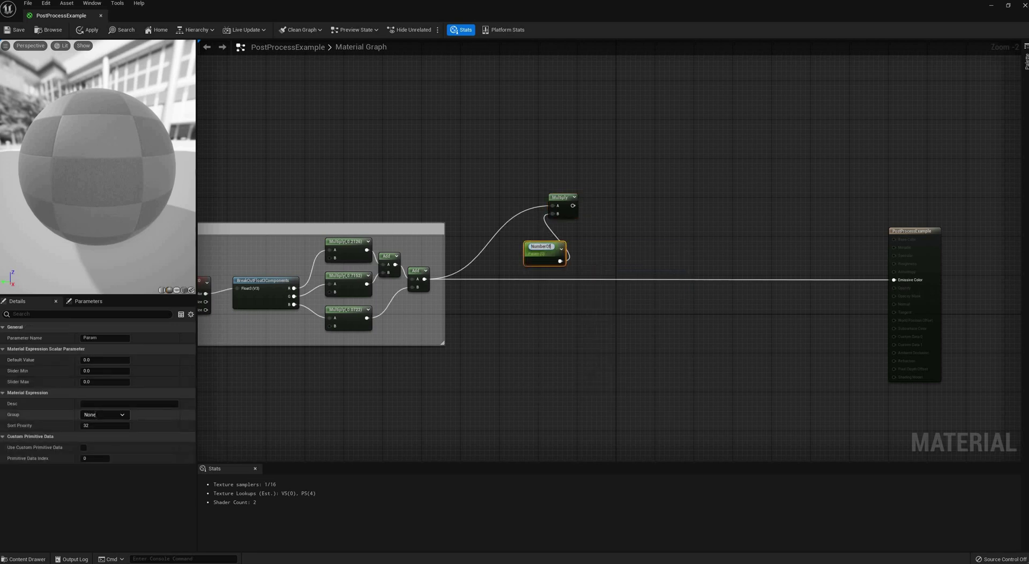
pyautogui.write('Colors')
pyautogui.press('Return')
# Step: Chain Round and Divide nodes after the NumberOfColors Multiply and connect the Divide output to Emissive Color
pyautogui.moveTo(560, 197); pyautogui.dragTo(670, 230)
pyautogui.write('roun')
pyautogui.press('Return')
pyautogui.write('divi')
pyautogui.press('Return')
pyautogui.moveTo(564, 259); pyautogui.dragTo(894, 280)
# Step: Set the NumberOfColors default value to 16 and examine the posterized scene in the level viewport
pyautogui.click(544, 251)
pyautogui.click(107, 360)
pyautogui.write('16')
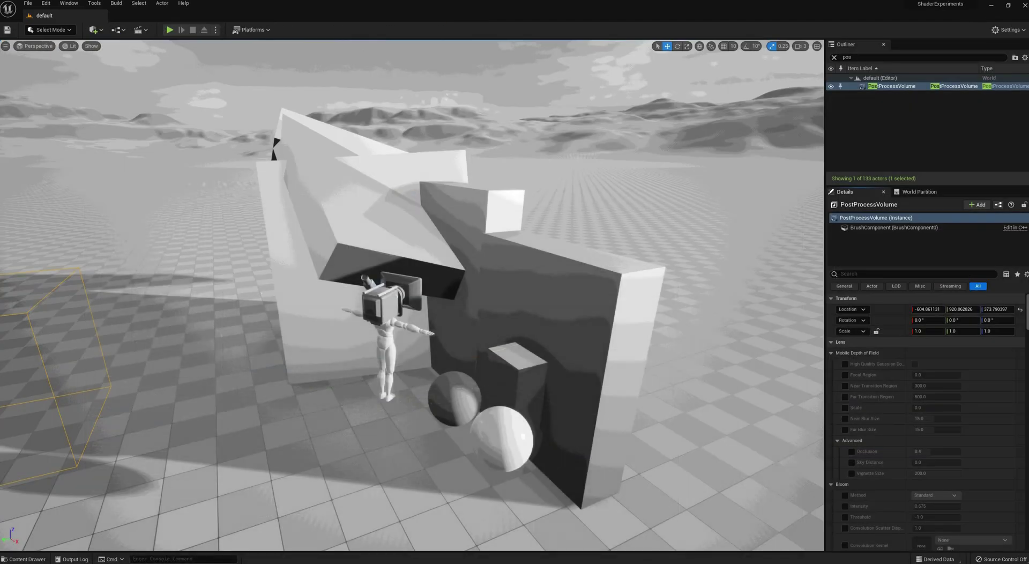
pyautogui.moveTo(493, 193); pyautogui.dragTo(494, 212, button='right')
pyautogui.moveTo(423, 324)
pyautogui.mouseDown(button='right')
pyautogui.moveTo(445, 316)
pyautogui.moveTo(423, 324)
pyautogui.mouseUp(button='right')
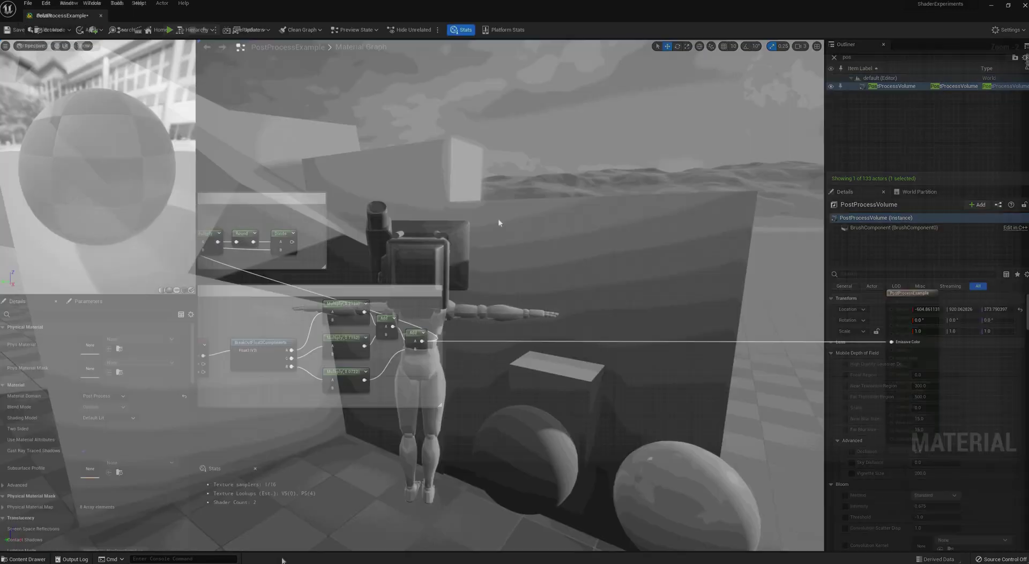
# Step: Add TexCoord and CustomRotator nodes in empty graph space and connect TexCoord to the rotator's UVs input
pyautogui.rightClick(499, 222)
pyautogui.write('texco')
pyautogui.press('Return')
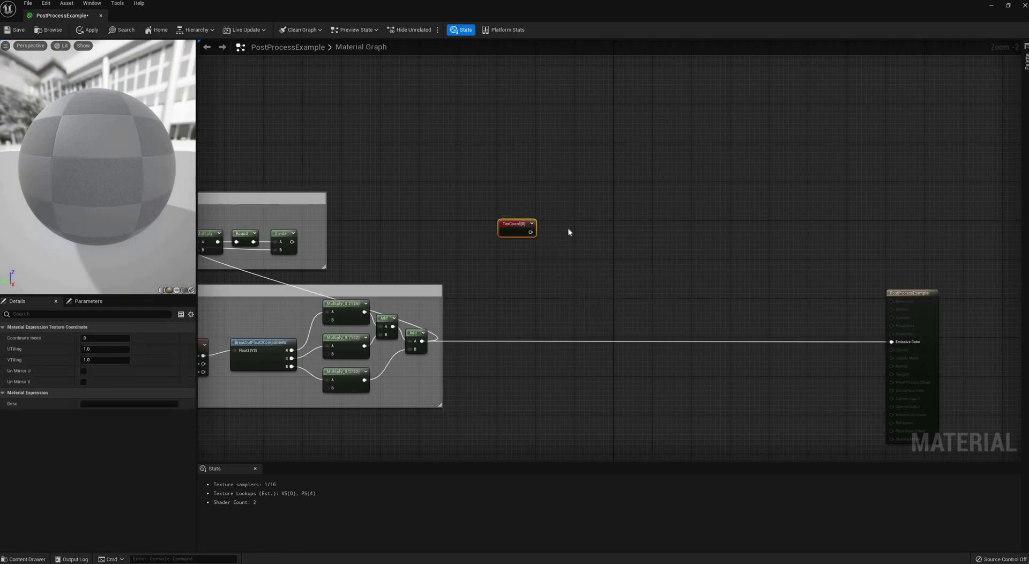
pyautogui.rightClick(569, 232)
pyautogui.write('custom ro')
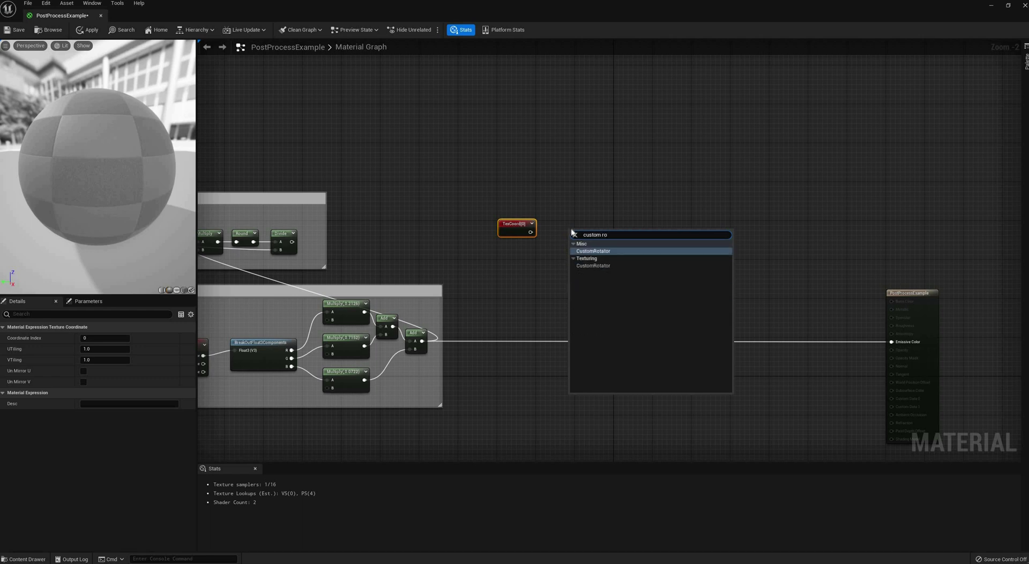
pyautogui.click(592, 252)
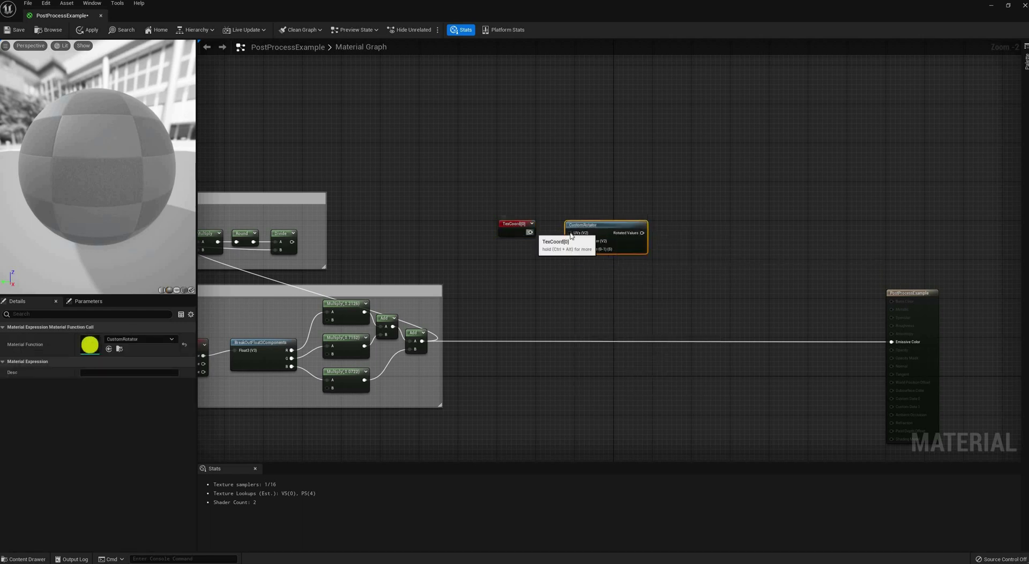
pyautogui.moveTo(572, 236); pyautogui.dragTo(570, 234)
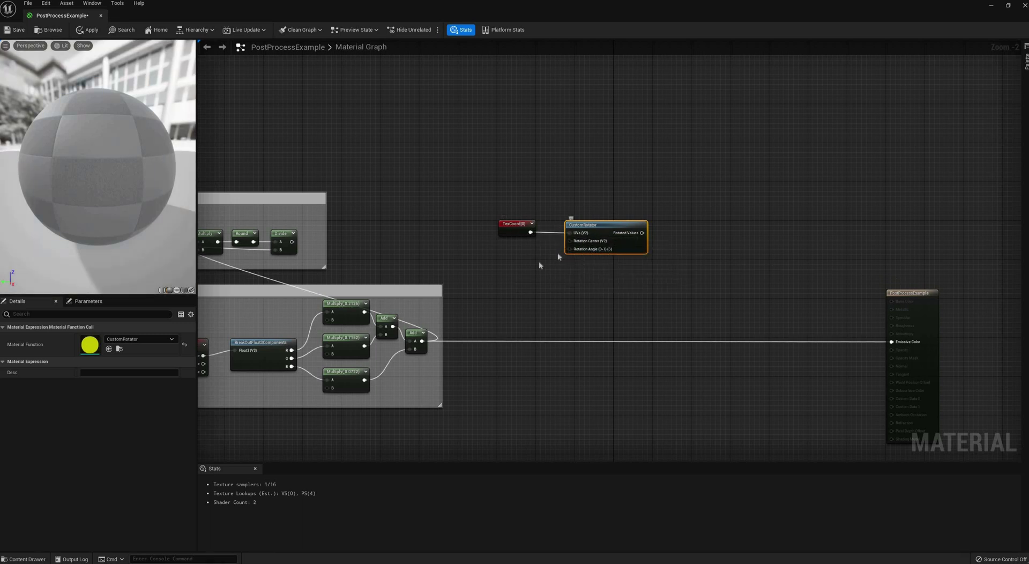
# Step: Feed CustomRotator's Rotation Angle input from a Constant node set to 0.125, placed below the TexCoord node
pyautogui.moveTo(571, 248); pyautogui.dragTo(540, 264)
pyautogui.write('con')
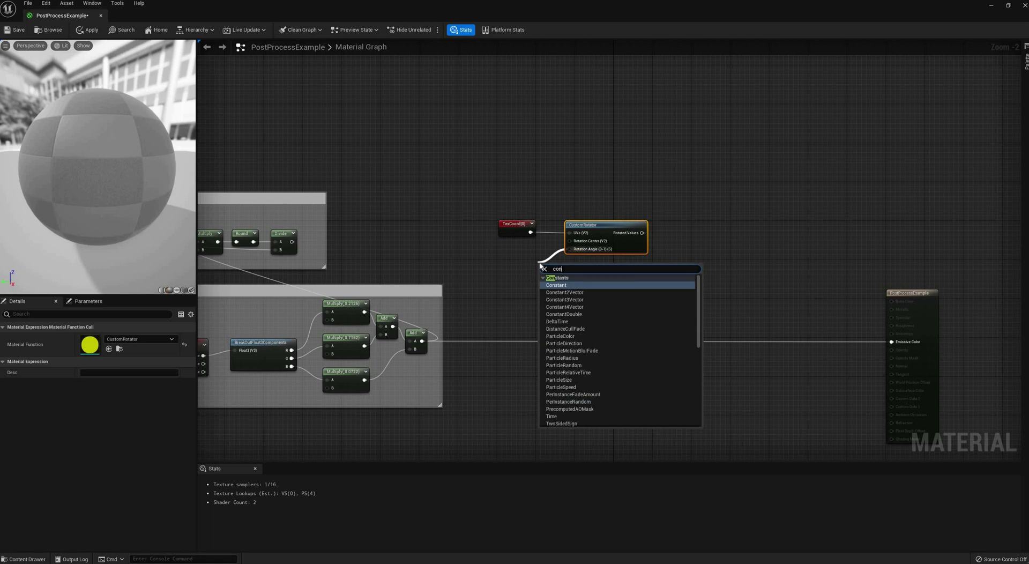
pyautogui.click(557, 285)
pyautogui.click(557, 303)
pyautogui.click(557, 305)
pyautogui.press('Delete')
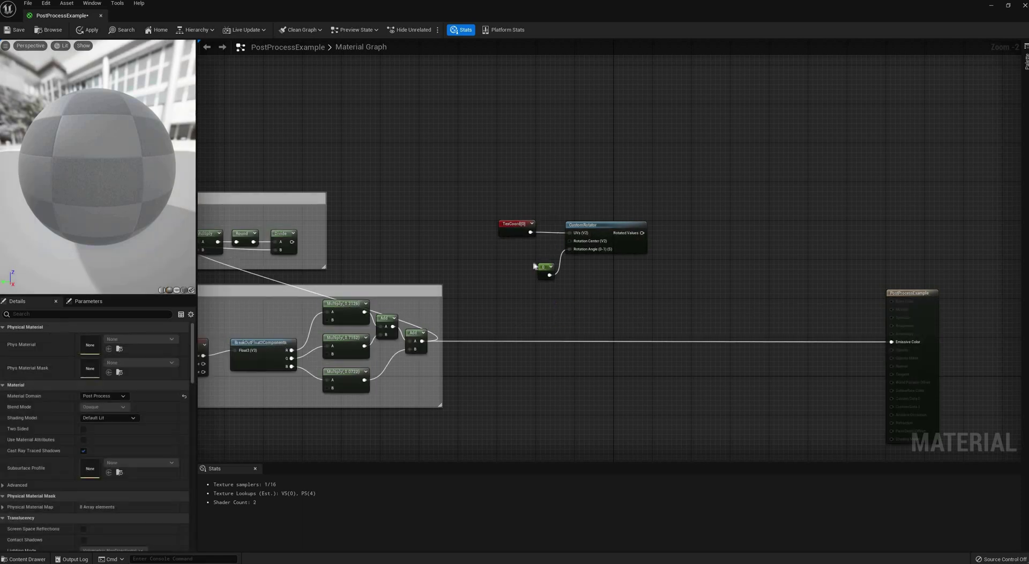
pyautogui.moveTo(542, 269); pyautogui.dragTo(524, 271)
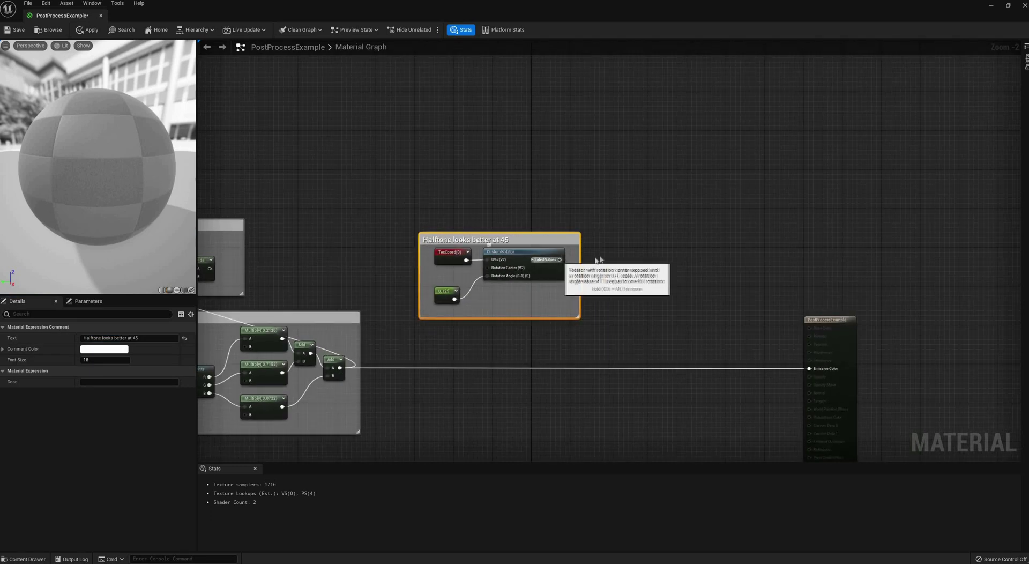
# Step: Add a BreakOutFloat2Components node fed by Rotated Values and place a MakeFloat3 node beside it
pyautogui.moveTo(559, 260); pyautogui.dragTo(637, 261)
pyautogui.write('bre')
pyautogui.click(632, 282)
pyautogui.moveTo(736, 257); pyautogui.dragTo(683, 254, button='right')
pyautogui.rightClick(644, 256)
pyautogui.write('make')
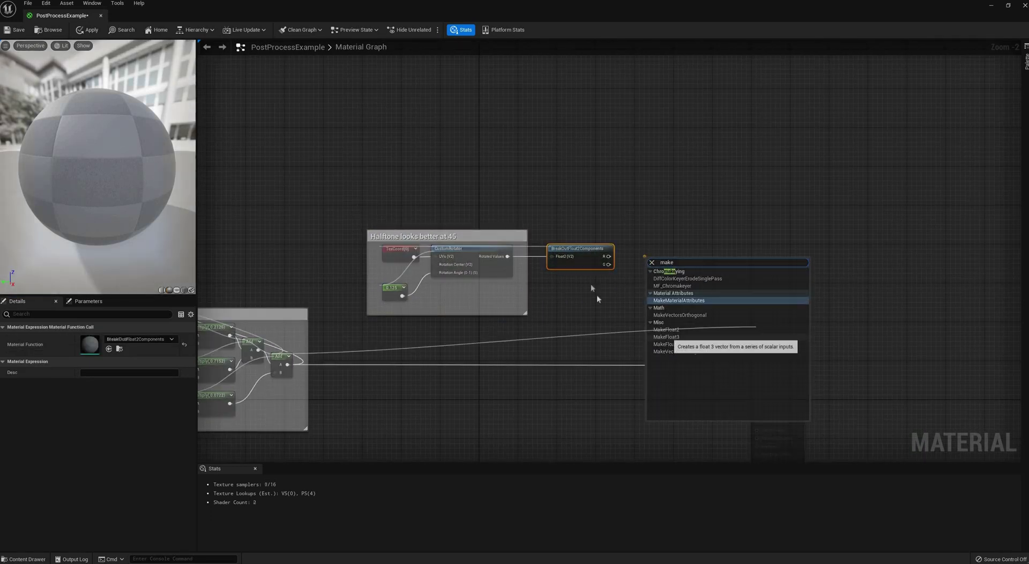
pyautogui.click(667, 337)
# Step: Connect the R and G outputs to MakeFloat3's X and Y inputs and feed a Constant node into Z
pyautogui.press('1')
pyautogui.click(590, 284)
pyautogui.moveTo(601, 296); pyautogui.dragTo(650, 283)
pyautogui.moveTo(609, 257); pyautogui.dragTo(650, 268)
pyautogui.moveTo(609, 264); pyautogui.dragTo(586, 278)
pyautogui.moveTo(659, 259); pyautogui.dragTo(635, 248)
pyautogui.moveTo(777, 316); pyautogui.dragTo(854, 316)
# Step: Add a Noise node with MakeFloat3's Result as its Position, followed by a Multiply node
pyautogui.rightClick(688, 292)
pyautogui.write('noise')
pyautogui.click(710, 314)
pyautogui.moveTo(710, 299); pyautogui.dragTo(738, 257)
pyautogui.click(766, 325)
# Step: Add a scalar parameter NoiseAmount to the noise Multiply's B input and enter its default value
pyautogui.rightClick(671, 296)
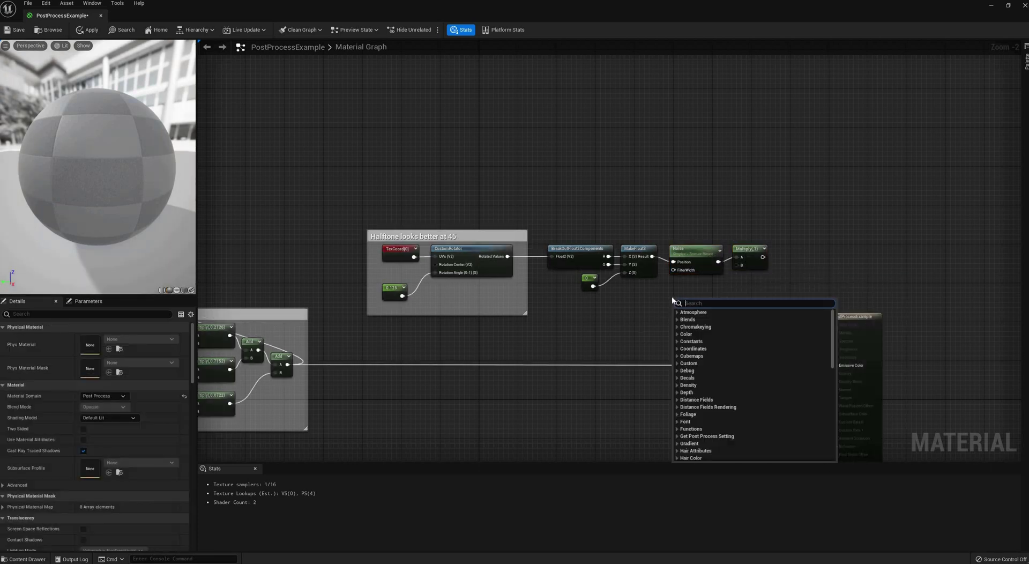
pyautogui.write('scalar')
pyautogui.click(711, 319)
pyautogui.write('NoiseAmount')
pyautogui.press('Return')
pyautogui.moveTo(707, 316); pyautogui.dragTo(703, 290)
pyautogui.click(103, 359)
pyautogui.write('0')
# Step: Add a Multiply node fed by Rotated Values, with a scalar parameter Density of 100 in its B input
pyautogui.moveTo(769, 259); pyautogui.dragTo(806, 225, button='right')
pyautogui.moveTo(548, 222); pyautogui.dragTo(592, 310)
pyautogui.write('multiply')
pyautogui.press('Return')
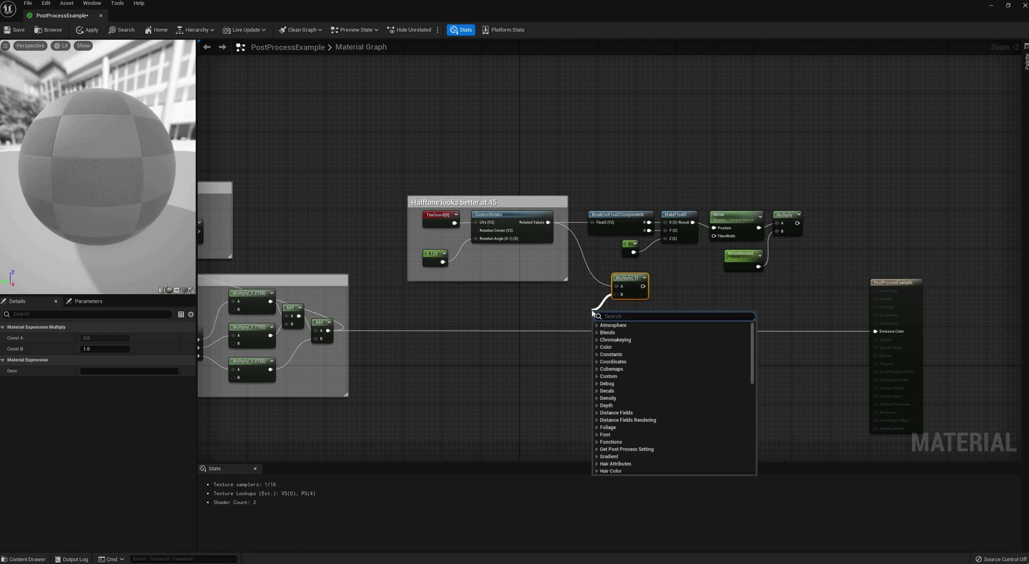
pyautogui.write('param')
pyautogui.press('Return')
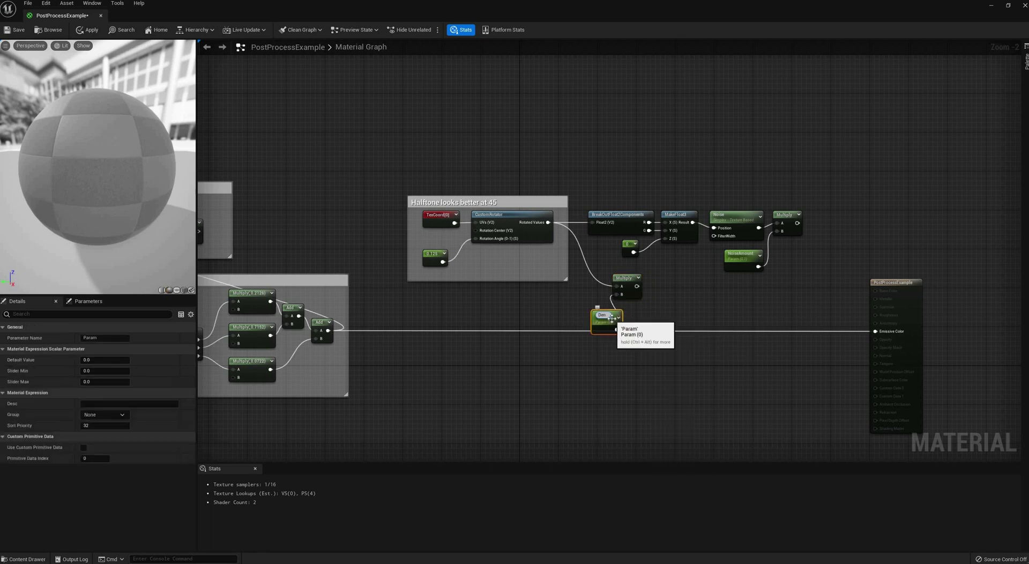
pyautogui.write('Density')
pyautogui.press('Return')
pyautogui.moveTo(601, 318); pyautogui.dragTo(582, 297)
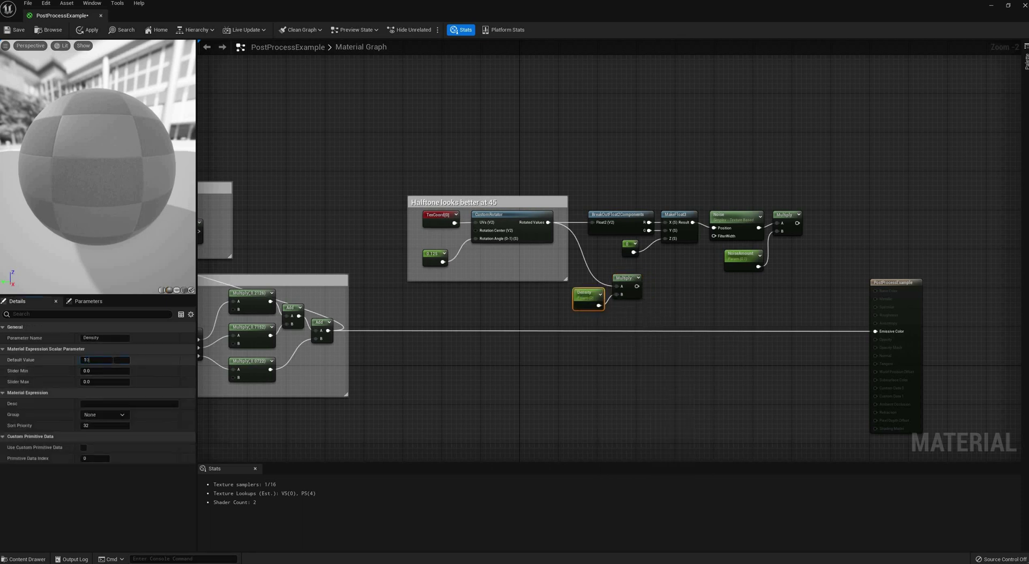
# Step: Add a Frac node fed by the Density Multiply's output
pyautogui.moveTo(707, 318); pyautogui.dragTo(661, 321, button='right')
pyautogui.click(581, 281)
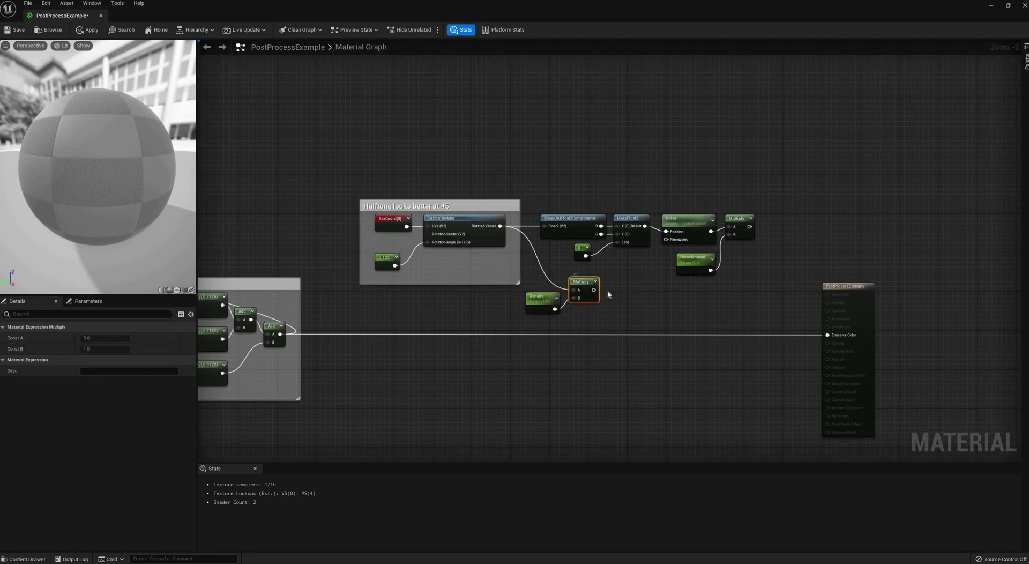
pyautogui.moveTo(594, 289); pyautogui.dragTo(612, 292)
pyautogui.write('fra')
pyautogui.press('Return')
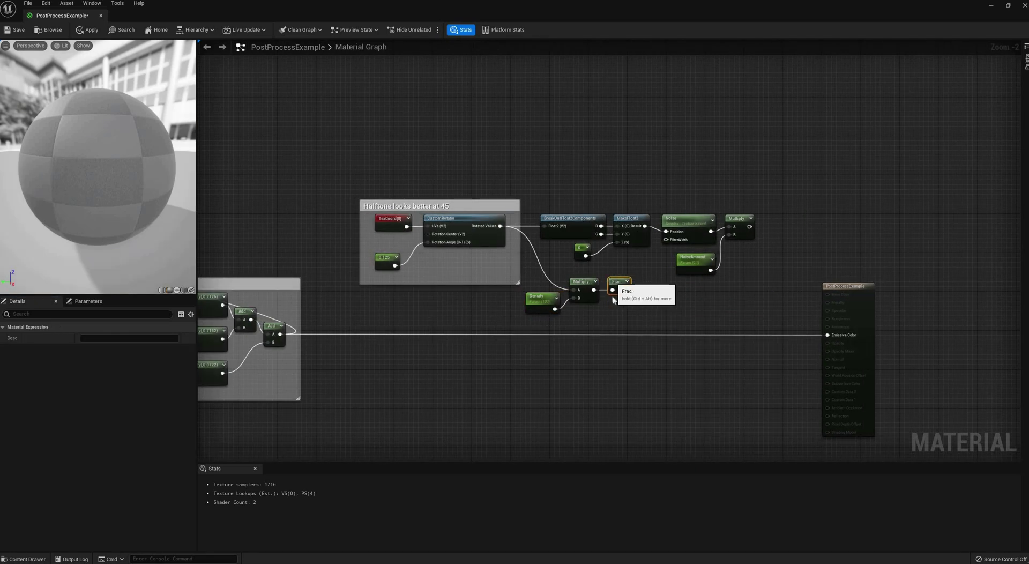
# Step: Add a Multiply node after Frac and set its Const B to 2
pyautogui.moveTo(587, 310); pyautogui.dragTo(551, 318, button='right')
pyautogui.moveTo(584, 297); pyautogui.dragTo(598, 297)
pyautogui.write('mul')
pyautogui.press('Return')
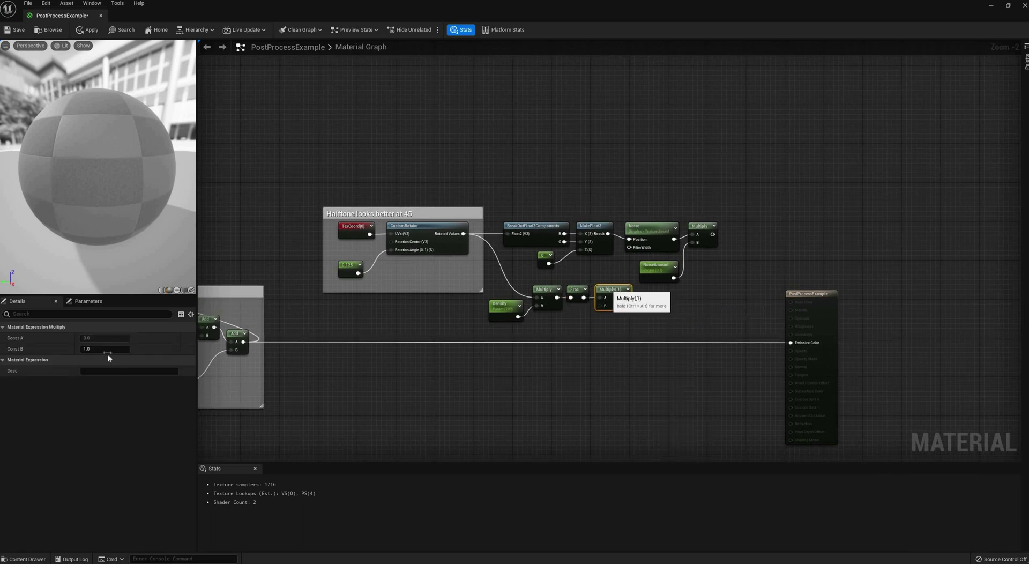
pyautogui.click(108, 349)
pyautogui.write('2')
pyautogui.press('Return')
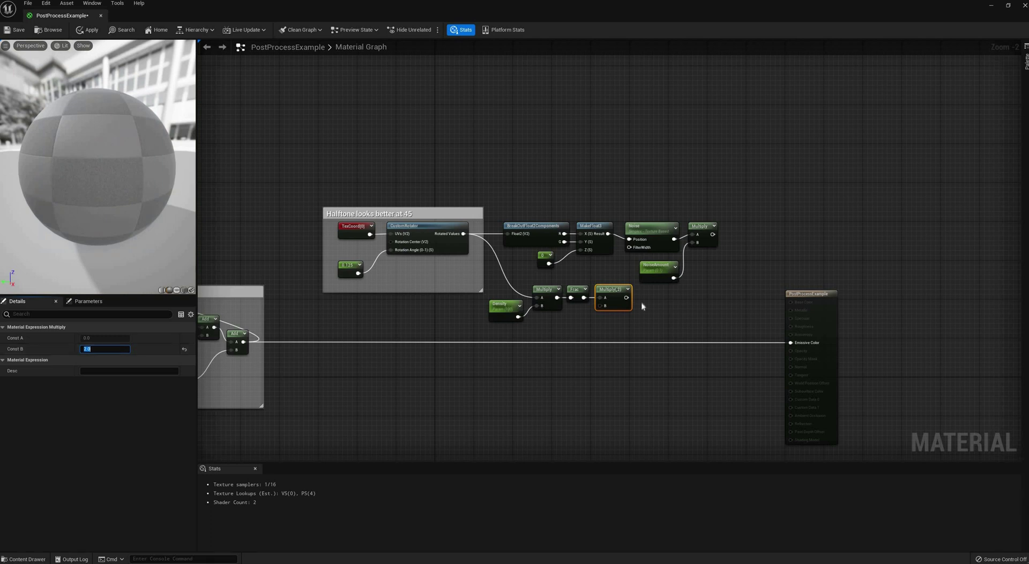
# Step: Add a Subtract node after the multiply-by-2 node, keeping its Const B of 1
pyautogui.moveTo(626, 298)
pyautogui.mouseDown()
pyautogui.moveTo(659, 304)
pyautogui.moveTo(641, 300)
pyautogui.mouseUp()
pyautogui.write('sub')
pyautogui.press('Return')
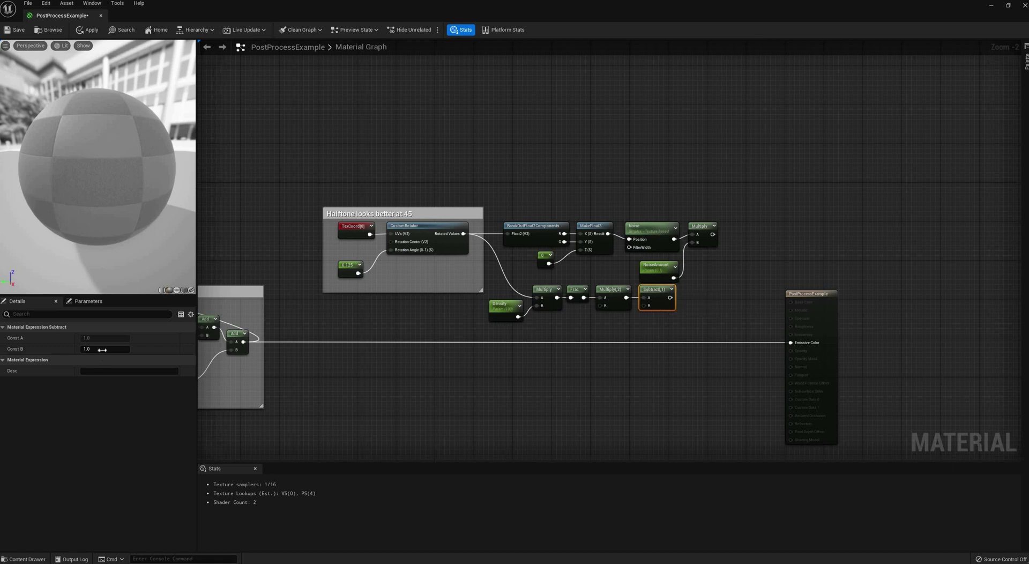
pyautogui.moveTo(500, 341); pyautogui.dragTo(427, 358, button='right')
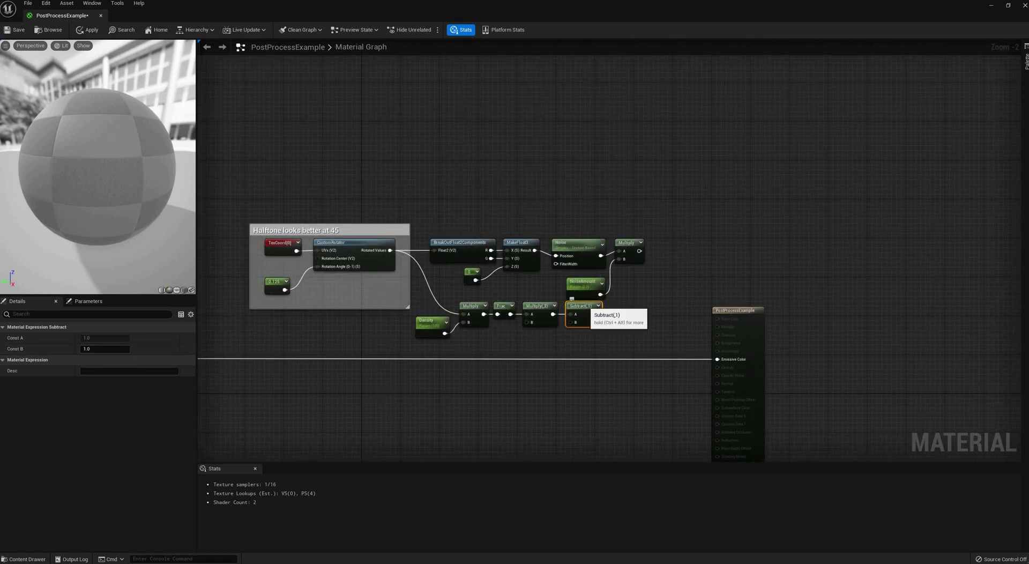
# Step: Add a VectorLength node after Subtract and align it, with the Subtract output feeding its Vector 2 input
pyautogui.moveTo(590, 307); pyautogui.dragTo(534, 298, button='right')
pyautogui.moveTo(541, 306); pyautogui.dragTo(564, 320)
pyautogui.write('ve')
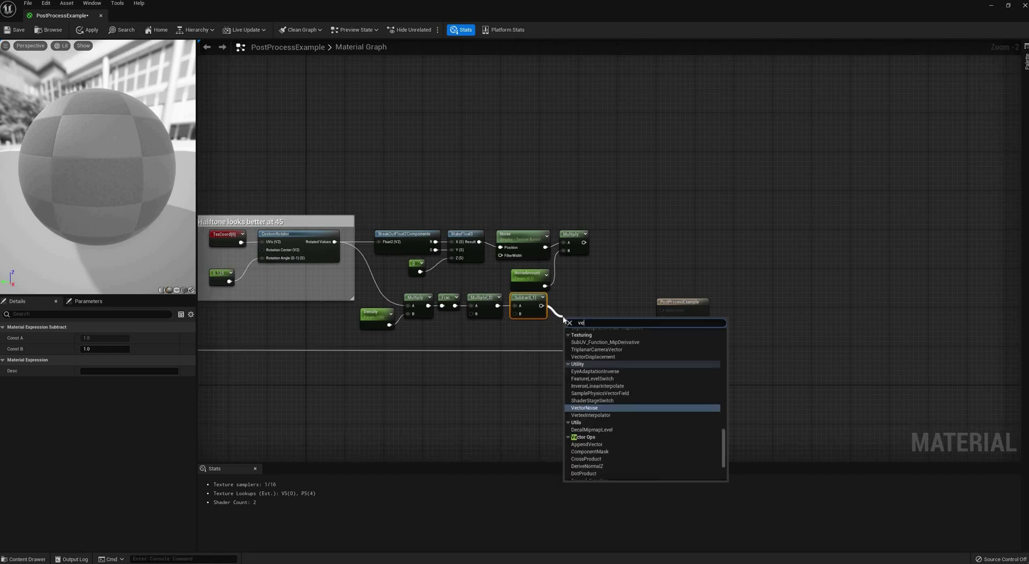
pyautogui.write('ctor le')
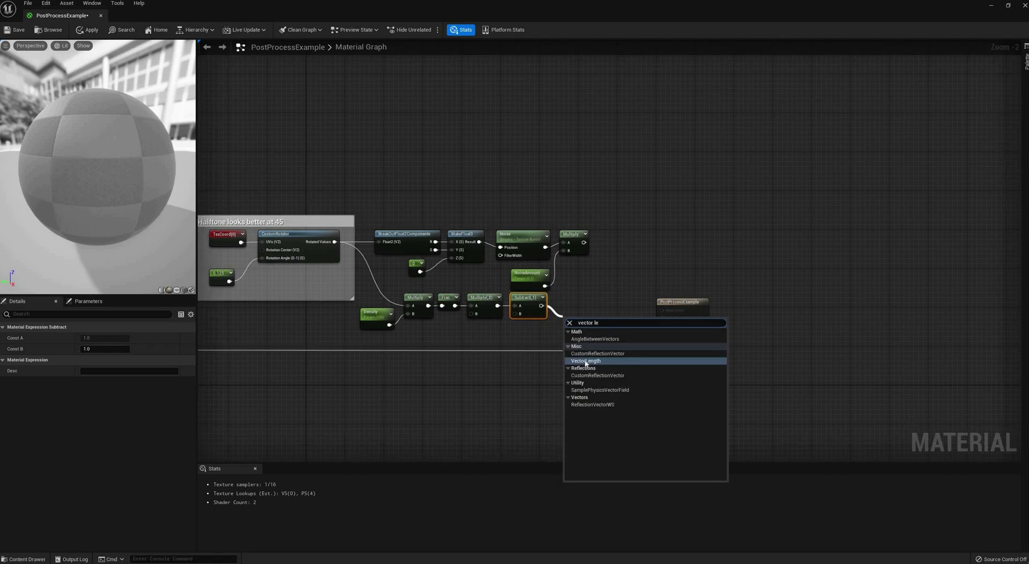
pyautogui.press('Return')
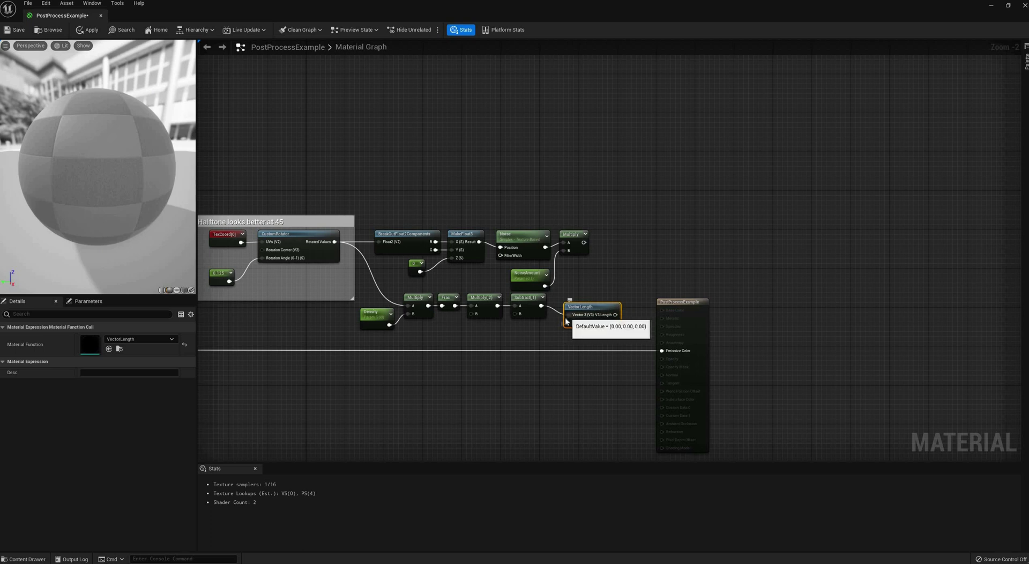
pyautogui.moveTo(566, 324); pyautogui.dragTo(579, 295)
# Step: Add the noise Multiply output to the VectorLength V2 Length output and feed the sum into Emissive Color
pyautogui.moveTo(499, 238); pyautogui.dragTo(543, 272)
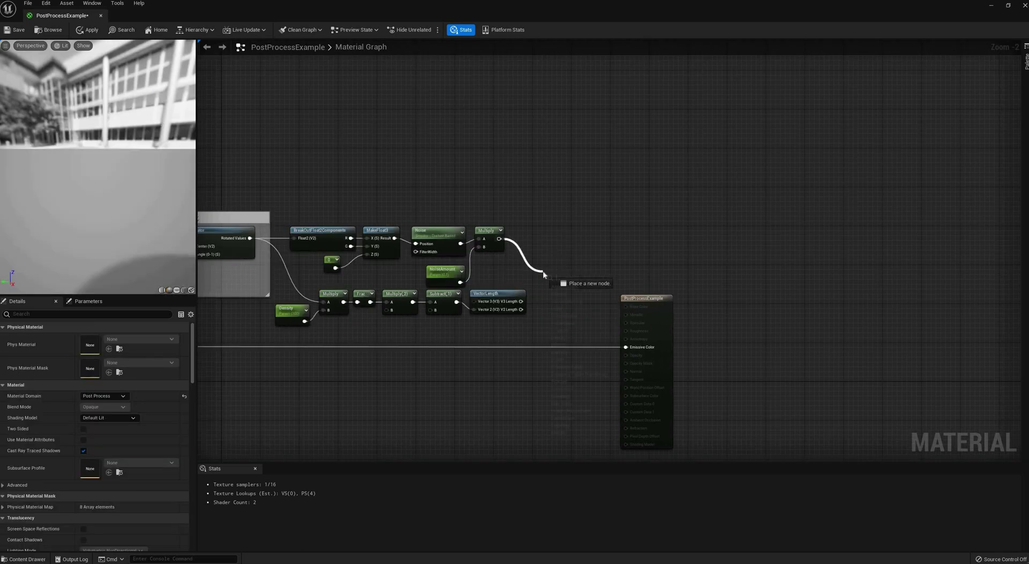
pyautogui.write('add')
pyautogui.click(558, 365)
pyautogui.moveTo(521, 309); pyautogui.dragTo(625, 347)
# Step: Set the default values of the Density parameter to 20 and the NoiseAmount parameter to 0.2
pyautogui.click(290, 311)
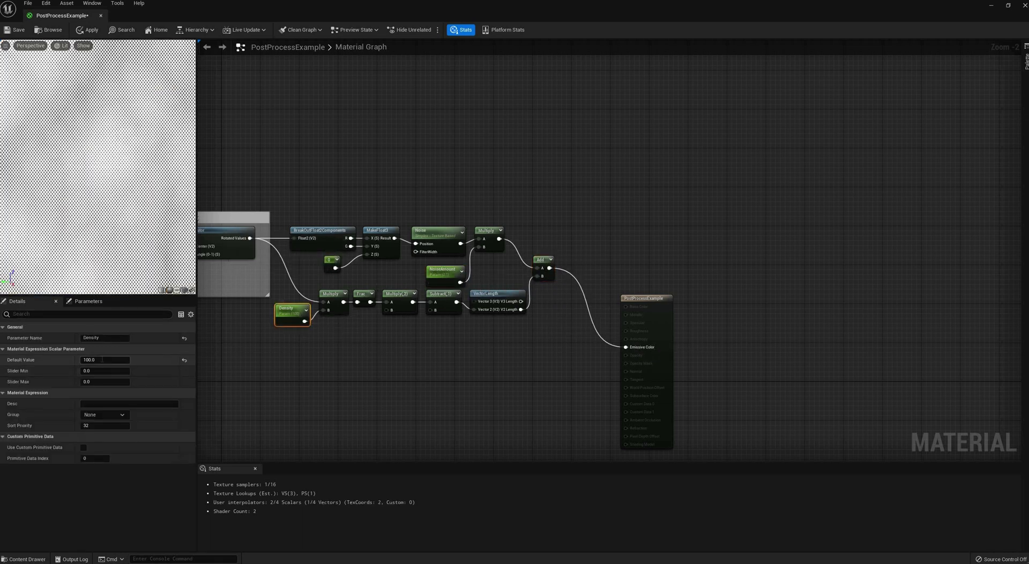
pyautogui.click(102, 359)
pyautogui.write('20')
pyautogui.press('Return')
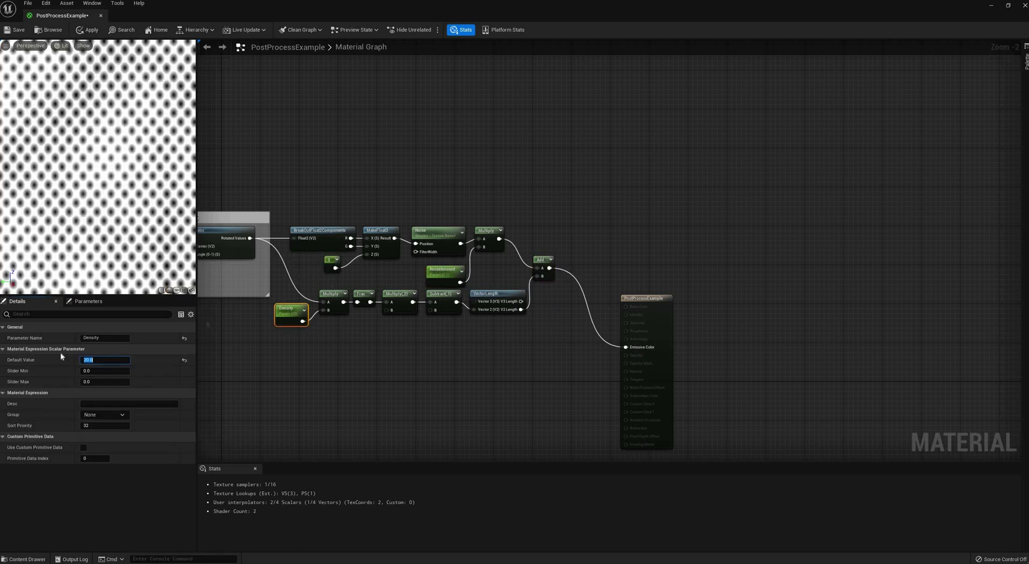
pyautogui.press('Return')
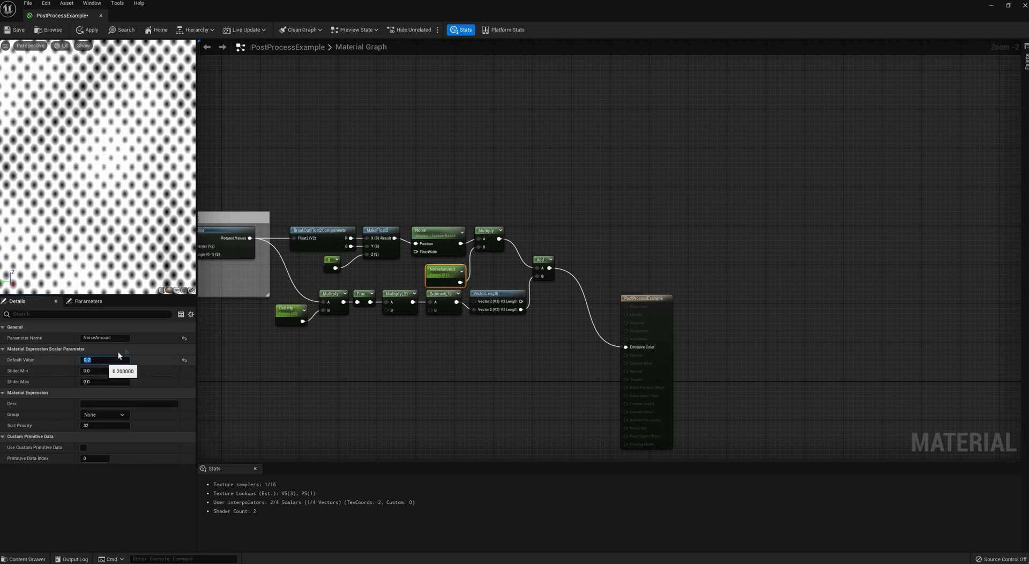
pyautogui.click(148, 349)
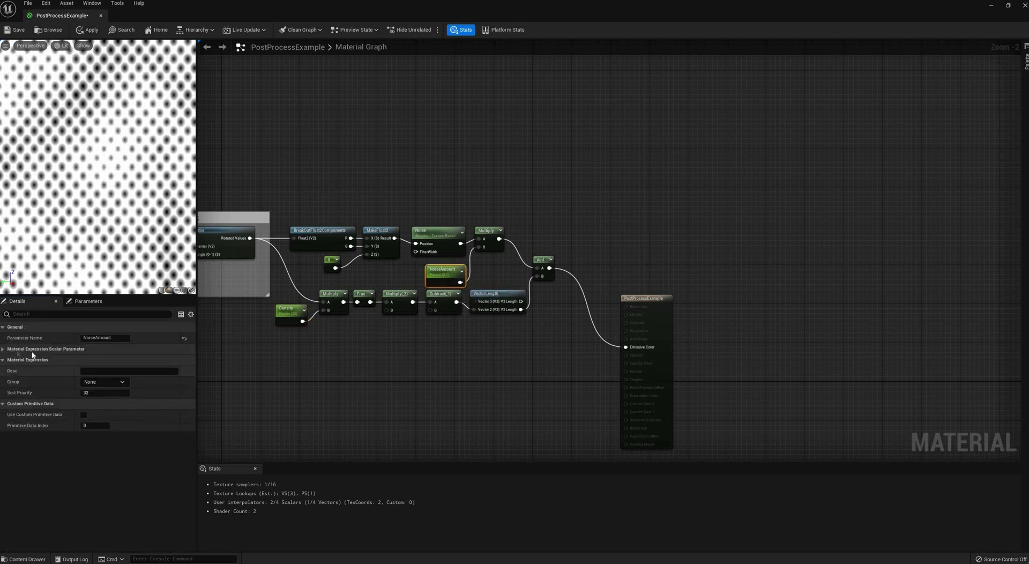
# Step: Adjust the default value of the NoiseAmount parameter
pyautogui.click(33, 351)
pyautogui.moveTo(89, 360); pyautogui.dragTo(92, 360)
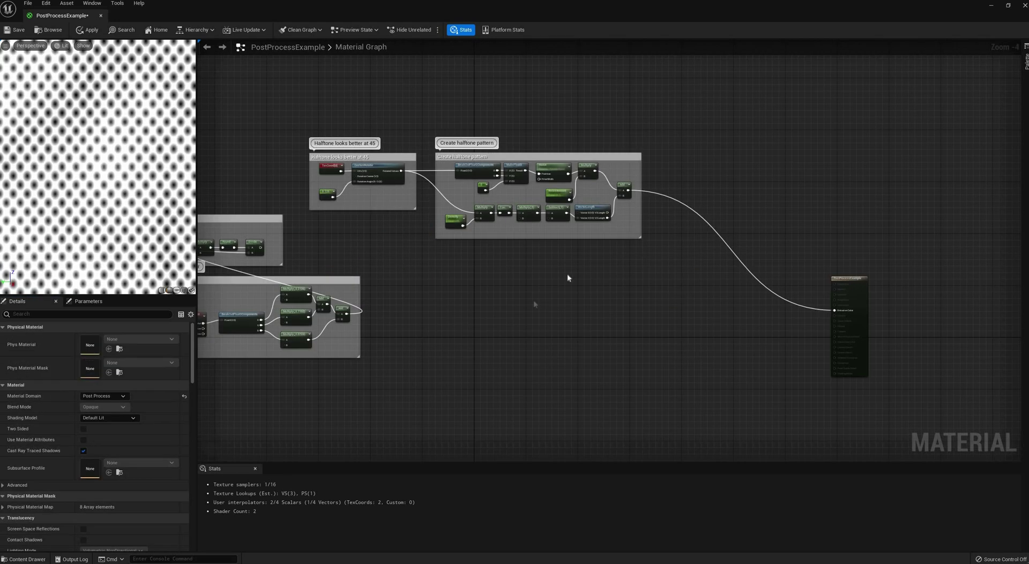
# Step: Add a Custom node with the code "float afwidth = 0.7 * length((DDX(B), DDY(B))); return smoothstep(A-afwidth, A+afwidth, B);"
pyautogui.moveTo(567, 278); pyautogui.dragTo(467, 329, button='right')
pyautogui.rightClick(566, 288)
pyautogui.write('custom')
pyautogui.press('Return')
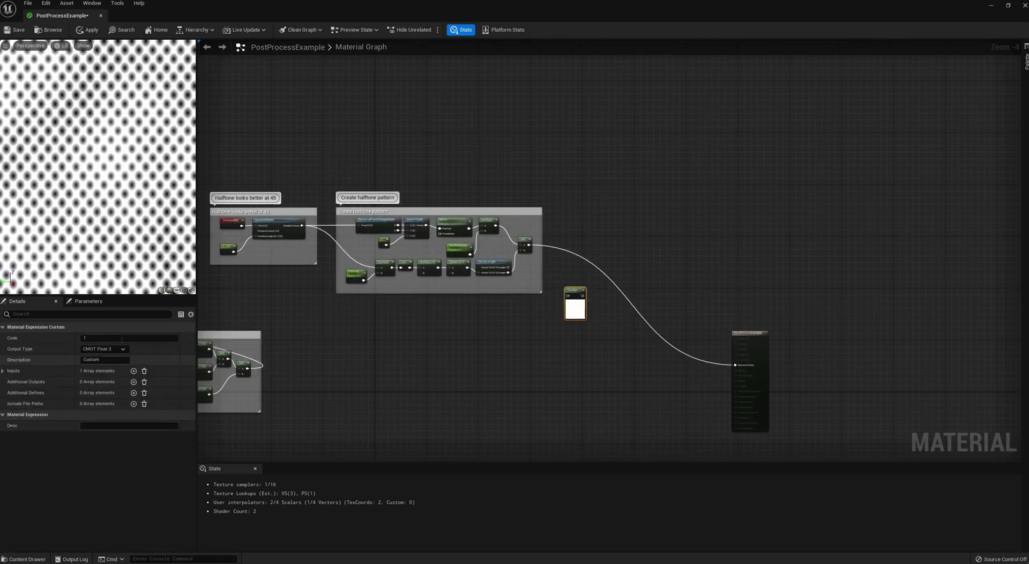
pyautogui.click(131, 345)
pyautogui.write('float afwidth = 0.7 * length((DDX(B), DDY(B))); return smoothstep(A-afwidth, A+afwidth, B);')
pyautogui.moveTo(197, 361); pyautogui.dragTo(209, 360)
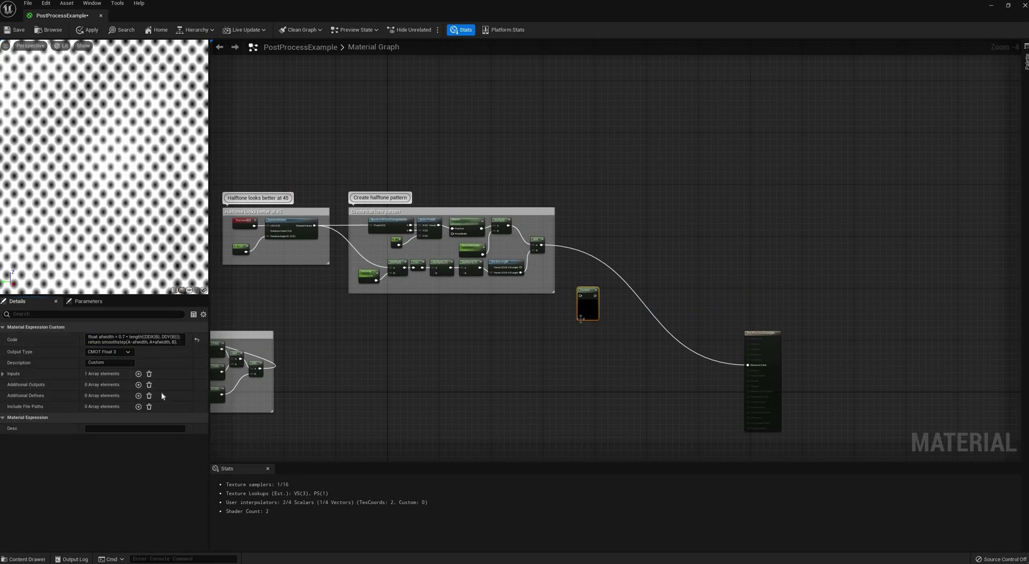
# Step: Give the Custom node two inputs and name them A and B
pyautogui.click(139, 374)
pyautogui.click(10, 385)
pyautogui.click(10, 408)
pyautogui.click(113, 396)
pyautogui.write('A')
pyautogui.press('Return')
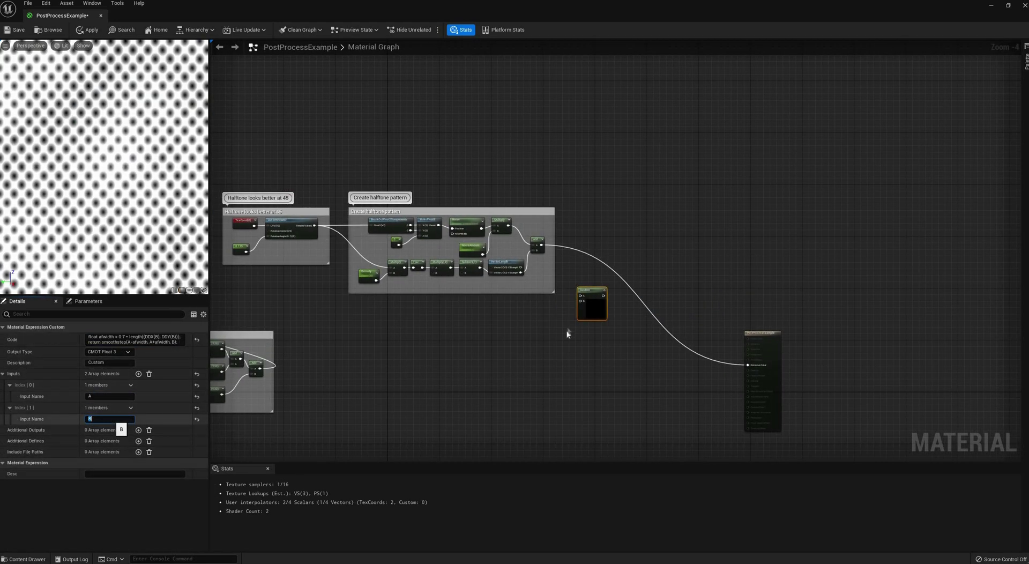
# Step: Set the Custom node's description to ImprovedSmoothstep
pyautogui.scroll(3, 568, 334)
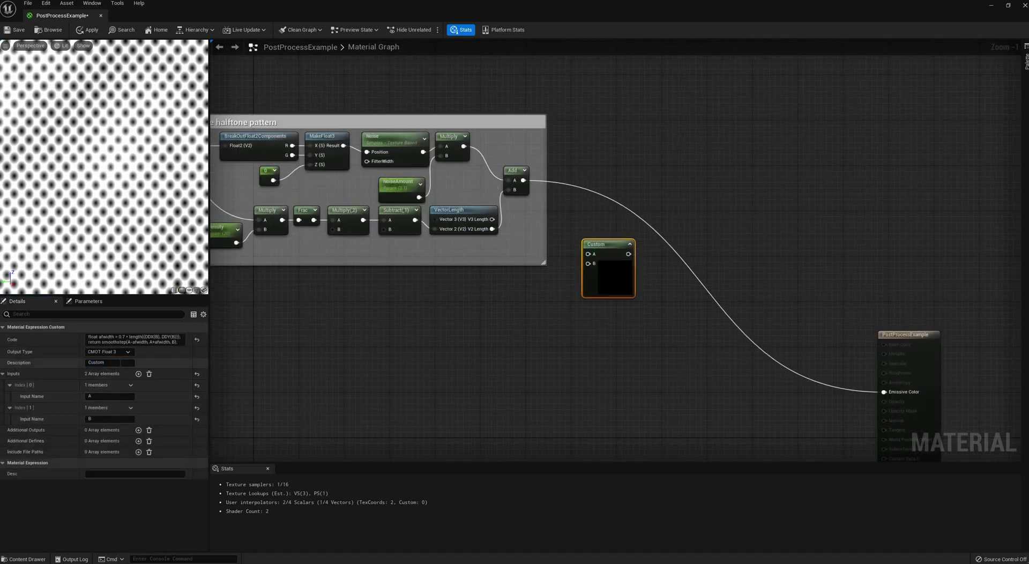
pyautogui.click(121, 363)
pyautogui.write('ImprovedSmoothstep')
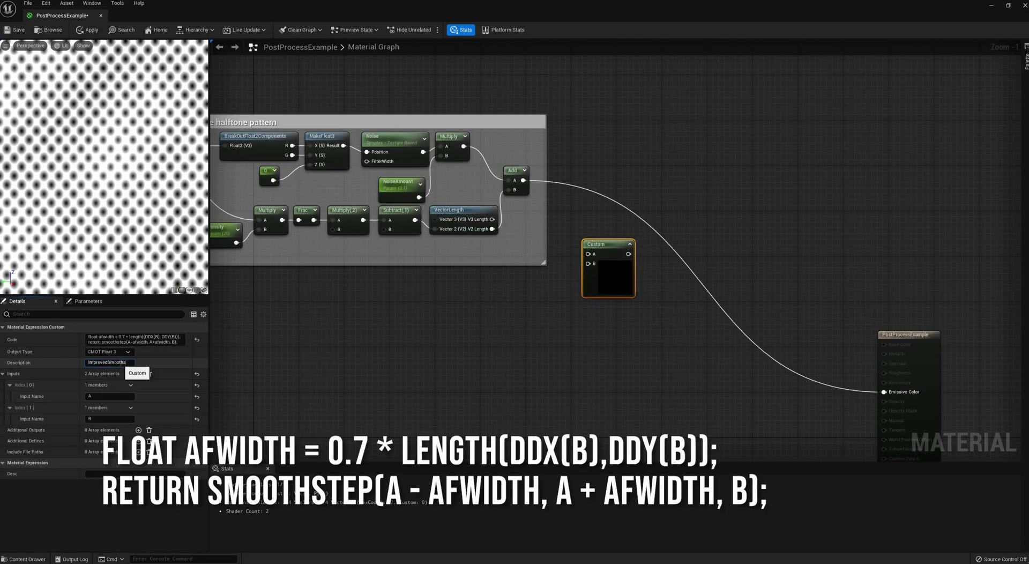
pyautogui.press('Return')
# Step: Wire the halftone Add output to ImprovedSmoothstep's A, the luminance Add output to B, and its result to Emissive Color
pyautogui.moveTo(614, 246); pyautogui.dragTo(626, 269)
pyautogui.moveTo(523, 181); pyautogui.dragTo(600, 276)
pyautogui.scroll(-2, 491, 352)
pyautogui.moveTo(491, 351); pyautogui.dragTo(693, 283, button='right')
pyautogui.moveTo(338, 316); pyautogui.dragTo(777, 231)
pyautogui.moveTo(777, 231); pyautogui.dragTo(612, 247, button='right')
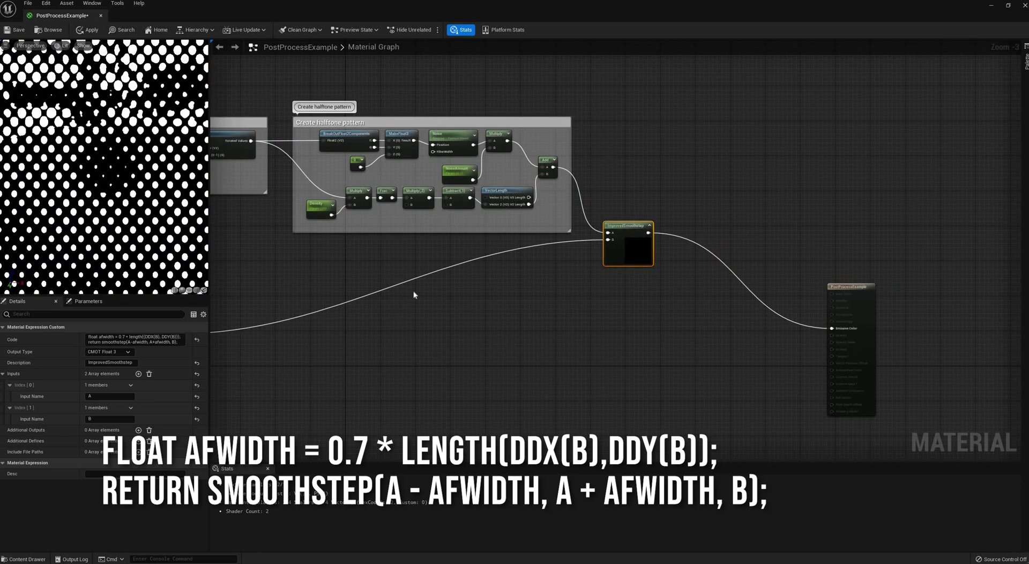
# Step: Set the default value of the Density parameter to 100
pyautogui.click(314, 202)
pyautogui.click(98, 358)
pyautogui.write('100')
pyautogui.press('Return')
pyautogui.moveTo(118, 161); pyautogui.dragTo(139, 213)
# Step: Paste the node-based smoothstep network with DDX, DDY, VectorLength and SmoothStep, and arrange it below the ImprovedSmoothstep node
pyautogui.moveTo(483, 279); pyautogui.dragTo(575, 220, button='right')
pyautogui.moveTo(711, 167); pyautogui.dragTo(741, 217)
pyautogui.click(738, 291)
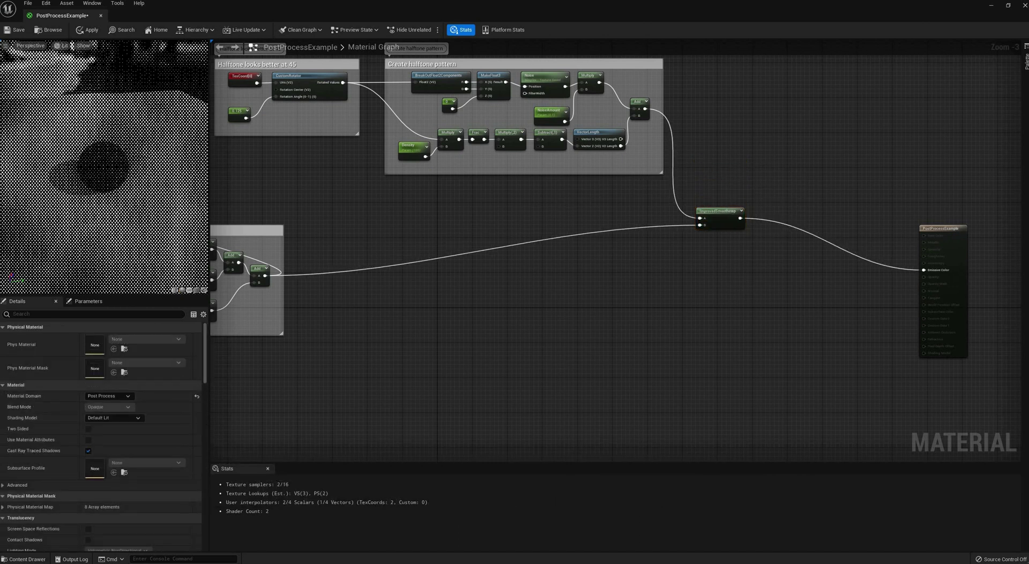
pyautogui.hotkey('ctrl', 'v')
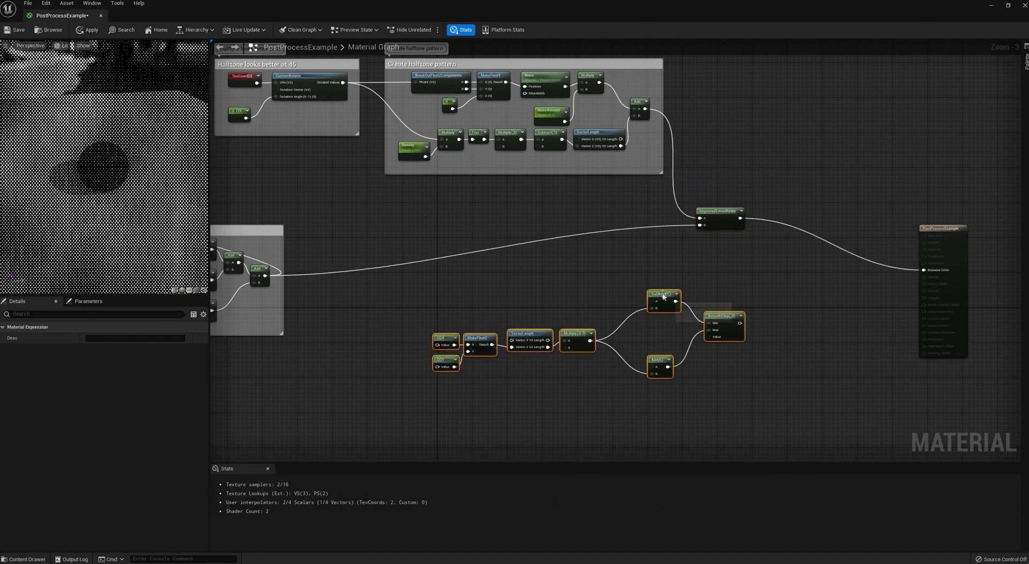
pyautogui.moveTo(661, 292); pyautogui.dragTo(758, 262)
pyautogui.click(678, 268)
pyautogui.moveTo(724, 211); pyautogui.dragTo(760, 199)
pyautogui.moveTo(842, 258); pyautogui.dragTo(466, 381)
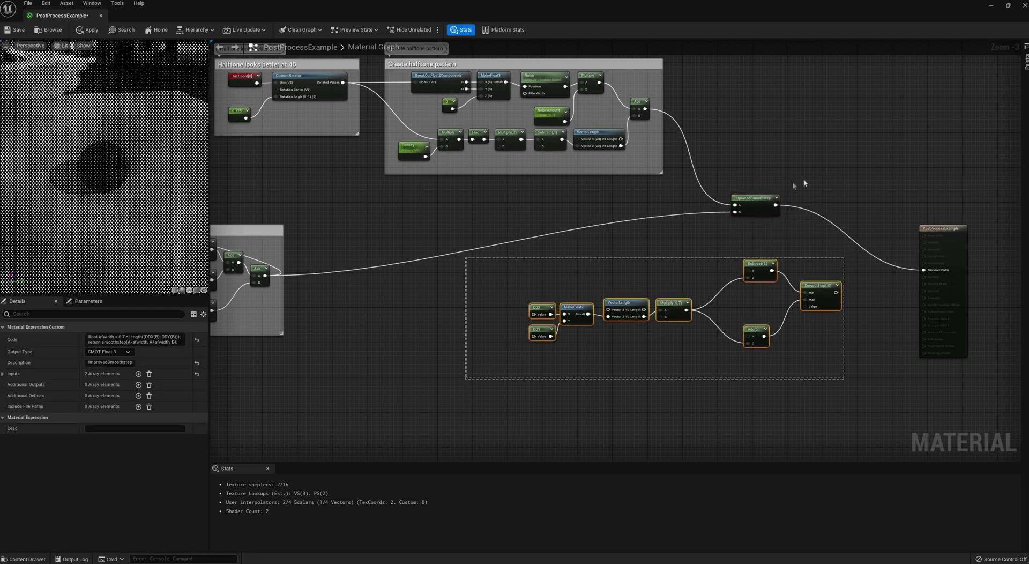
pyautogui.click(735, 200)
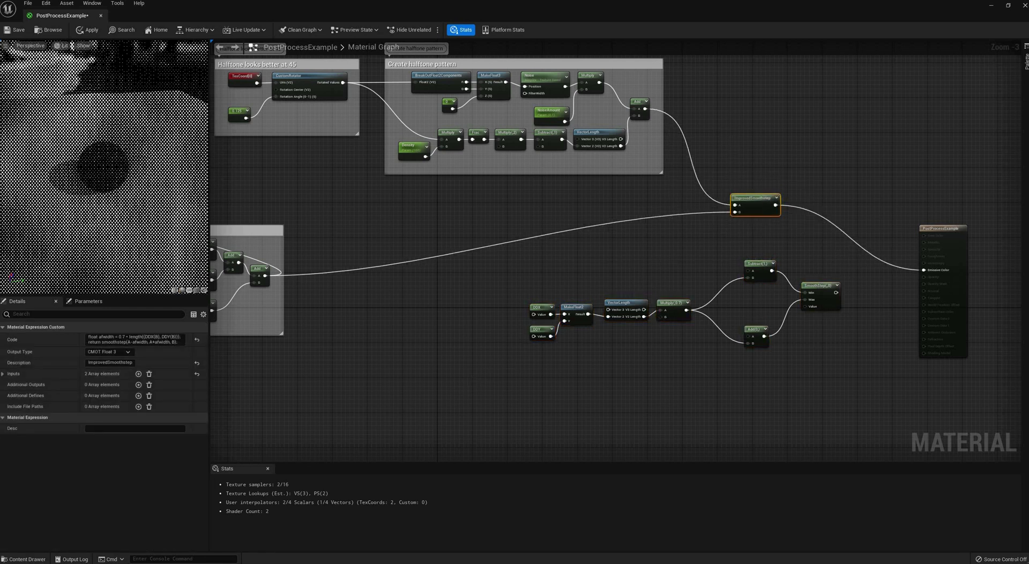
# Step: Connect the halftone pattern's Add output to the A inputs of the pasted Subtract and Add nodes
pyautogui.moveTo(734, 133); pyautogui.dragTo(719, 149, button='right')
pyautogui.moveTo(630, 124); pyautogui.dragTo(732, 288)
pyautogui.moveTo(631, 124); pyautogui.dragTo(738, 353)
pyautogui.moveTo(574, 298); pyautogui.dragTo(578, 304, button='right')
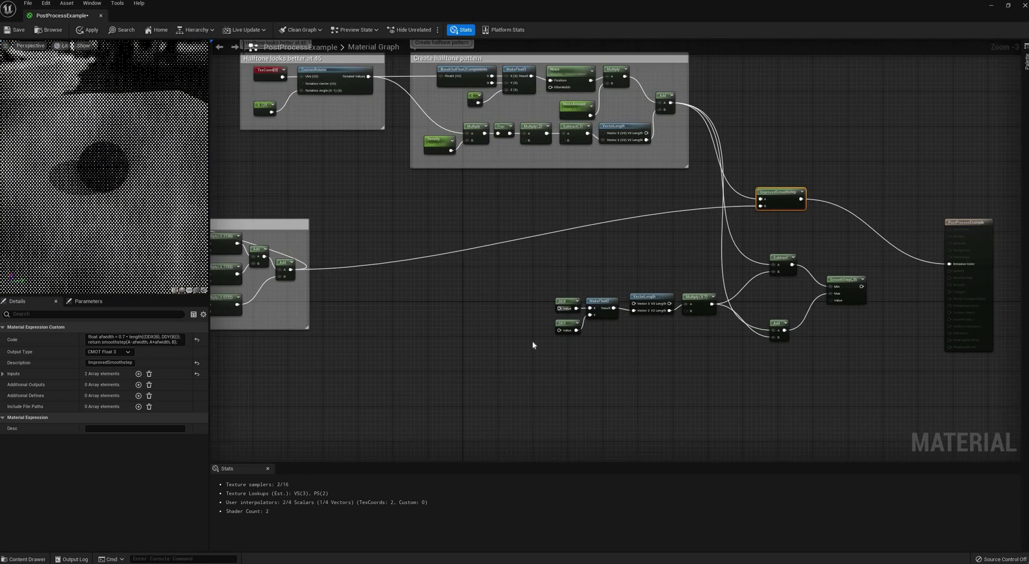
# Step: Feed the luminance Add output into DDX, DDY and SmoothStep's Value input, and connect SmoothStep to Emissive Color
pyautogui.moveTo(339, 279); pyautogui.dragTo(371, 284, button='right')
pyautogui.moveTo(323, 275); pyautogui.dragTo(593, 314)
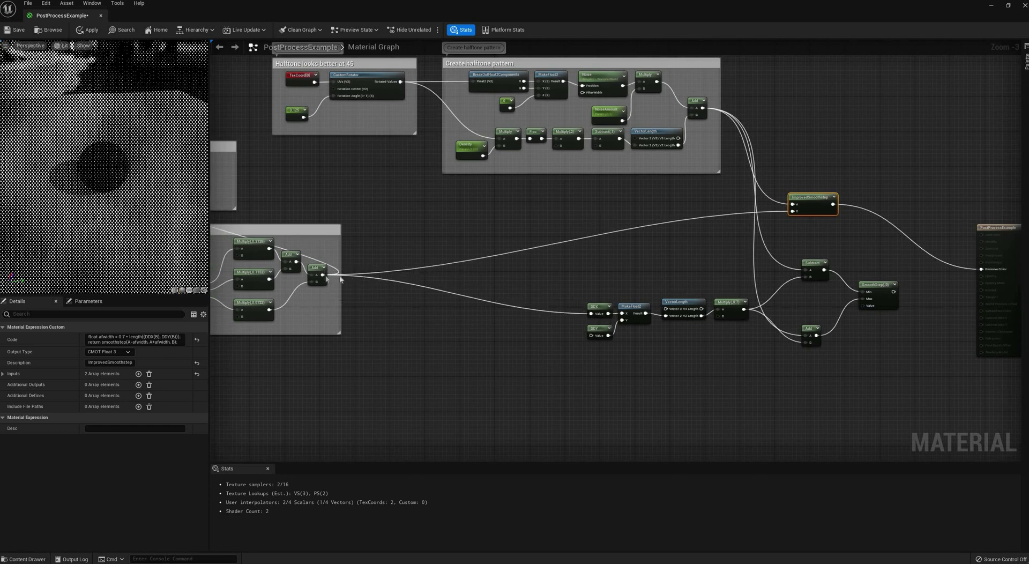
pyautogui.moveTo(324, 275); pyautogui.dragTo(593, 337)
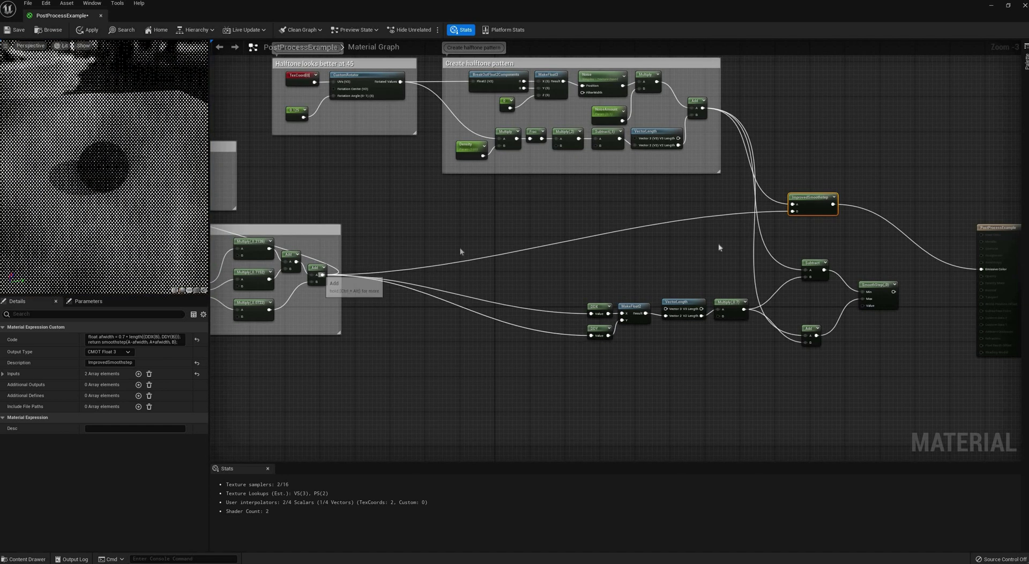
pyautogui.moveTo(323, 275); pyautogui.dragTo(865, 306)
pyautogui.moveTo(892, 309); pyautogui.dragTo(678, 316, button='right')
pyautogui.moveTo(674, 299); pyautogui.dragTo(769, 276)
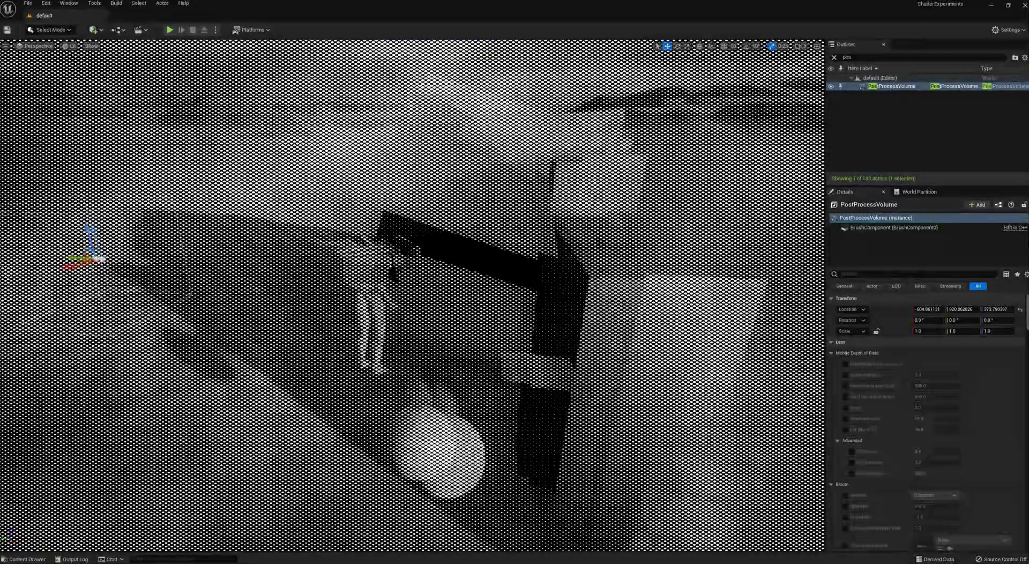
pyautogui.press('d')
pyautogui.press('s')
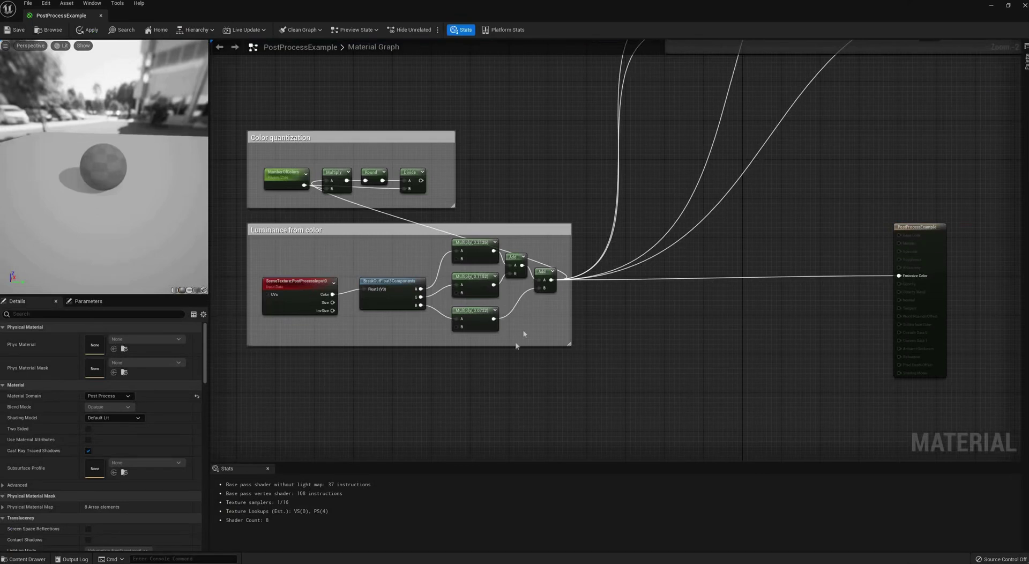
# Step: Add a DDX node and a DDY node beside the luminance group, both fed by the final luminance Add output
pyautogui.moveTo(524, 333); pyautogui.dragTo(530, 317, button='right')
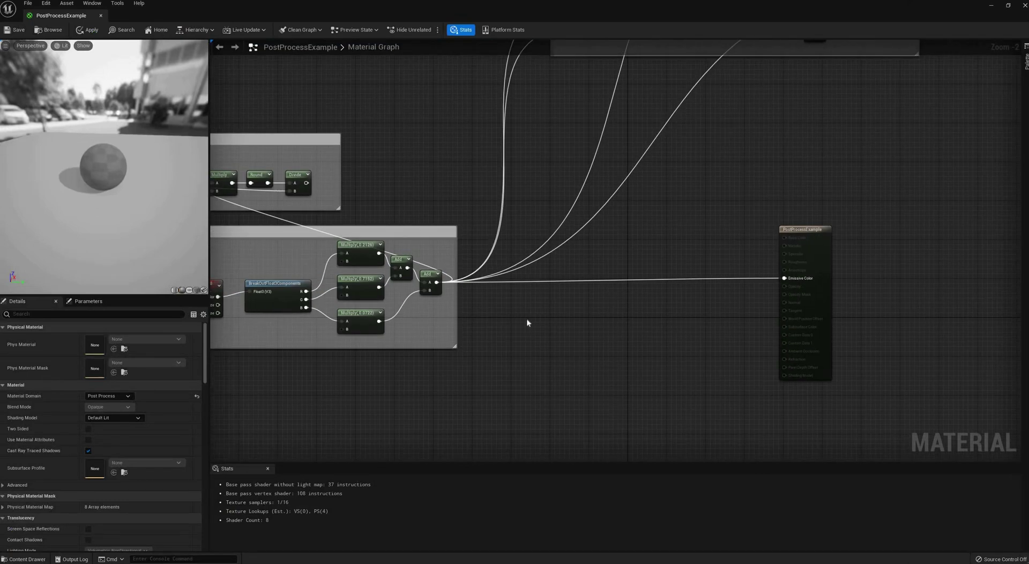
pyautogui.rightClick(527, 322)
pyautogui.write('ddx')
pyautogui.click(533, 349)
pyautogui.rightClick(534, 353)
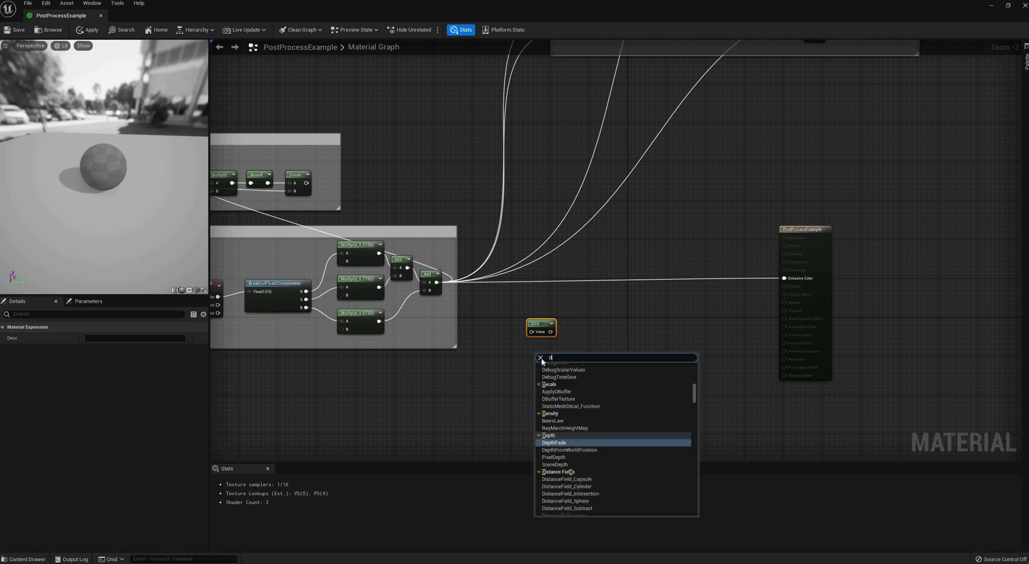
pyautogui.write('ddy')
pyautogui.press('Return')
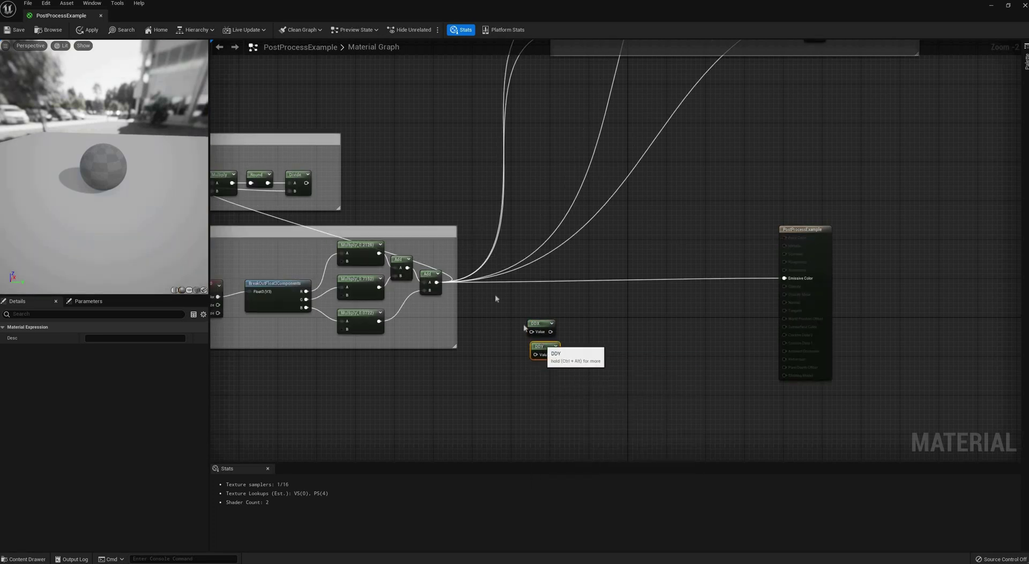
pyautogui.moveTo(437, 282); pyautogui.dragTo(531, 332)
pyautogui.moveTo(437, 282); pyautogui.dragTo(567, 323)
# Step: Add an Abs node after each of the new DDX and DDY nodes
pyautogui.scroll(2, 577, 355)
pyautogui.write('abs')
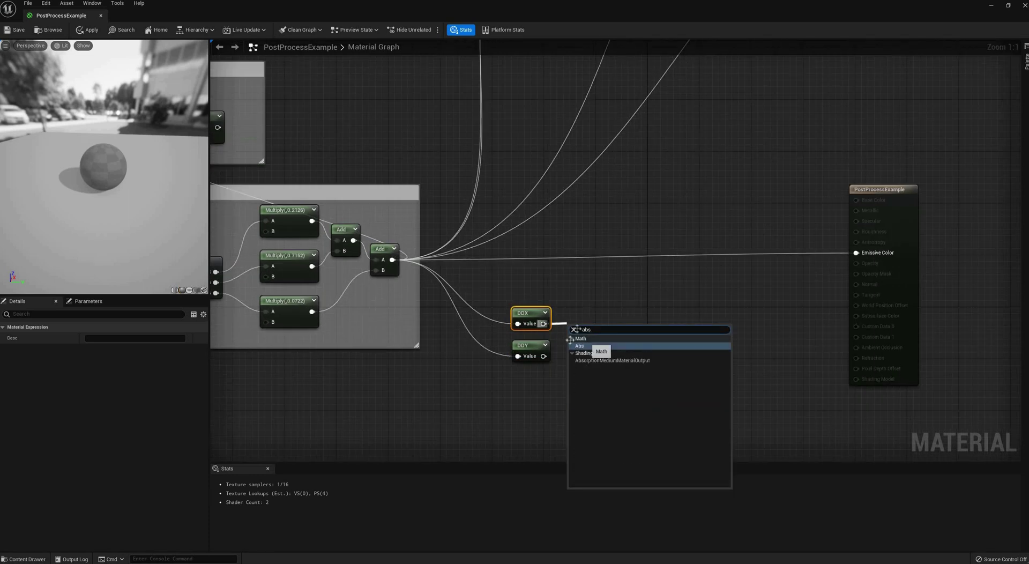
pyautogui.click(588, 347)
pyautogui.click(586, 369)
pyautogui.moveTo(543, 356); pyautogui.dragTo(555, 354)
pyautogui.write('abs')
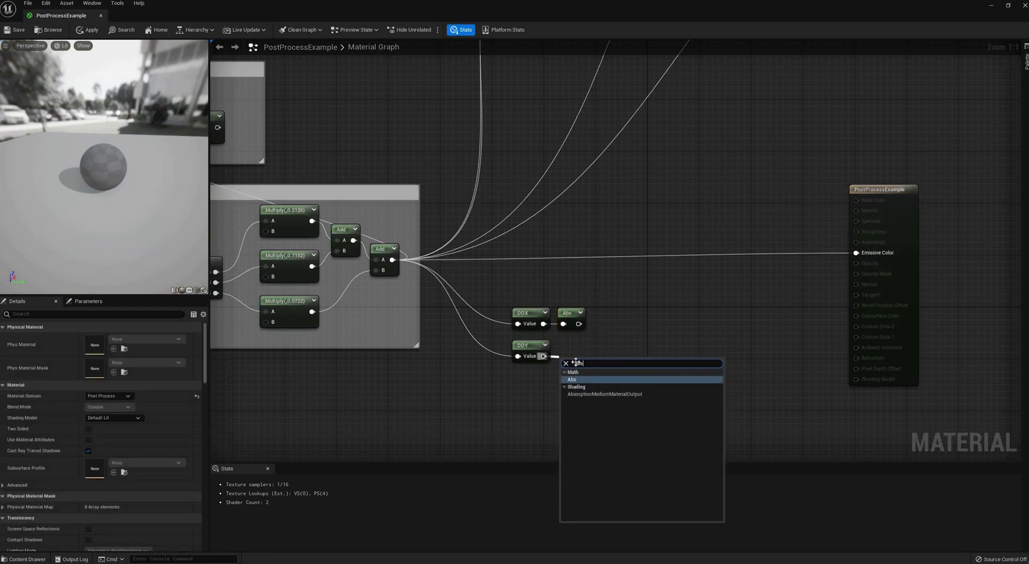
pyautogui.click(576, 380)
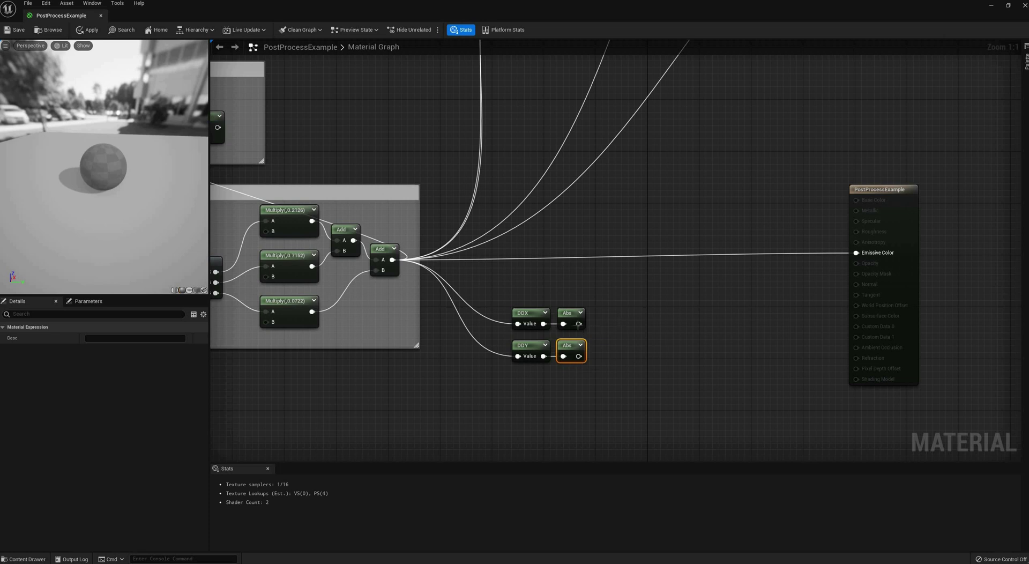
# Step: Add an Add node that sums the outputs of the two Abs nodes
pyautogui.moveTo(577, 324); pyautogui.dragTo(652, 324)
pyautogui.write('add')
pyautogui.click(611, 359)
# Step: Feed the Abs sum into a new VectorLength node's Vector 3 input and connect its V3 Length output to Emissive Color
pyautogui.write('leng')
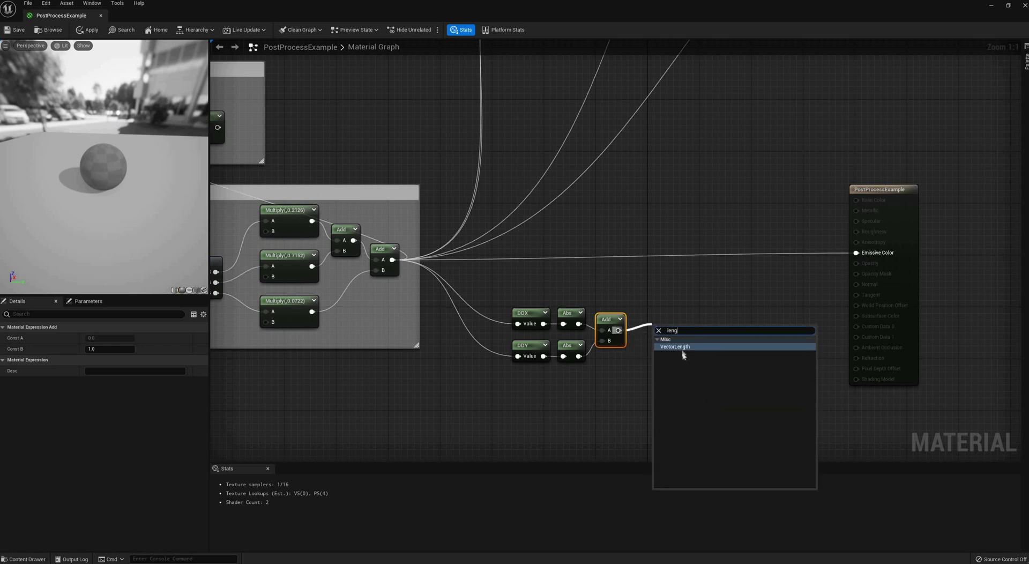
pyautogui.press('Return')
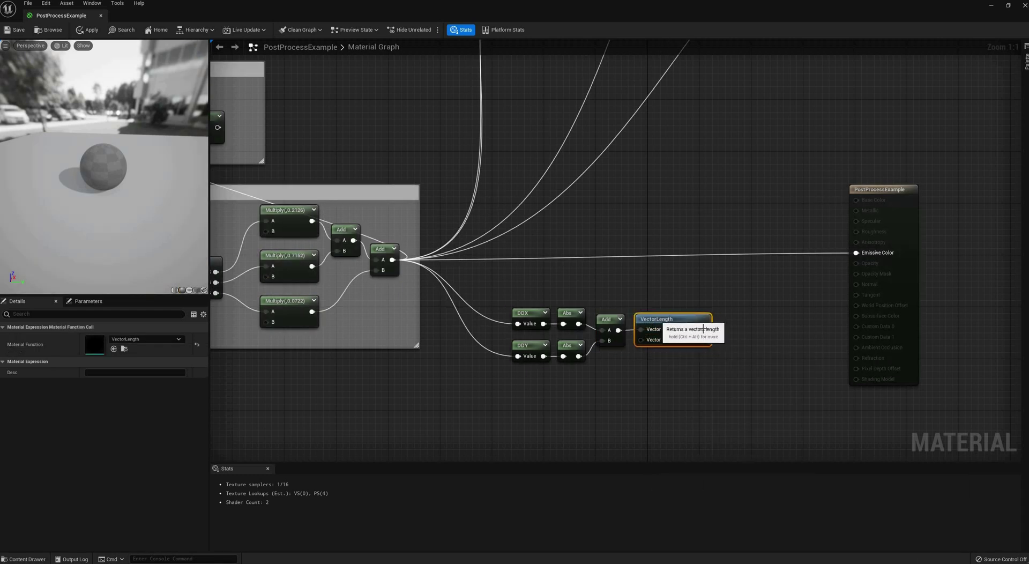
pyautogui.moveTo(705, 329); pyautogui.dragTo(867, 256)
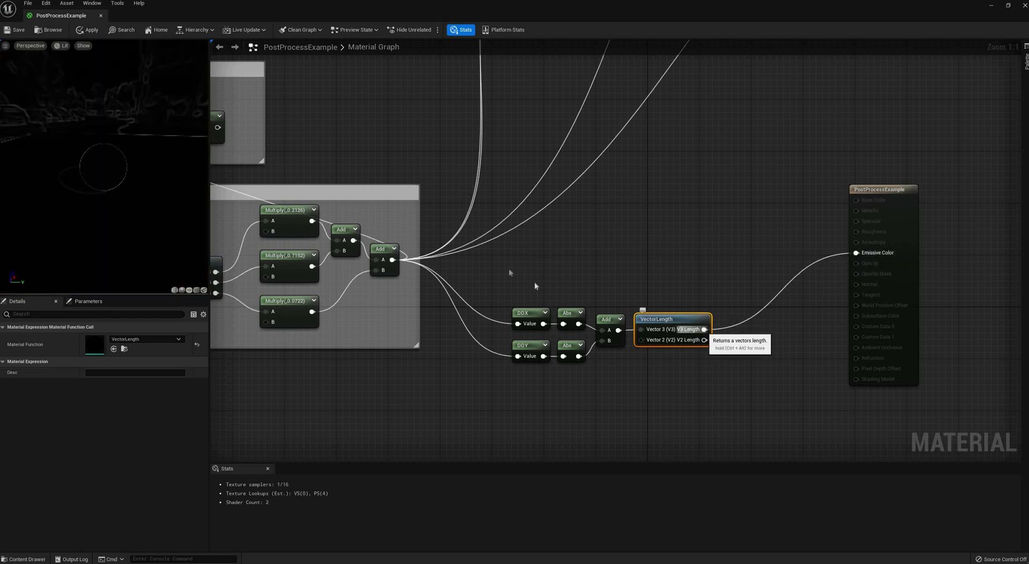
# Step: Apply the material and inspect the edge effect around the objects in the level viewport
pyautogui.click(82, 31)
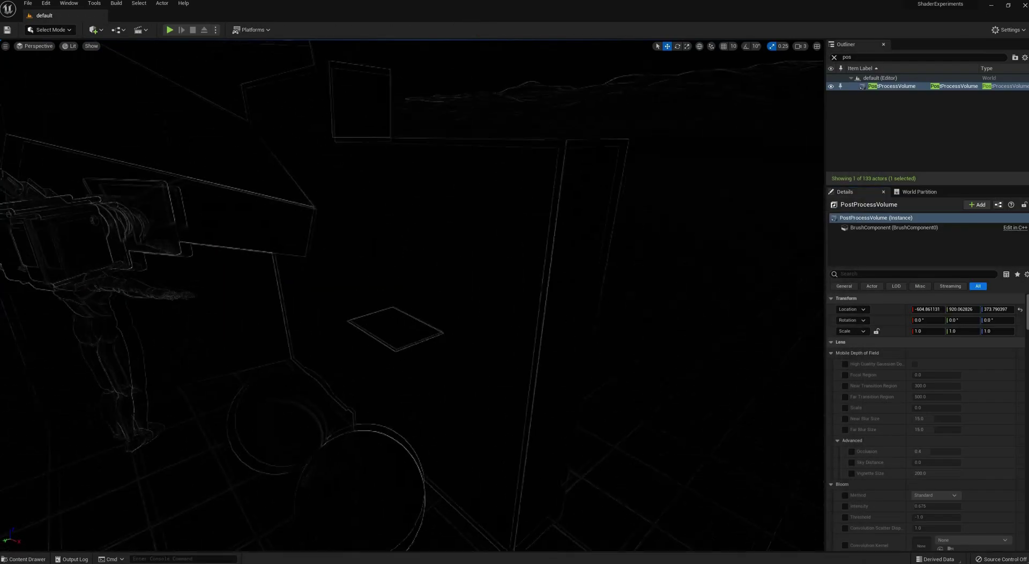
pyautogui.moveTo(411, 295)
pyautogui.mouseDown(button='right')
pyautogui.moveTo(332, 295)
pyautogui.moveTo(375, 284)
pyautogui.moveTo(412, 295)
pyautogui.mouseUp(button='right')
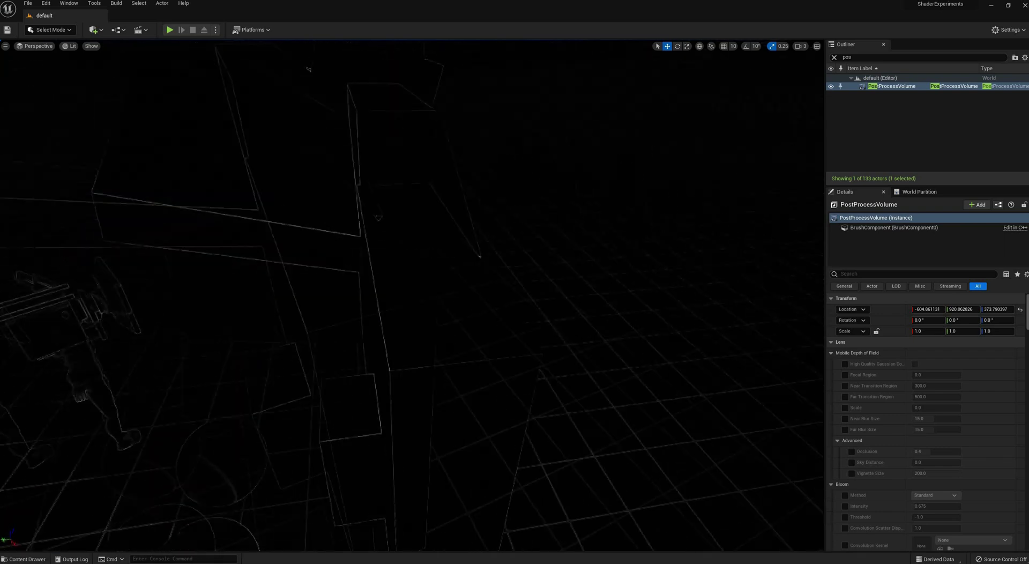
pyautogui.moveTo(412, 294); pyautogui.dragTo(381, 376, button='right')
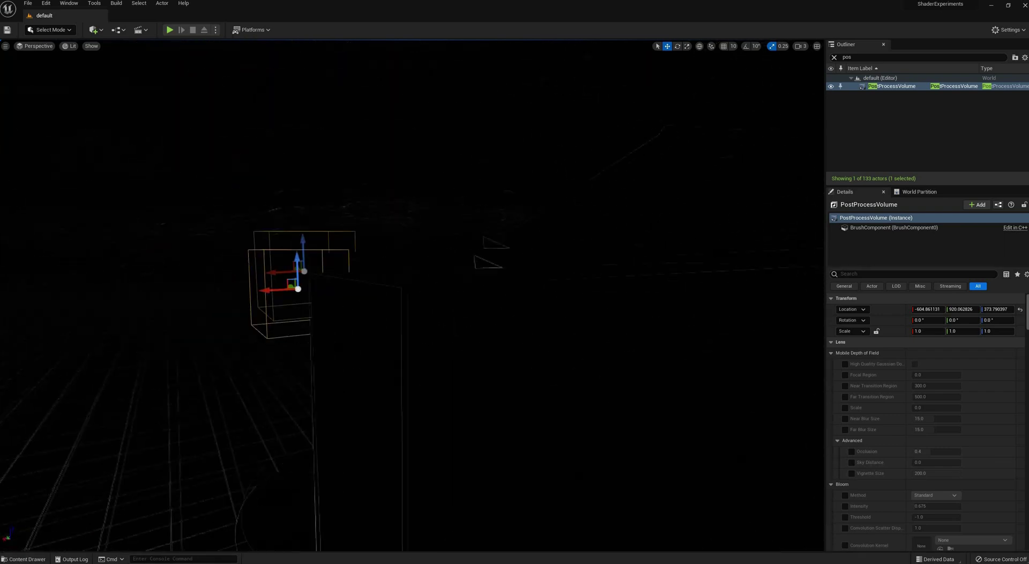
pyautogui.moveTo(368, 405); pyautogui.dragTo(415, 491, button='right')
pyautogui.moveTo(493, 426); pyautogui.dragTo(493, 427, button='right')
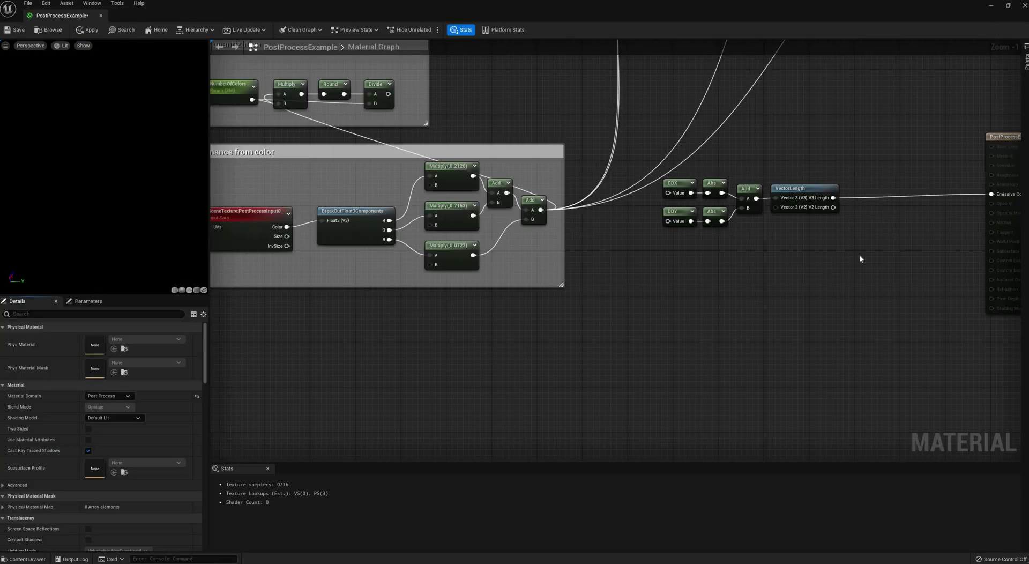
# Step: Enclose the derivative nodes in a comment titled "Fwidth (cheap)" and reconnect the luminance output to DDX and DDY
pyautogui.moveTo(860, 256); pyautogui.dragTo(658, 176)
pyautogui.rightClick(791, 188)
pyautogui.click(822, 244)
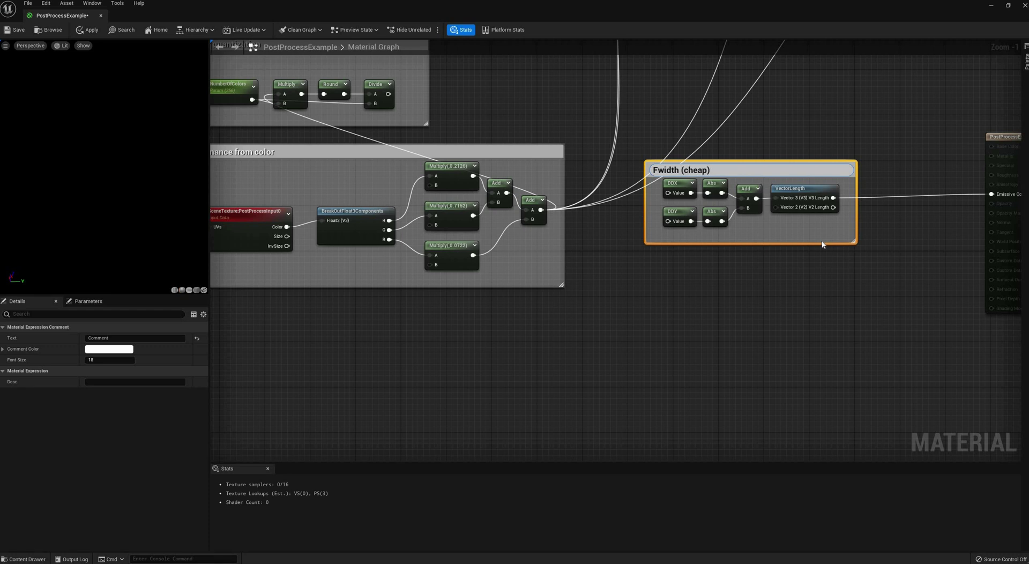
pyautogui.press('Return')
pyautogui.scroll(-1, 743, 266)
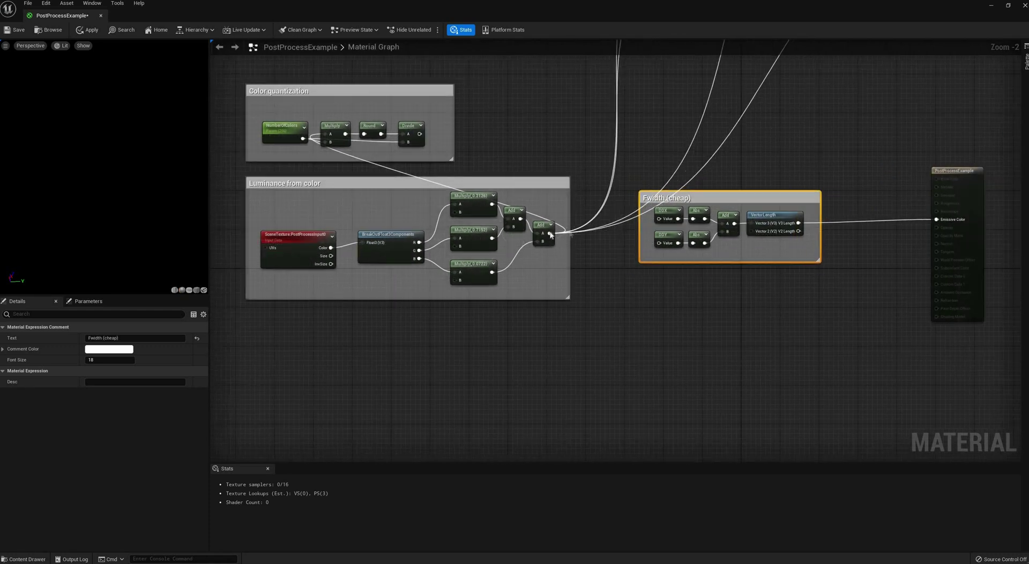
pyautogui.moveTo(579, 242); pyautogui.dragTo(659, 243)
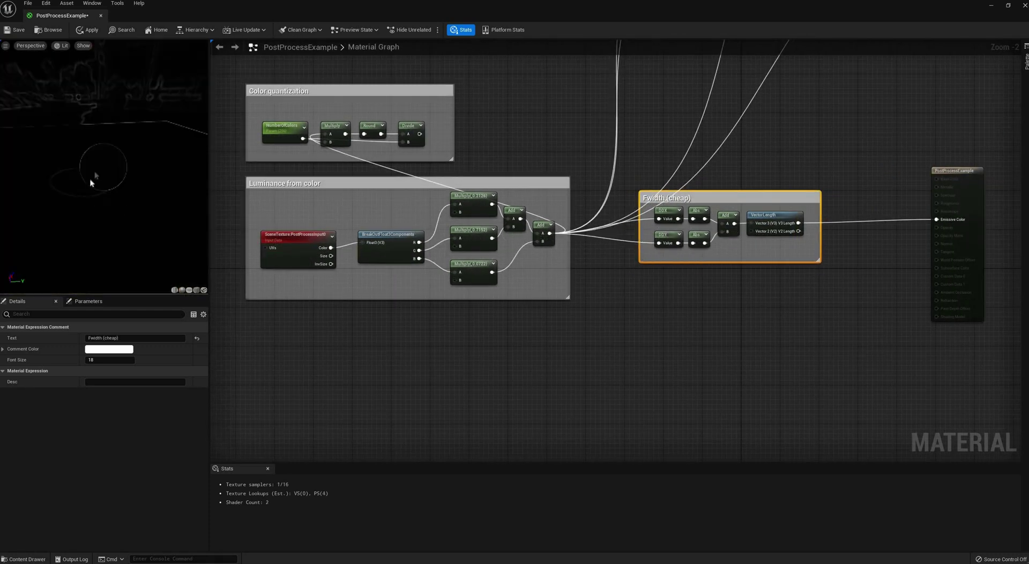
# Step: Add a SceneTexture node below the luminance group and connect its Color output to the DDX and DDY inputs
pyautogui.moveTo(439, 338); pyautogui.dragTo(488, 315, button='right')
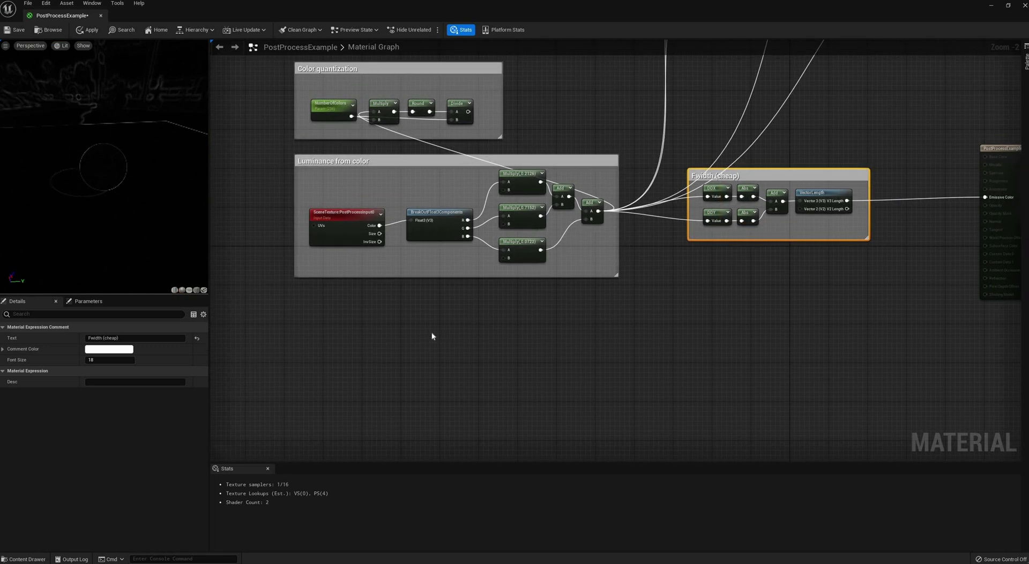
pyautogui.rightClick(432, 336)
pyautogui.write('scenetex')
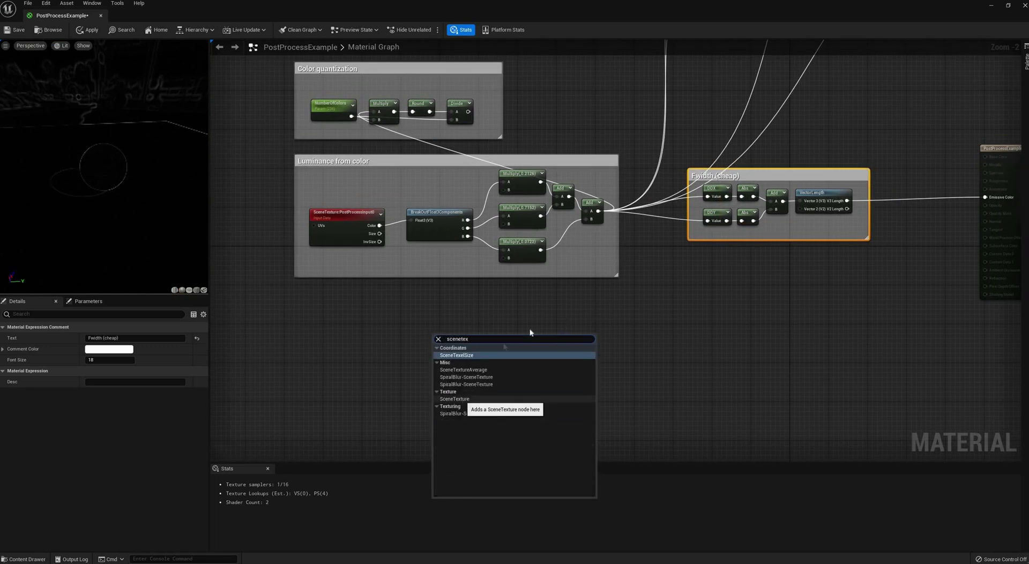
pyautogui.click(461, 398)
pyautogui.moveTo(487, 350); pyautogui.dragTo(708, 197)
pyautogui.moveTo(488, 349); pyautogui.dragTo(711, 221)
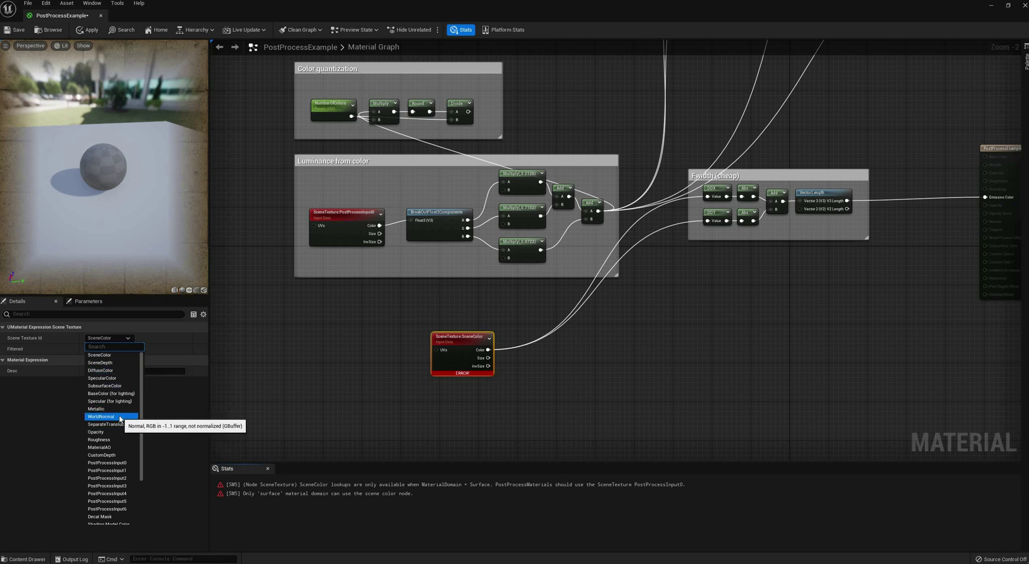
# Step: Set the SceneTexture node to WorldNormal and inspect the resulting edges around the objects in the level viewport
pyautogui.click(102, 416)
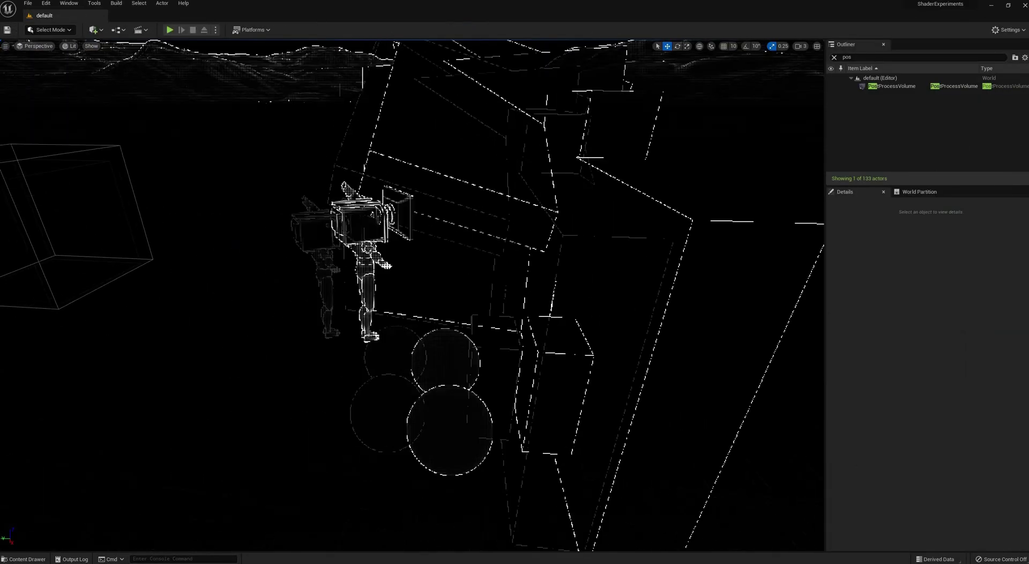
pyautogui.press('a')
pyautogui.moveTo(412, 295); pyautogui.dragTo(413, 343, button='right')
pyautogui.press('d')
pyautogui.press('w')
pyautogui.moveTo(445, 290); pyautogui.dragTo(434, 308, button='right')
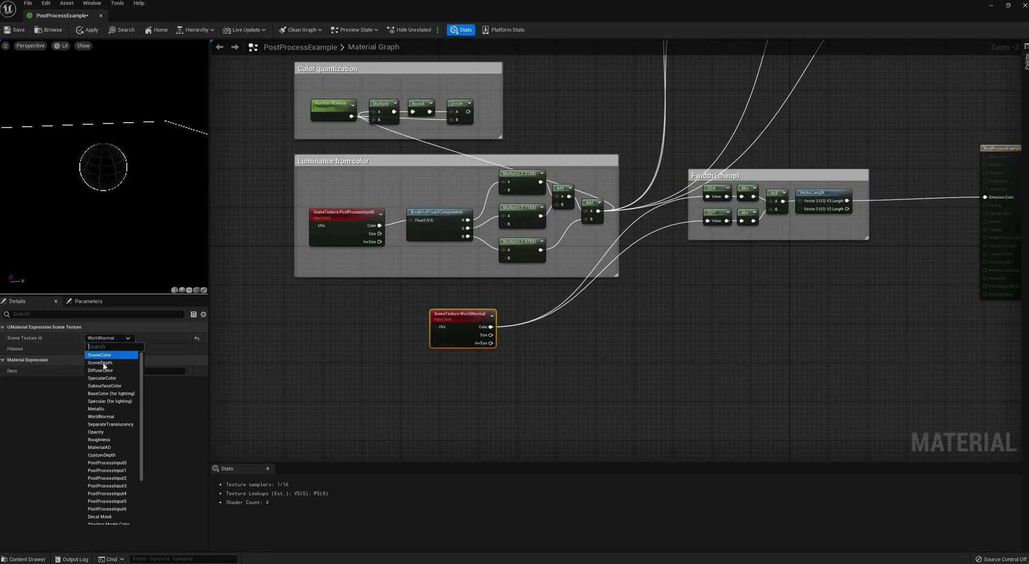
# Step: Switch the SceneTexture to SceneDepth, route its Color through a Log10 node into DDX and DDY, and inspect the edges
pyautogui.click(131, 363)
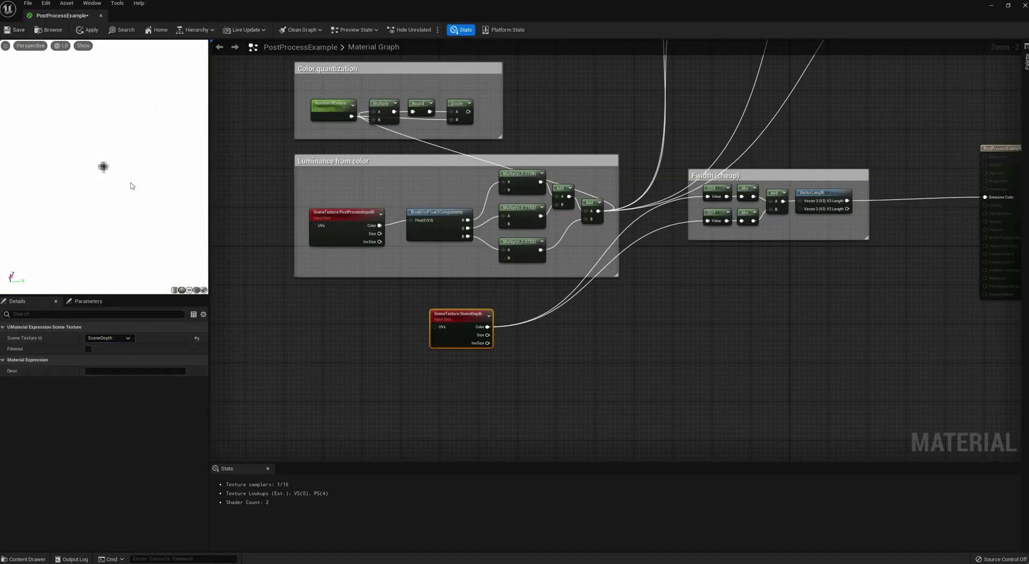
pyautogui.moveTo(133, 190)
pyautogui.mouseDown(button='right')
pyautogui.moveTo(133, 161)
pyautogui.moveTo(133, 191)
pyautogui.mouseUp(button='right')
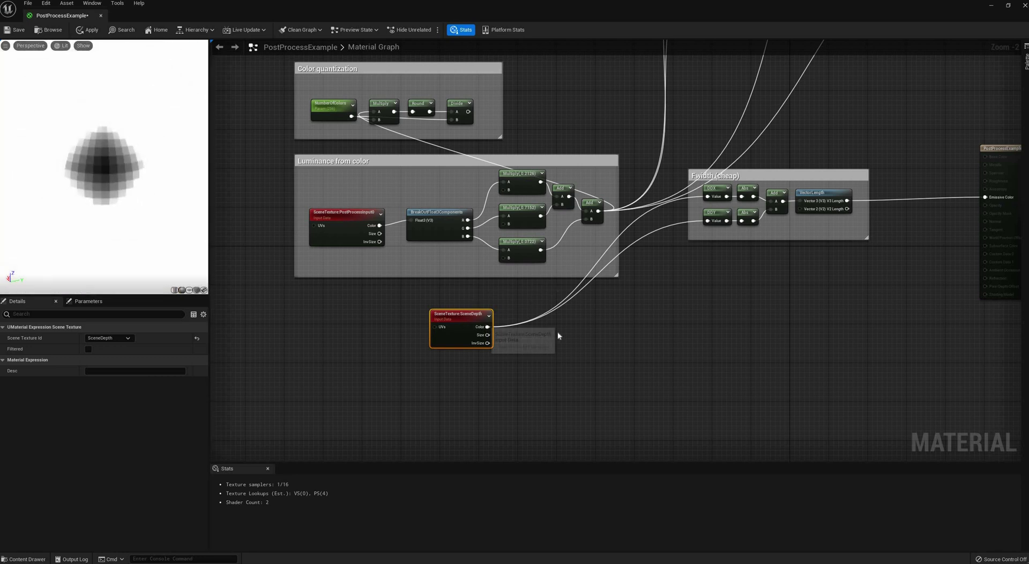
pyautogui.moveTo(487, 326); pyautogui.dragTo(558, 328)
pyautogui.write('mask')
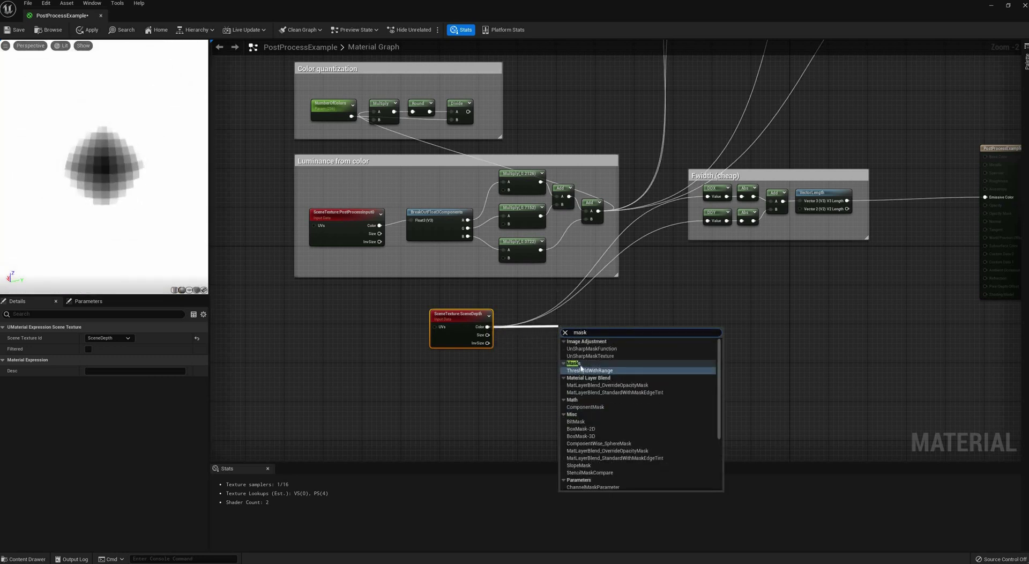
pyautogui.write('log')
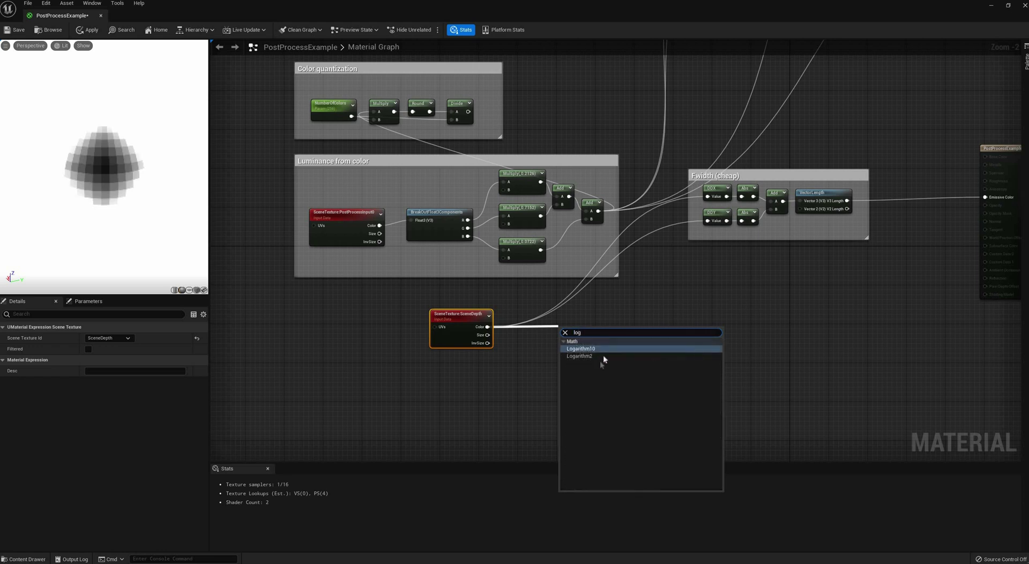
pyautogui.click(578, 347)
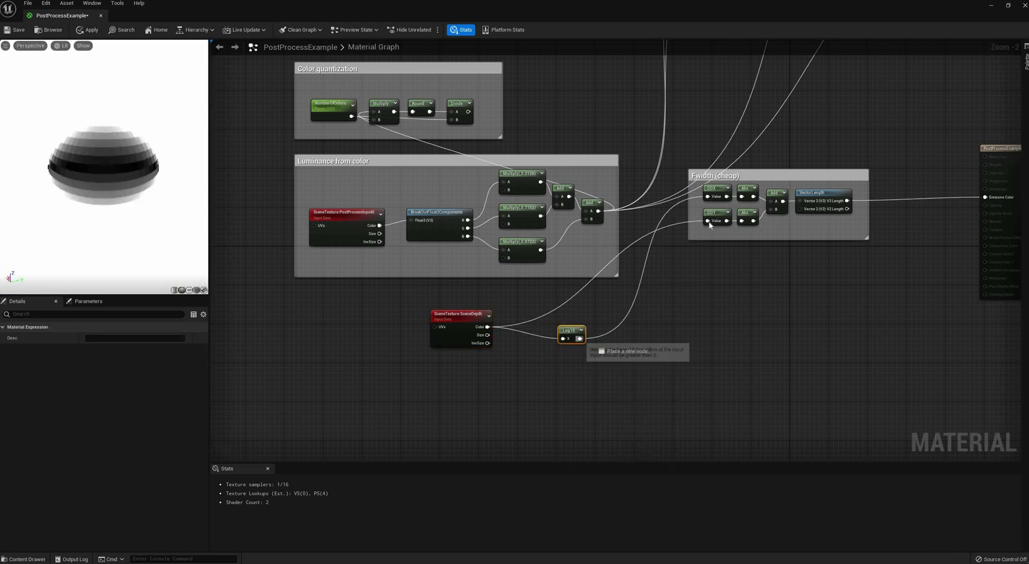
pyautogui.moveTo(573, 326); pyautogui.dragTo(522, 310)
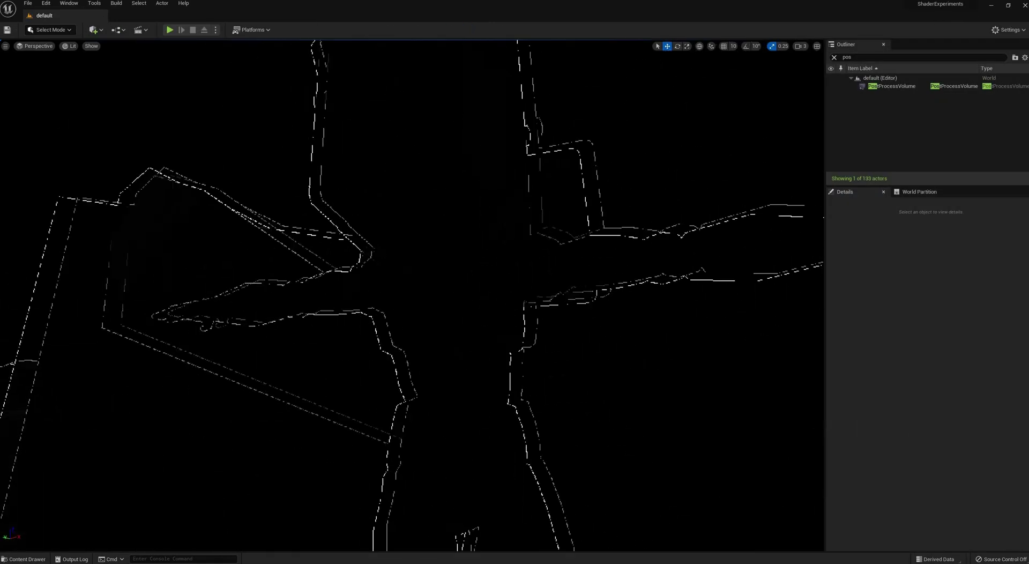
pyautogui.moveTo(476, 251); pyautogui.dragTo(471, 316, button='right')
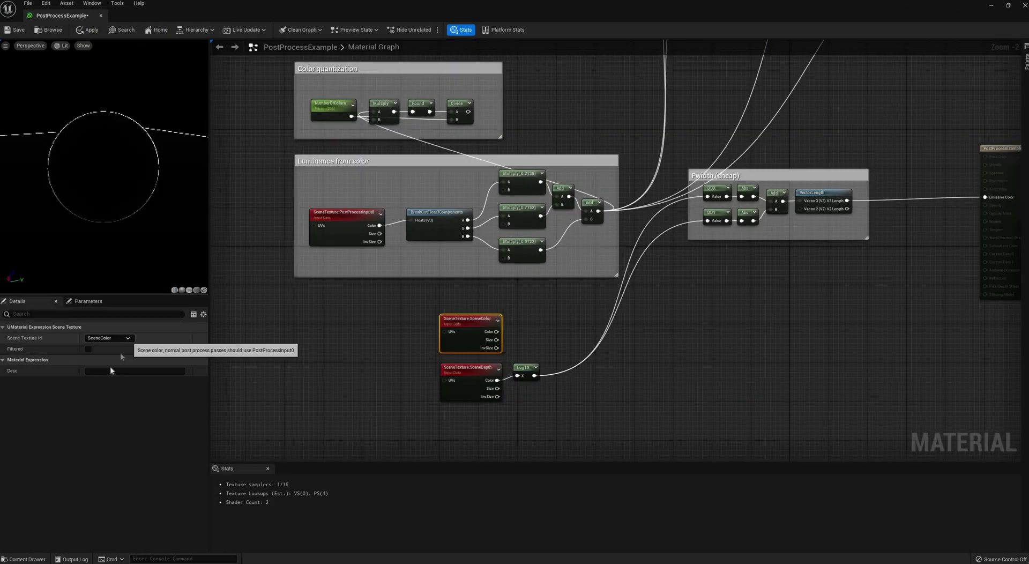
# Step: Set the second SceneTexture node to WorldNormal and add a MakeFloat3 node beside it
pyautogui.click(110, 338)
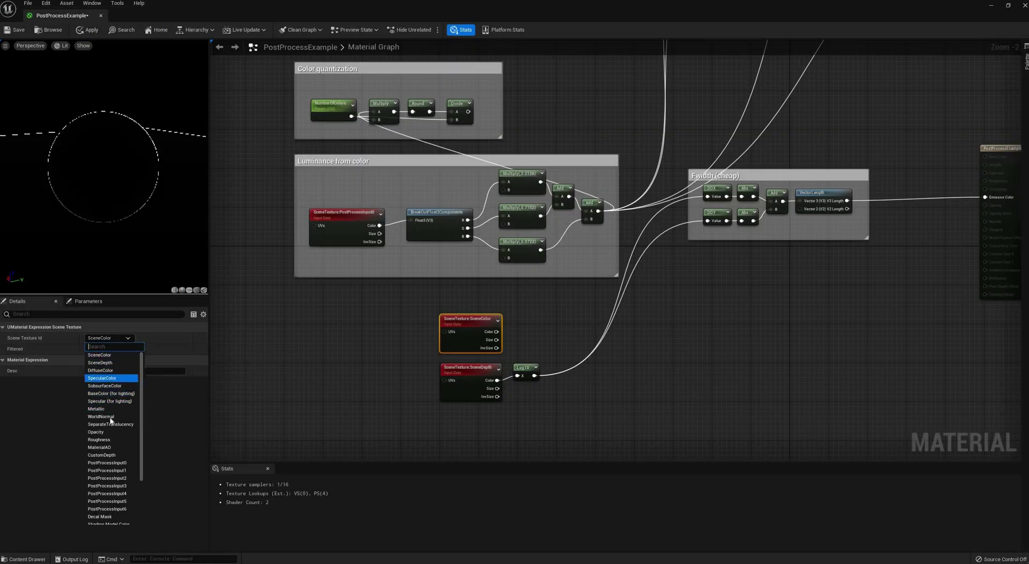
pyautogui.press('Return')
pyautogui.rightClick(643, 325)
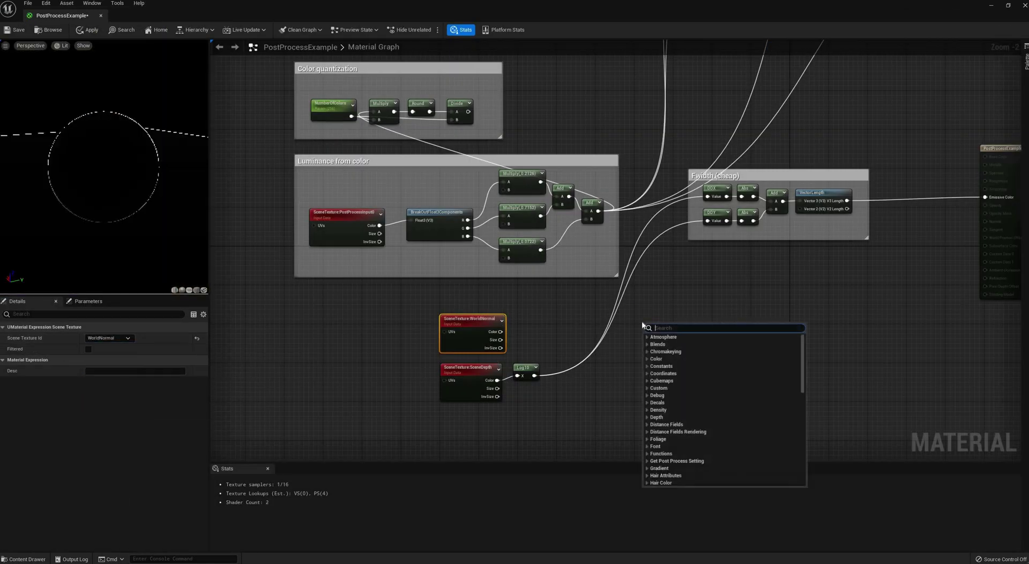
pyautogui.write('make')
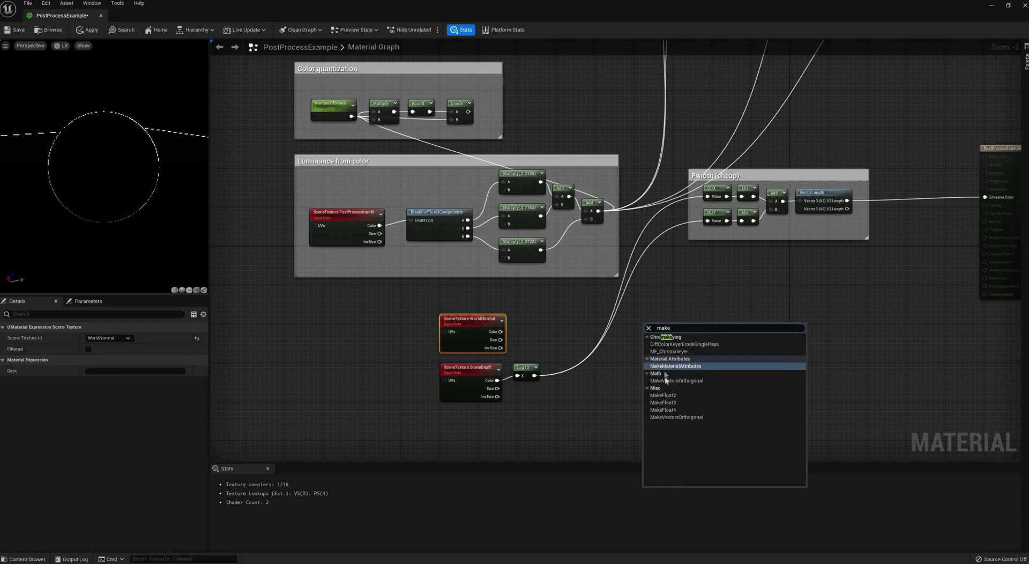
pyautogui.click(665, 402)
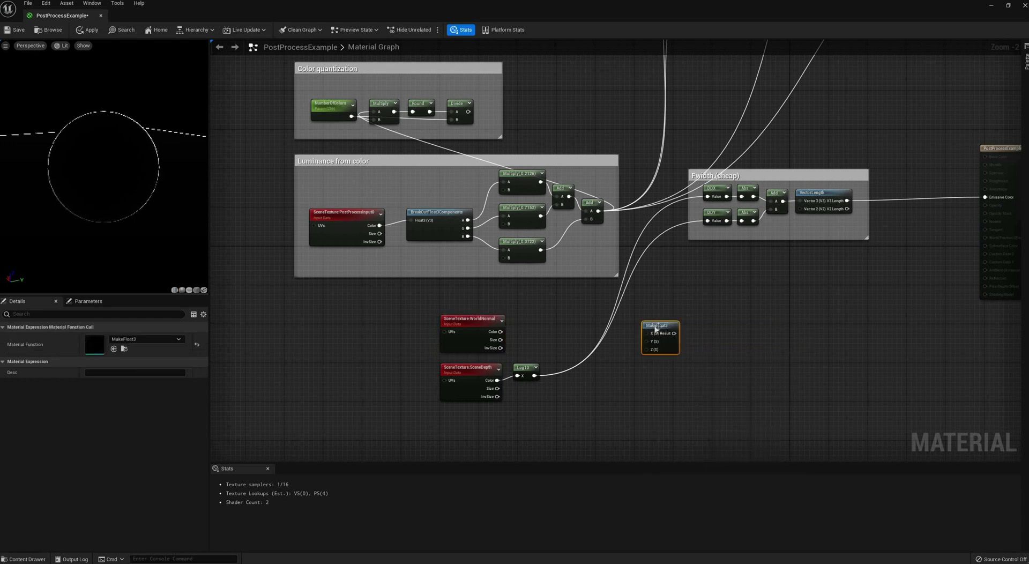
pyautogui.moveTo(658, 325); pyautogui.dragTo(598, 329)
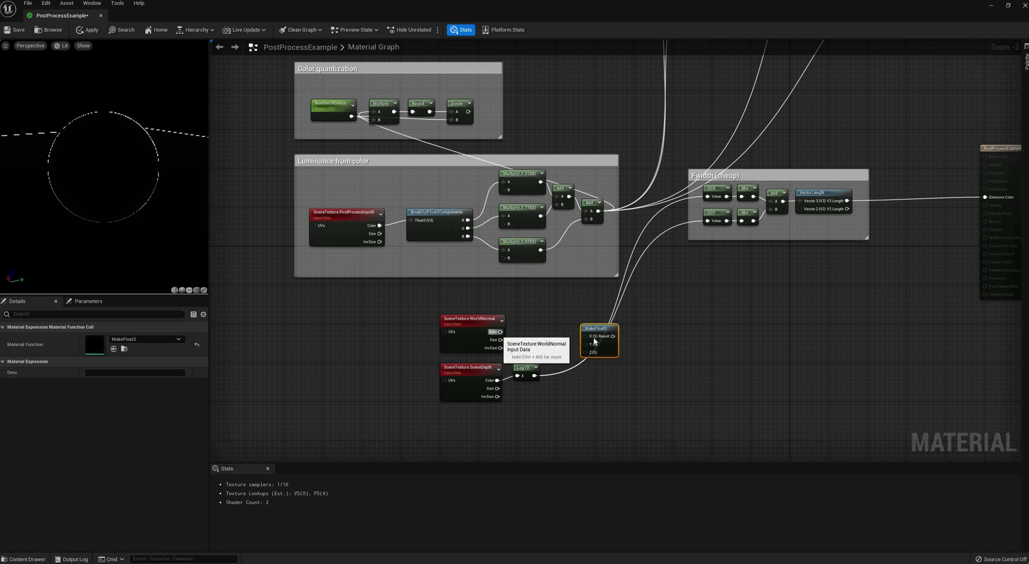
# Step: Split the WorldNormal Color with BreakOutFloat3Components and connect R and G to the MakeFloat3 X and Y inputs
pyautogui.moveTo(501, 331); pyautogui.dragTo(589, 336)
pyautogui.moveTo(527, 336); pyautogui.dragTo(526, 331)
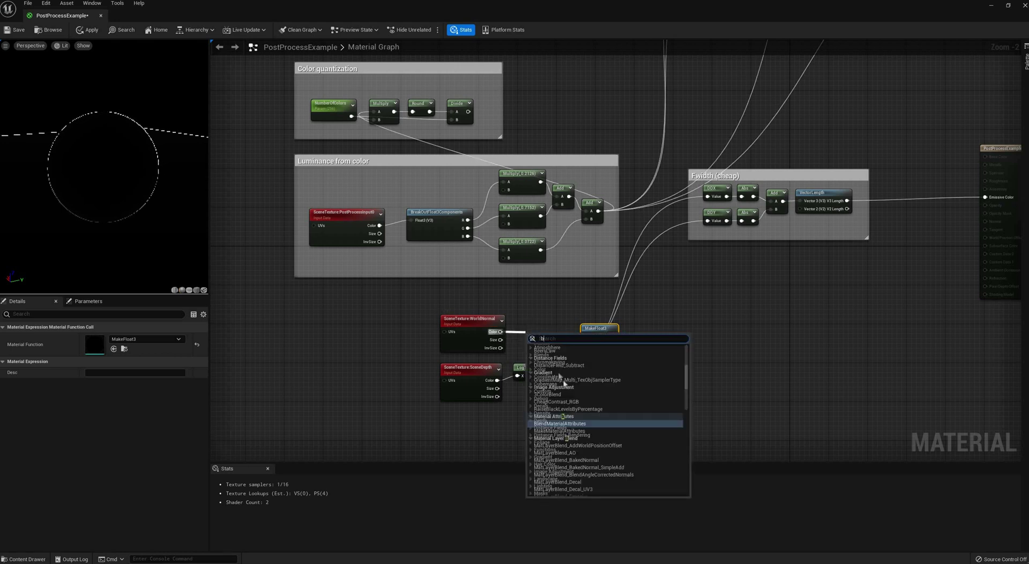
pyautogui.write('br')
pyautogui.press('Down')
pyautogui.press('Return')
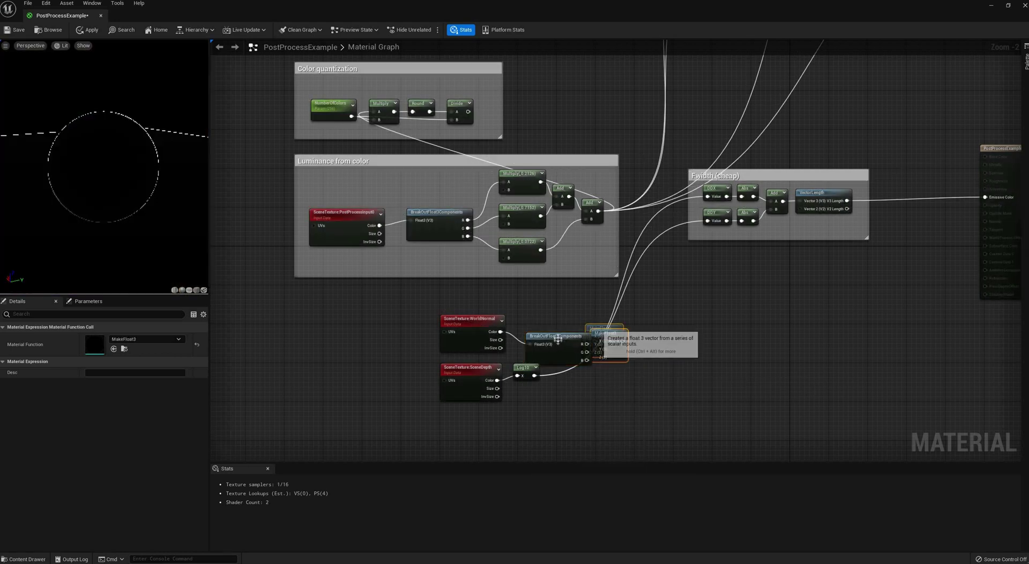
pyautogui.moveTo(558, 336); pyautogui.dragTo(550, 318)
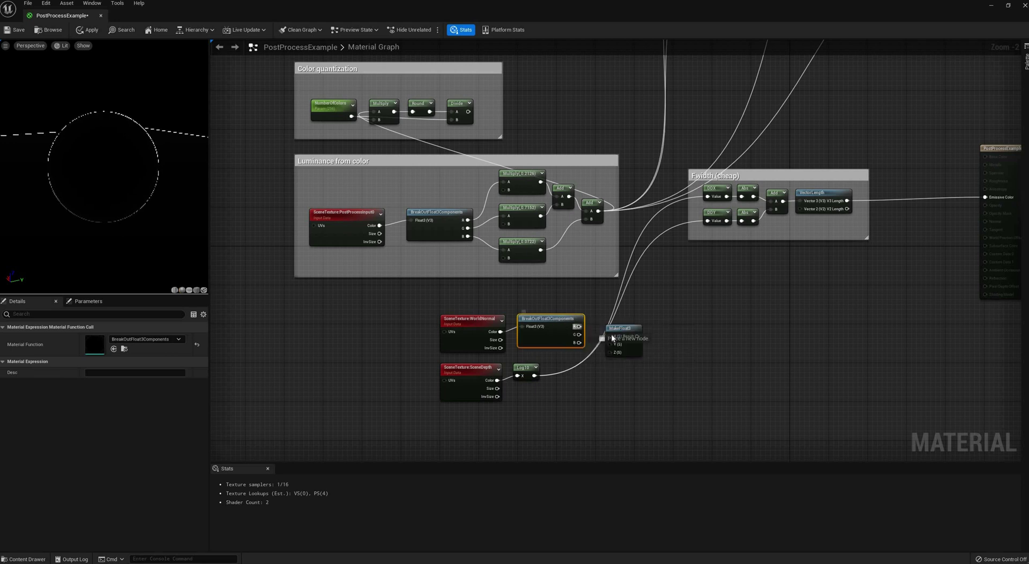
pyautogui.moveTo(580, 335); pyautogui.dragTo(610, 344)
# Step: Connect Log10 to the MakeFloat3 Z input, feed its Result into DDX and DDY, and apply the material to check it
pyautogui.moveTo(534, 375); pyautogui.dragTo(709, 205)
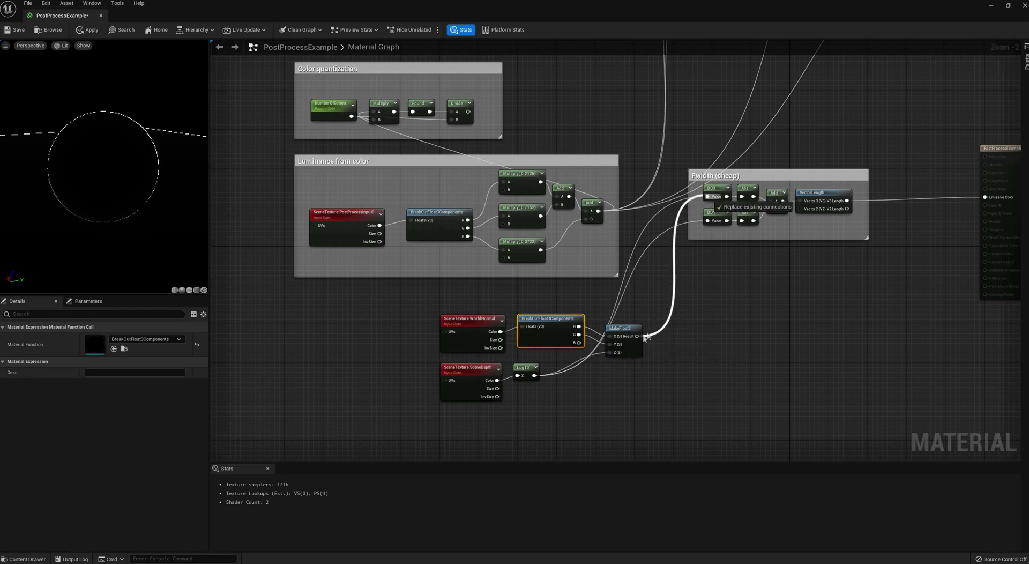
pyautogui.moveTo(643, 339); pyautogui.dragTo(714, 222)
pyautogui.moveTo(752, 262); pyautogui.dragTo(708, 221)
pyautogui.click(91, 29)
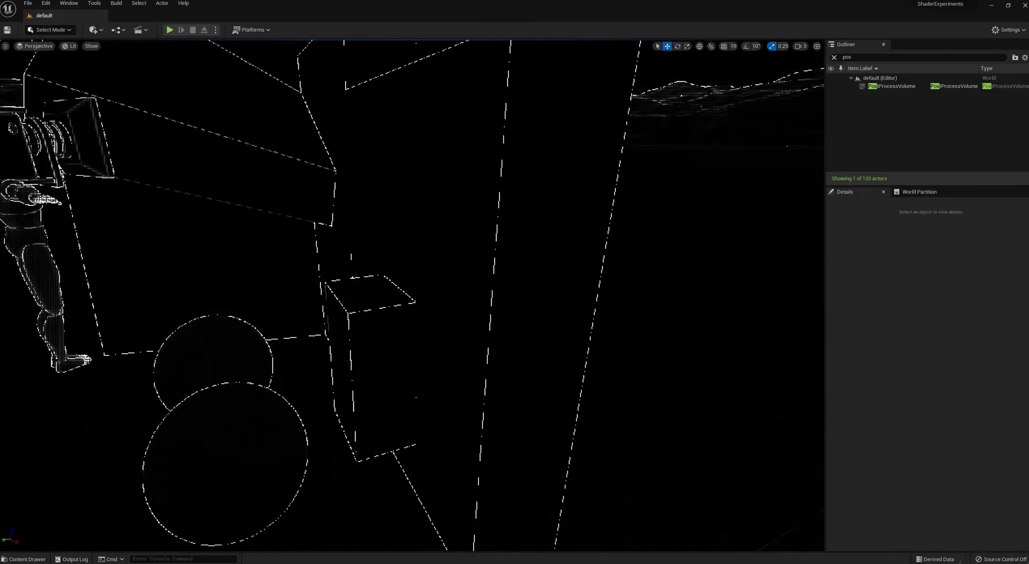
pyautogui.moveTo(561, 249)
pyautogui.mouseDown(button='right')
pyautogui.moveTo(547, 262)
pyautogui.moveTo(531, 344)
pyautogui.moveTo(561, 249)
pyautogui.mouseUp(button='right')
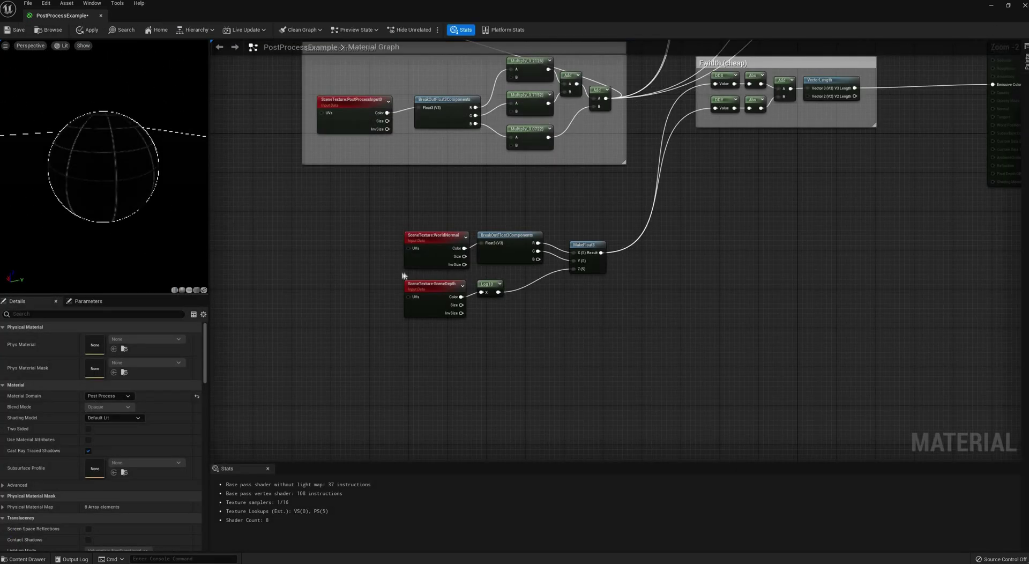
# Step: Enclose the WorldNormal, SceneDepth and MakeFloat3 nodes in a comment titled "Center pixel"
pyautogui.moveTo(536, 375); pyautogui.dragTo(610, 375, button='right')
pyautogui.moveTo(448, 203); pyautogui.dragTo(709, 343)
pyautogui.rightClick(655, 246)
pyautogui.click(693, 300)
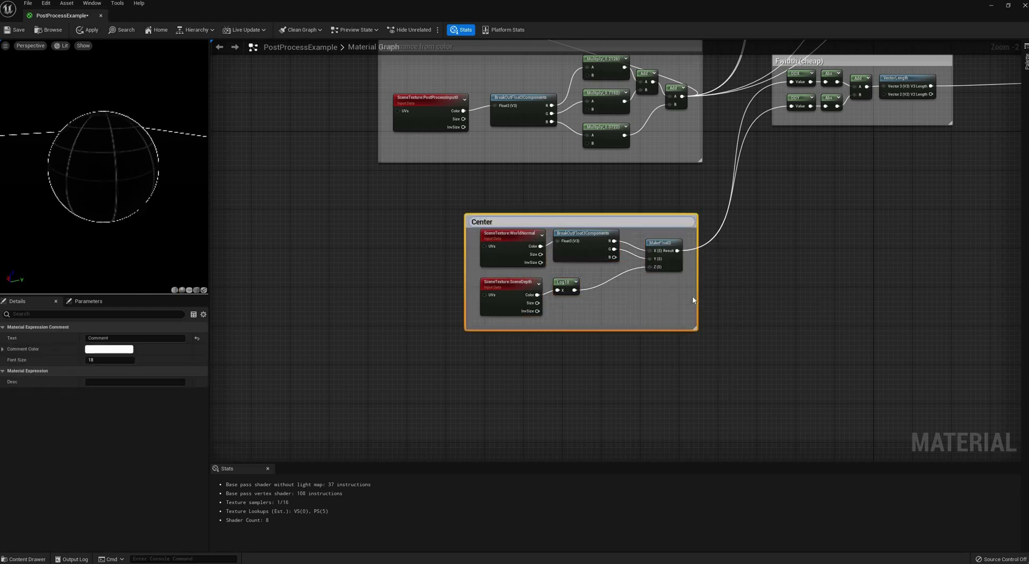
# Step: Add a TexCoord node and connect it to the UVs inputs of both SceneTexture nodes in the Center pixel group
pyautogui.click(334, 257)
pyautogui.rightClick(333, 257)
pyautogui.write('tex')
pyautogui.press('Return')
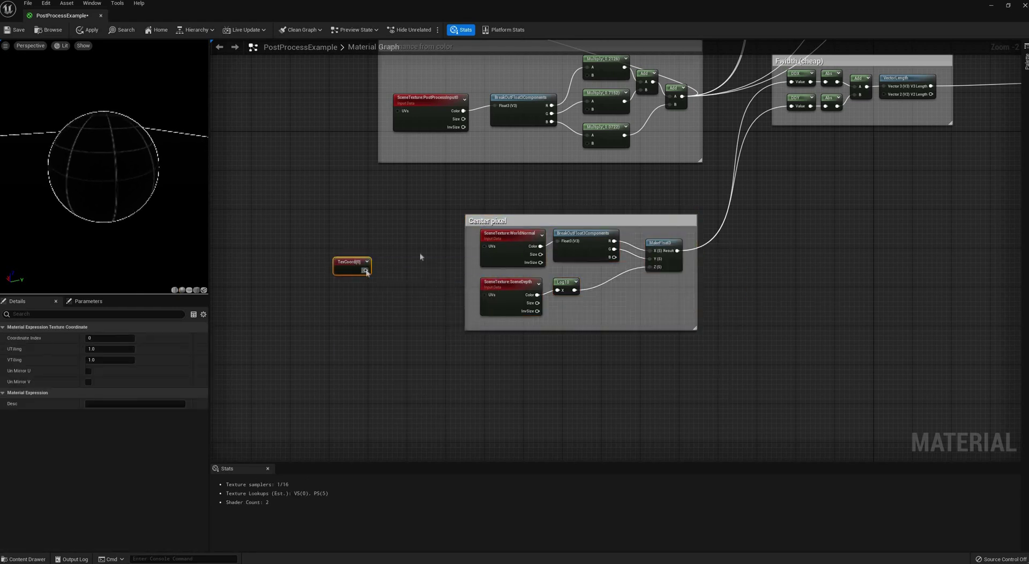
pyautogui.moveTo(485, 246); pyautogui.dragTo(484, 295)
pyautogui.moveTo(515, 422); pyautogui.dragTo(513, 346, button='right')
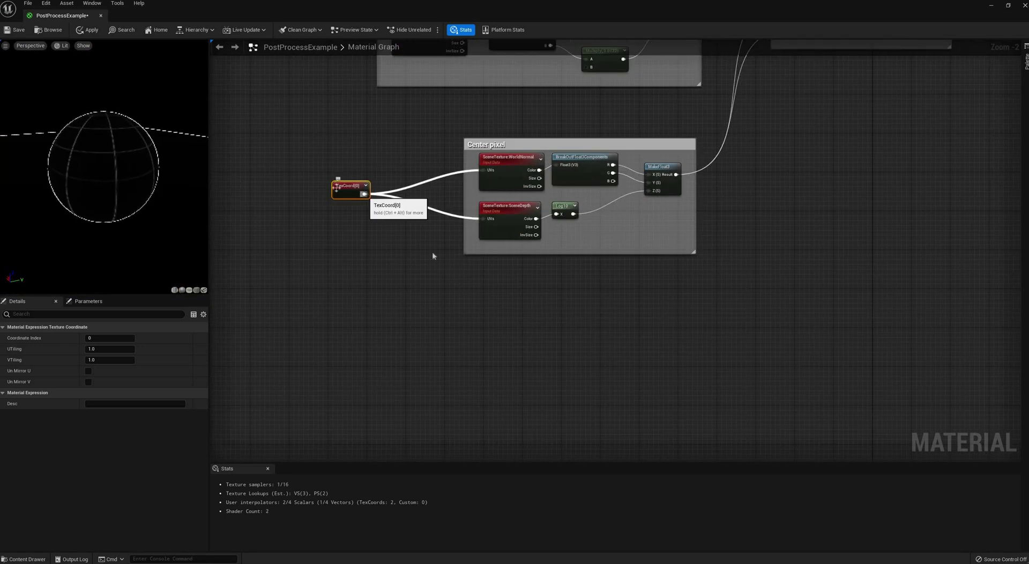
# Step: Add an Add node fed by TexCoord and create four Constant2Vector offset nodes, including (0, 1) and (0, -1)
pyautogui.moveTo(690, 338); pyautogui.dragTo(699, 339)
pyautogui.write('add')
pyautogui.press('Return')
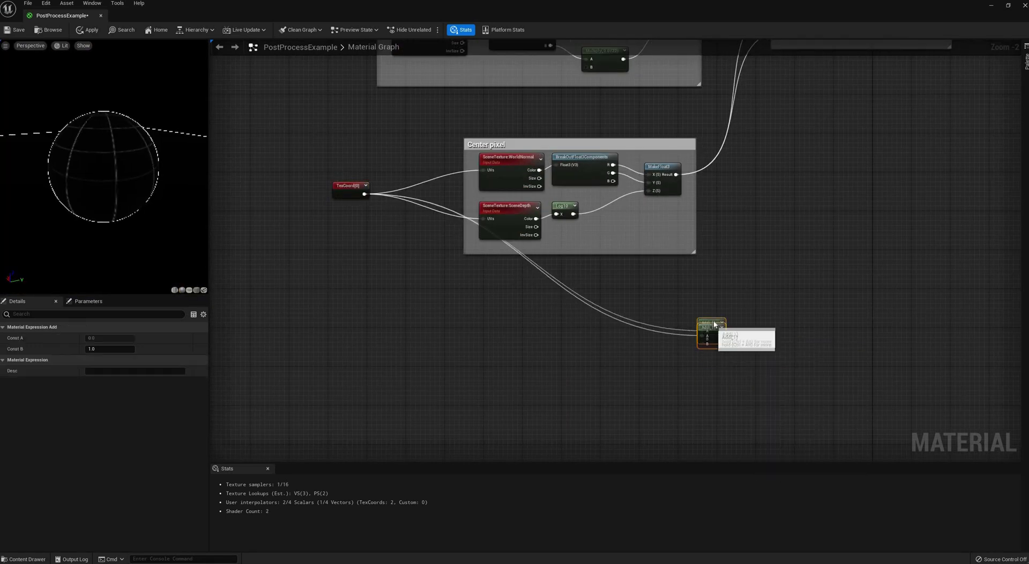
pyautogui.rightClick(546, 349)
pyautogui.write('c')
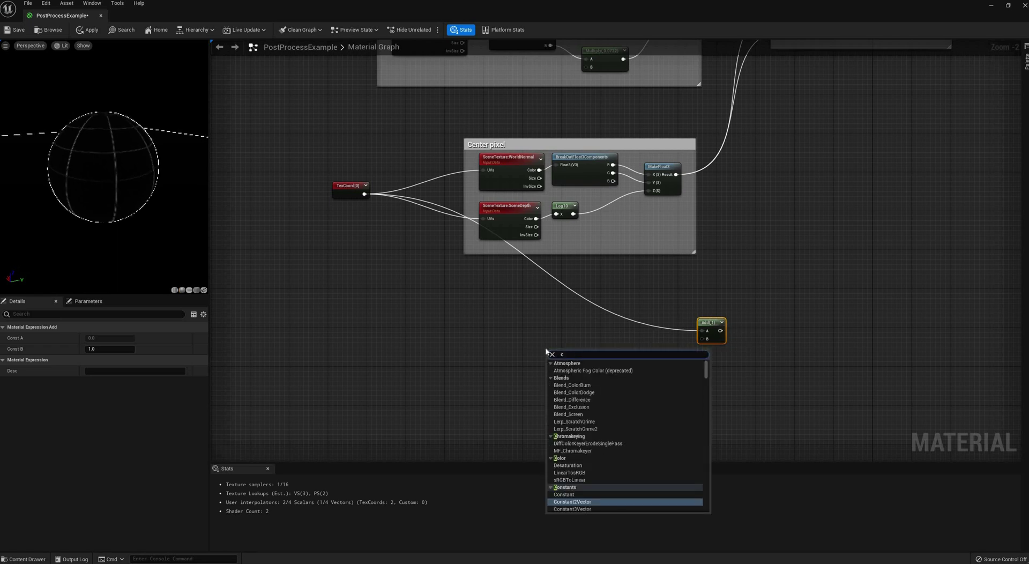
pyautogui.click(573, 502)
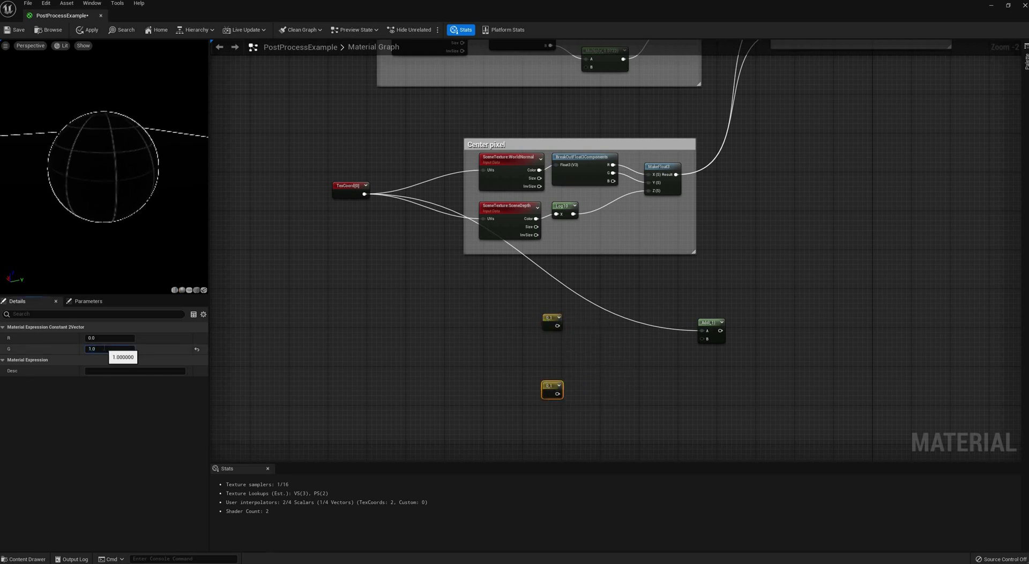
pyautogui.press('Home')
pyautogui.write('-')
pyautogui.press('Return')
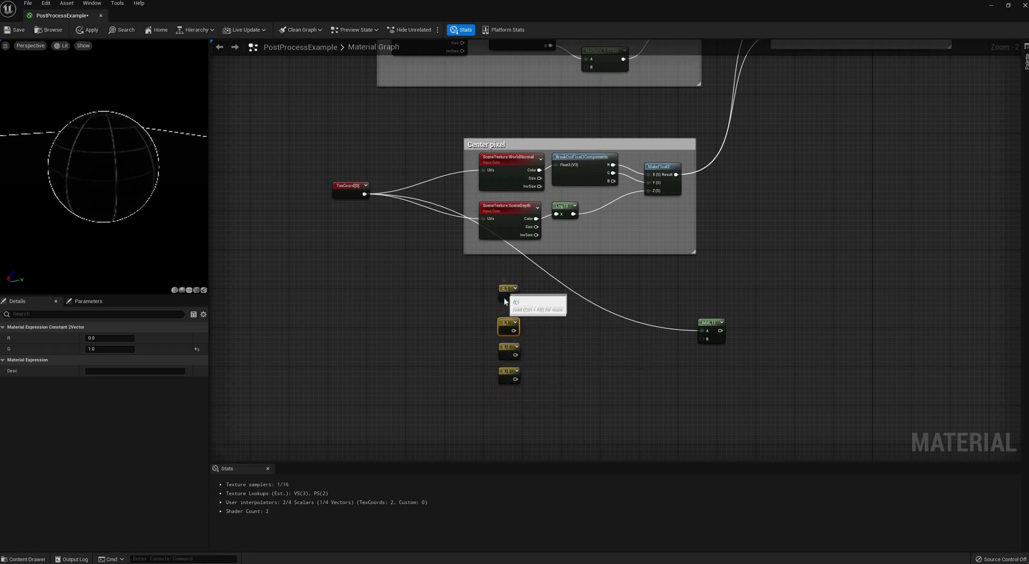
# Step: Create four Multiply nodes beside the offset vectors and connect each vector to its Multiply's B input
pyautogui.click(545, 290)
pyautogui.moveTo(505, 298)
pyautogui.mouseDown()
pyautogui.moveTo(505, 308)
pyautogui.moveTo(550, 299)
pyautogui.mouseUp()
pyautogui.press('m')
pyautogui.click(545, 287)
pyautogui.click(548, 332)
pyautogui.click(555, 375)
pyautogui.click(547, 419)
pyautogui.moveTo(558, 394); pyautogui.dragTo(559, 395)
pyautogui.moveTo(515, 379); pyautogui.dragTo(548, 438)
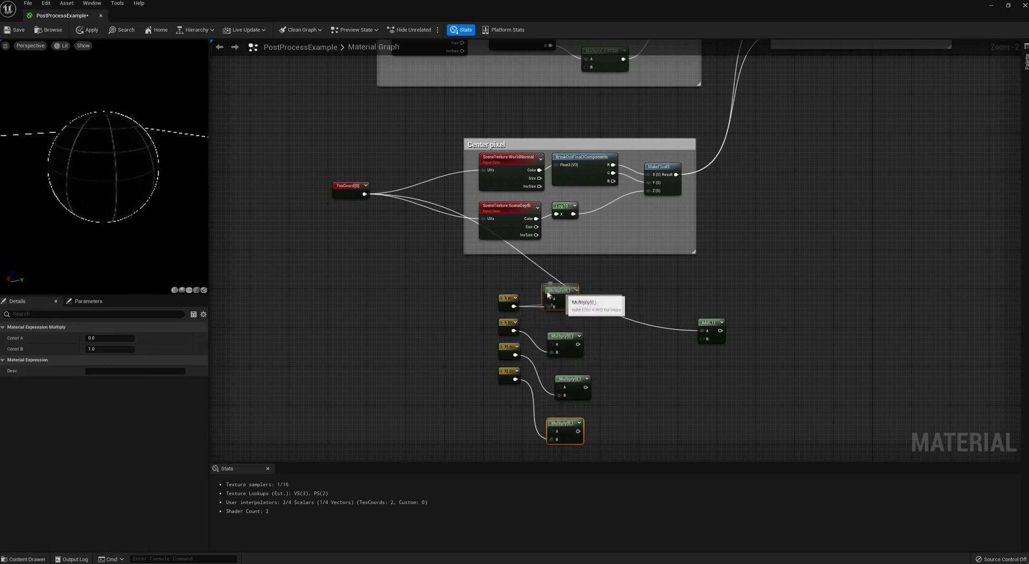
# Step: Connect the SceneDepth node's InvSize output to the A input of all four Multiply nodes and line them up
pyautogui.moveTo(536, 235); pyautogui.dragTo(531, 326)
pyautogui.moveTo(536, 235); pyautogui.dragTo(560, 387)
pyautogui.moveTo(569, 422); pyautogui.dragTo(551, 379)
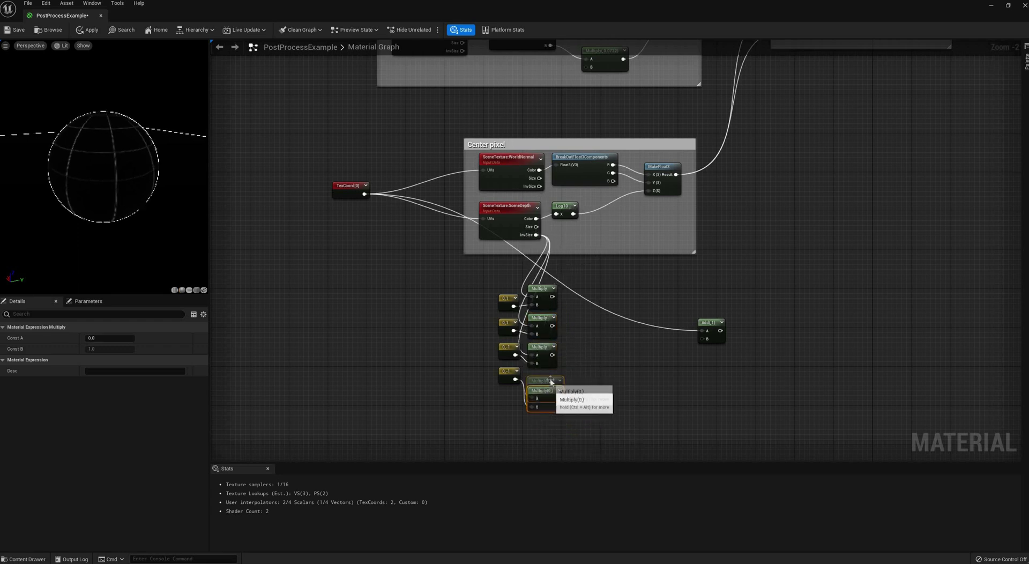
pyautogui.moveTo(524, 235); pyautogui.dragTo(531, 384)
# Step: Place an Add node after each of the four Multiply nodes and connect each Multiply output to its B input
pyautogui.moveTo(700, 322); pyautogui.dragTo(581, 291)
pyautogui.press('a')
pyautogui.click(584, 318)
pyautogui.click(589, 360)
pyautogui.moveTo(561, 355); pyautogui.dragTo(561, 355)
pyautogui.moveTo(552, 355); pyautogui.dragTo(566, 390)
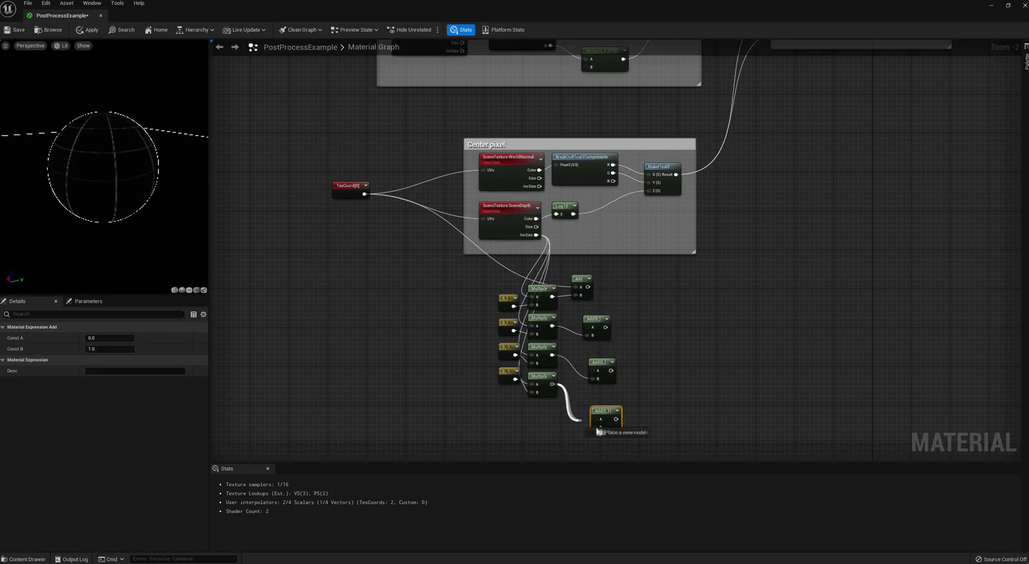
# Step: Connect TexCoord to the A inputs of the remaining Add nodes and align them in a column
pyautogui.moveTo(395, 204); pyautogui.dragTo(365, 194)
pyautogui.moveTo(593, 371); pyautogui.dragTo(365, 194)
pyautogui.moveTo(587, 327); pyautogui.dragTo(365, 194)
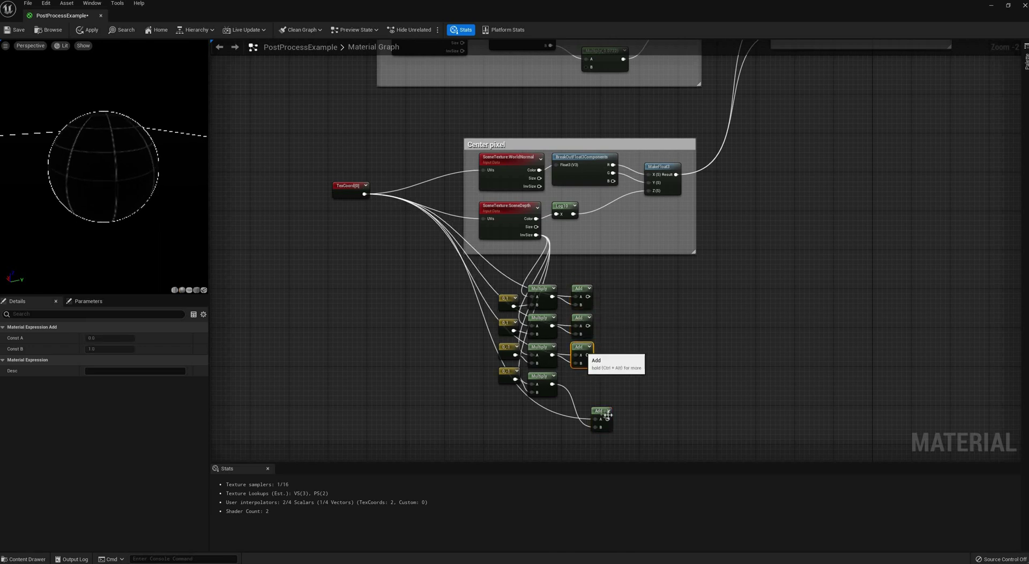
pyautogui.moveTo(605, 414); pyautogui.dragTo(581, 382)
# Step: Duplicate the Center pixel group four times and spread the copies vertically beside the offset nodes
pyautogui.click(698, 336)
pyautogui.moveTo(697, 336); pyautogui.dragTo(629, 309, button='right')
pyautogui.moveTo(636, 108); pyautogui.dragTo(412, 244)
pyautogui.click(618, 270)
pyautogui.moveTo(618, 270); pyautogui.dragTo(581, 220, button='right')
pyautogui.scroll(-2, 625, 340)
pyautogui.hotkey('ctrl', 'v')
pyautogui.hotkey('ctrl', 'v')
pyautogui.hotkey('ctrl', 'v')
pyautogui.hotkey('ctrl', 'v')
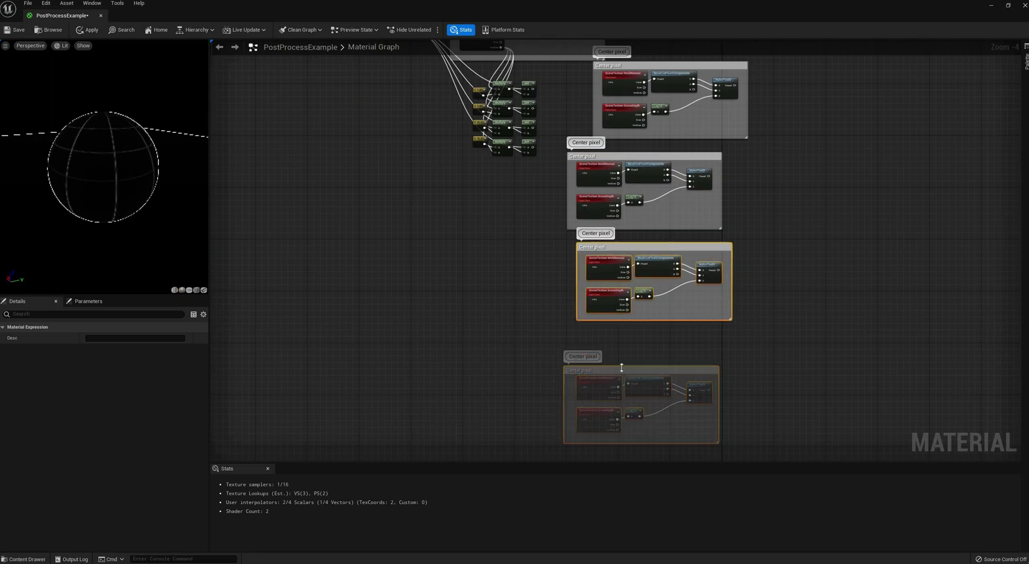
pyautogui.moveTo(622, 369); pyautogui.dragTo(636, 327)
# Step: Delete the "Center pixel" comment boxes around the four copied groups, keeping their nodes
pyautogui.click(688, 250)
pyautogui.press('Delete')
pyautogui.click(686, 328)
pyautogui.press('Delete')
pyautogui.moveTo(680, 156); pyautogui.dragTo(690, 172)
pyautogui.press('Delete')
pyautogui.moveTo(682, 147); pyautogui.dragTo(667, 211, button='right')
pyautogui.moveTo(683, 129); pyautogui.dragTo(666, 163)
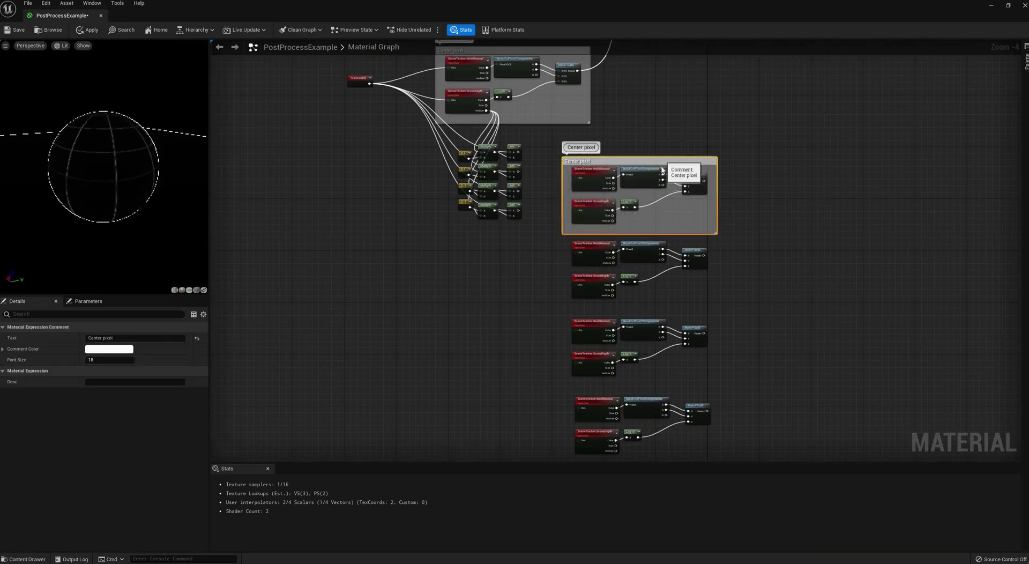
pyautogui.press('Delete')
# Step: Arrange the four copied sampling groups into an evenly spaced vertical stack
pyautogui.moveTo(740, 315); pyautogui.dragTo(747, 299, button='right')
pyautogui.moveTo(746, 293); pyautogui.dragTo(574, 432)
pyautogui.moveTo(606, 391); pyautogui.dragTo(606, 379)
pyautogui.hotkey('ctrl', 'z')
pyautogui.hotkey('ctrl', 'z')
pyautogui.hotkey('ctrl', 'z')
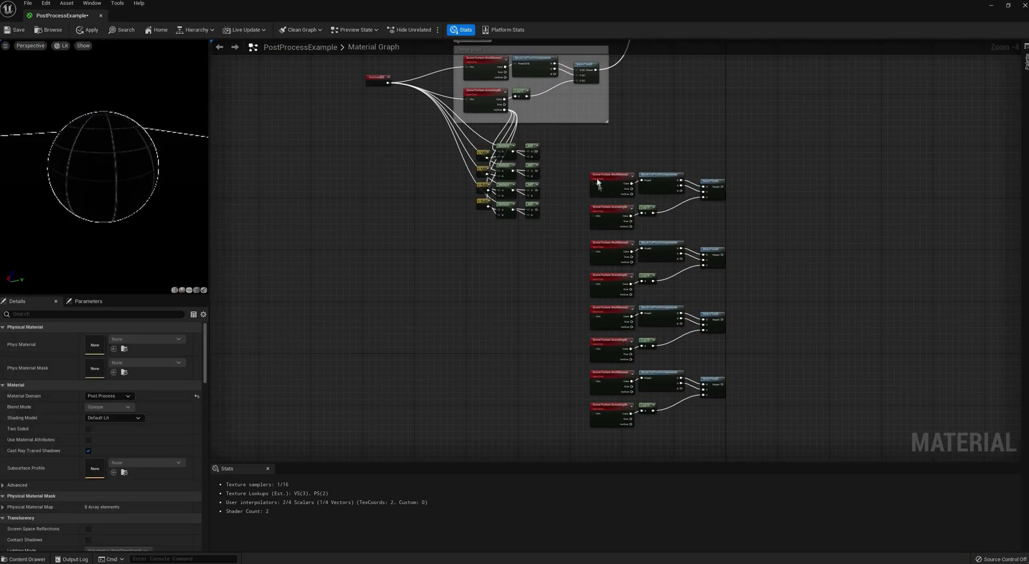
# Step: Connect each offset Add output to the UVs inputs of the SceneTexture nodes in its matching sampling group
pyautogui.moveTo(597, 221); pyautogui.dragTo(594, 217)
pyautogui.moveTo(537, 171); pyautogui.dragTo(597, 285)
pyautogui.moveTo(537, 190); pyautogui.dragTo(594, 353)
pyautogui.moveTo(537, 210); pyautogui.dragTo(594, 415)
# Step: Enclose the offset vectors, Multiply and Add nodes in a comment titled "Offsets" and move the sampling groups closer
pyautogui.moveTo(555, 229); pyautogui.dragTo(471, 140)
pyautogui.moveTo(530, 185); pyautogui.dragTo(496, 273)
pyautogui.write('cOffsets')
pyautogui.press('Return')
pyautogui.moveTo(567, 156); pyautogui.dragTo(742, 426)
pyautogui.moveTo(718, 389); pyautogui.dragTo(674, 381)
pyautogui.click(700, 225)
# Step: Sum the four neighbour samples' MakeFloat3 results with a chain of three Add nodes
pyautogui.moveTo(677, 177); pyautogui.dragTo(705, 208)
pyautogui.write('add')
pyautogui.press('Return')
pyautogui.moveTo(677, 245); pyautogui.dragTo(707, 216)
pyautogui.moveTo(712, 206); pyautogui.dragTo(723, 254)
pyautogui.write('add')
pyautogui.press('Return')
pyautogui.moveTo(677, 310); pyautogui.dragTo(752, 321)
pyautogui.write('add')
pyautogui.press('Return')
pyautogui.moveTo(676, 375); pyautogui.dragTo(756, 329)
# Step: Feed the summed neighbour samples into a Divide node with Const B set to 4.0
pyautogui.moveTo(761, 319); pyautogui.dragTo(782, 366)
pyautogui.write('div')
pyautogui.press('Return')
pyautogui.scroll(-1, 859, 125)
pyautogui.moveTo(859, 125); pyautogui.dragTo(697, 174, button='right')
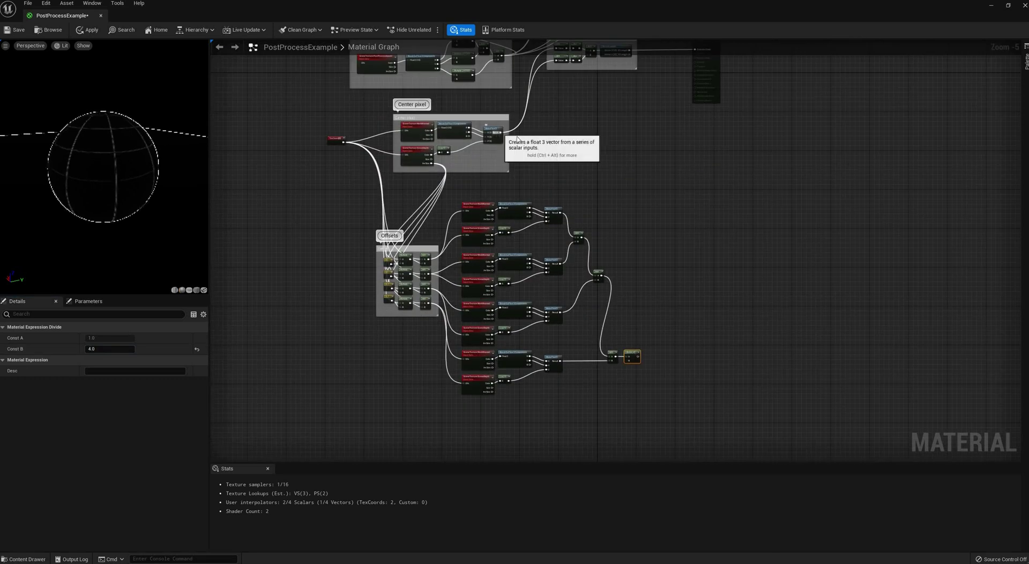
# Step: Subtract the divided neighbour average from the Center pixel group's MakeFloat3 result with a Subtract node
pyautogui.moveTo(501, 133); pyautogui.dragTo(644, 219)
pyautogui.write('sub')
pyautogui.press('Return')
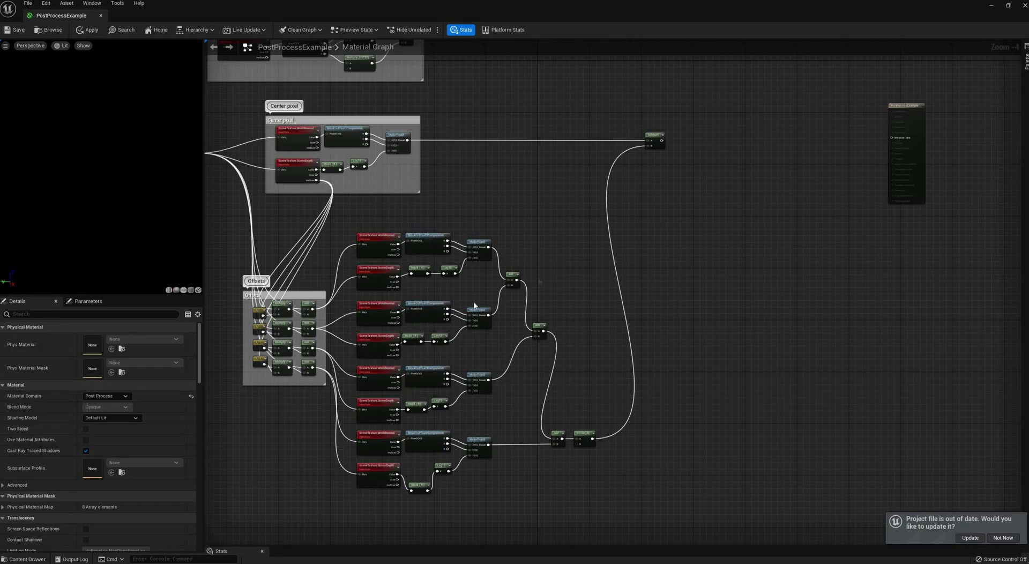
# Step: Feed the Subtract result into a VectorLength node, connect its V3 Length output to Emissive Color, save, and check the level
pyautogui.scroll(4, 584, 256)
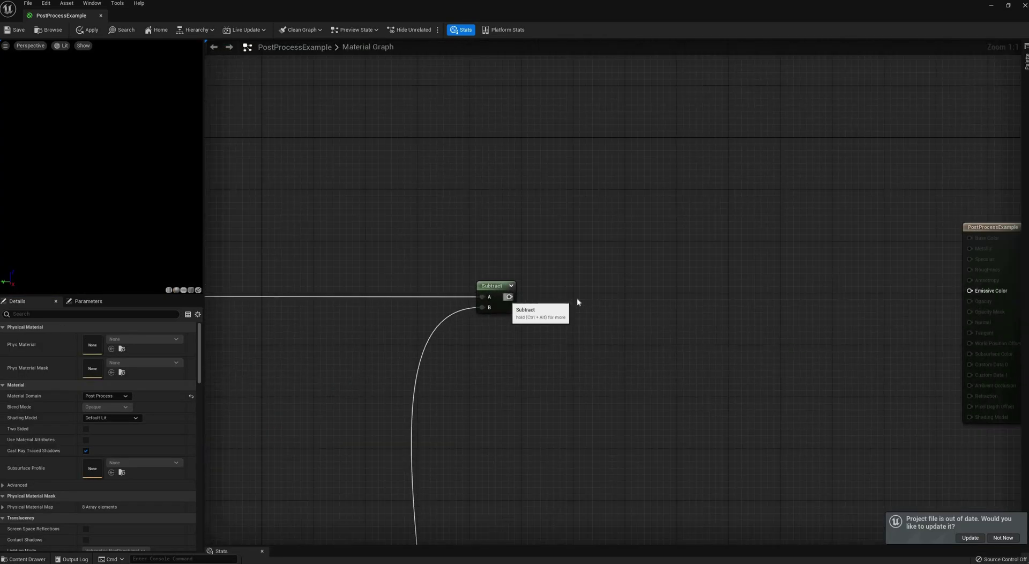
pyautogui.moveTo(553, 301); pyautogui.dragTo(552, 301)
pyautogui.write('vector le')
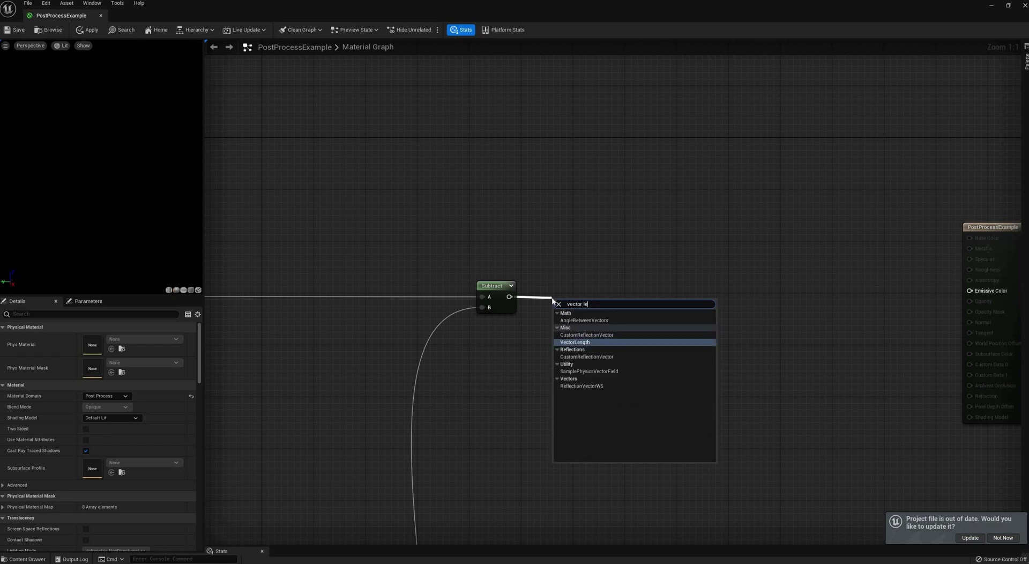
pyautogui.click(581, 341)
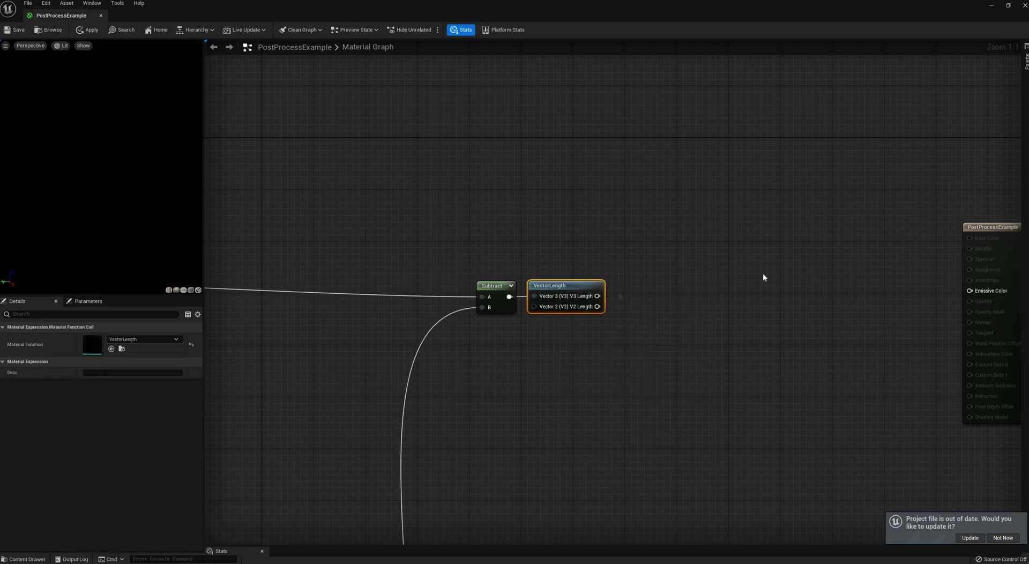
pyautogui.moveTo(598, 295); pyautogui.dragTo(970, 290)
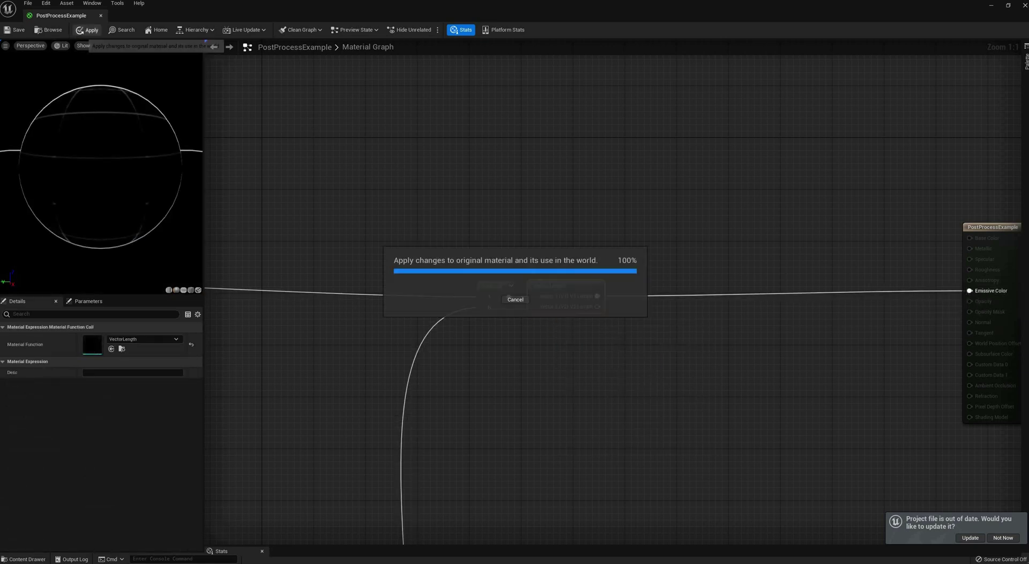
pyautogui.hotkey('ctrl', 's')
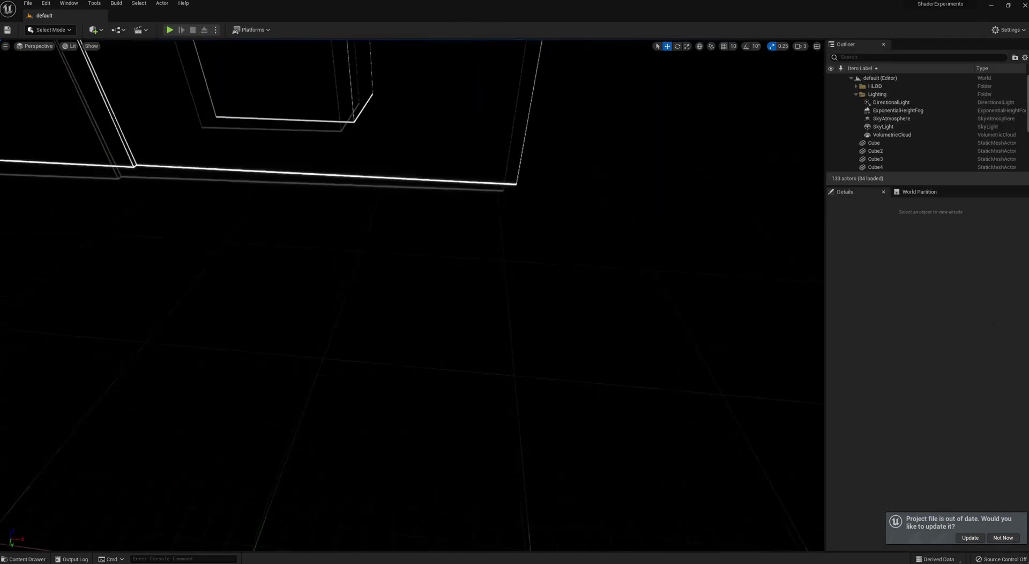
pyautogui.moveTo(411, 295); pyautogui.dragTo(268, 188, button='right')
pyautogui.moveTo(343, 231)
pyautogui.mouseDown(button='right')
pyautogui.moveTo(348, 220)
pyautogui.moveTo(332, 214)
pyautogui.moveTo(375, 278)
pyautogui.moveTo(370, 231)
pyautogui.moveTo(359, 247)
pyautogui.moveTo(370, 246)
pyautogui.moveTo(354, 223)
pyautogui.mouseUp(button='right')
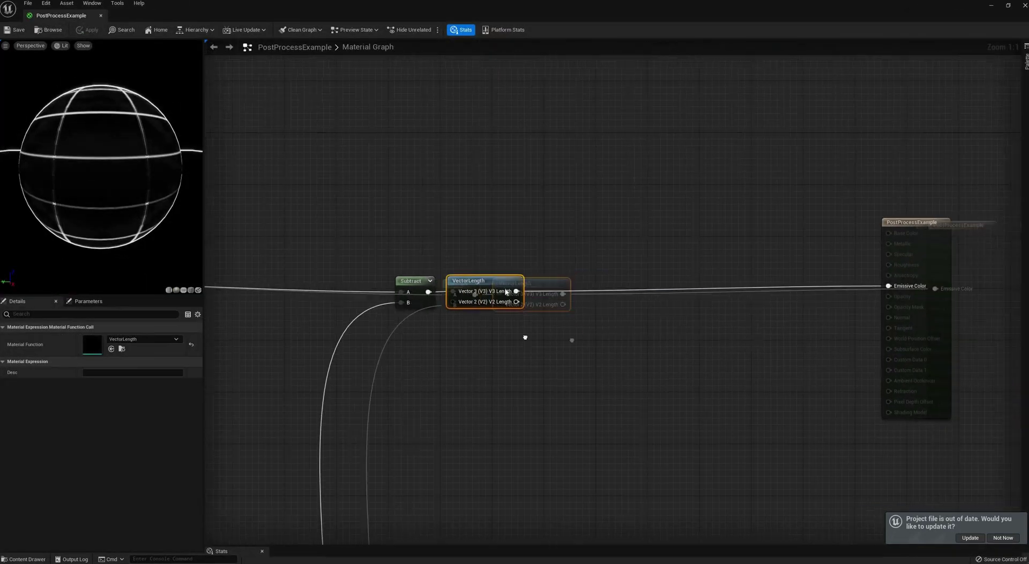
# Step: Threshold the V3 Length output with a Step node at Const Y 0.35, feed it to Emissive Color, and inspect the level's outlines
pyautogui.moveTo(503, 296); pyautogui.dragTo(540, 315)
pyautogui.click(540, 314)
pyautogui.rightClick(541, 314)
pyautogui.write('step')
pyautogui.press('Return')
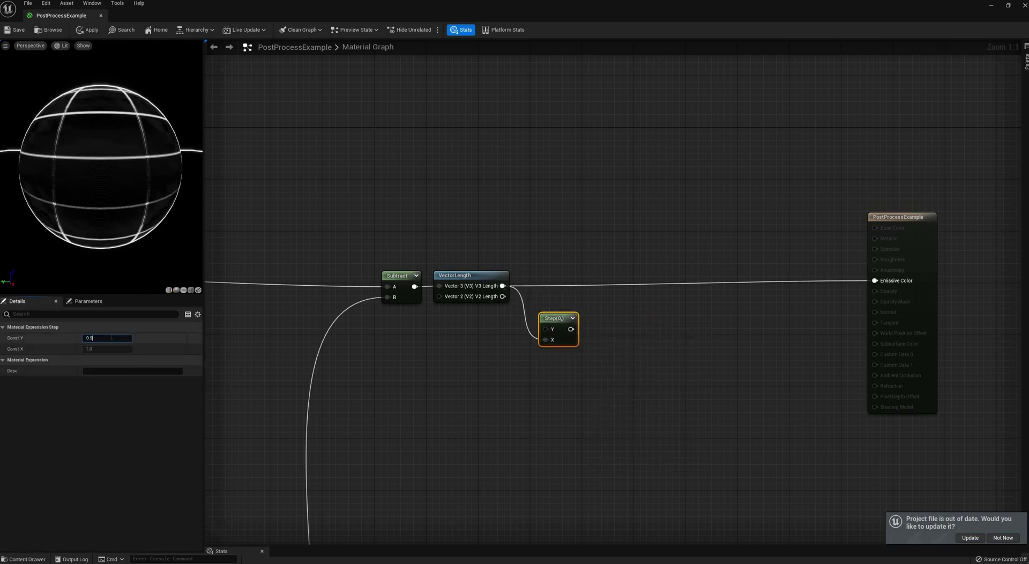
pyautogui.moveTo(868, 283); pyautogui.dragTo(875, 280)
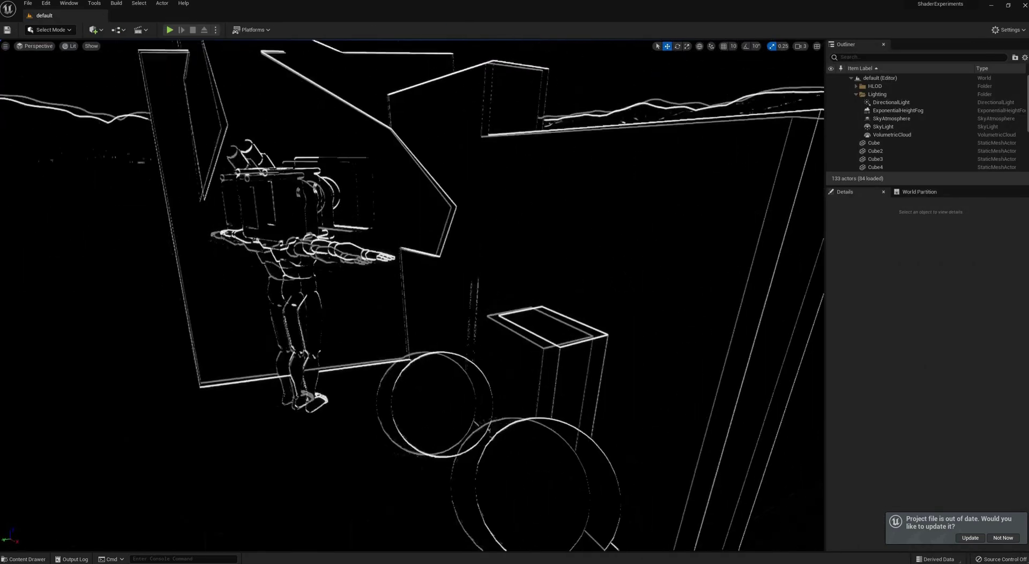
pyautogui.moveTo(412, 295); pyautogui.dragTo(461, 281, button='right')
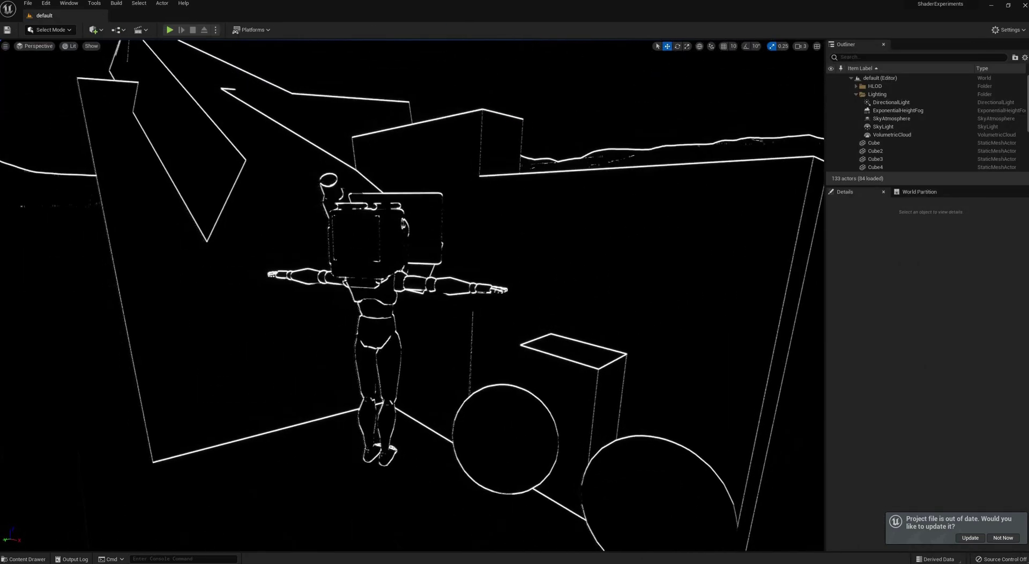
pyautogui.press('w')
pyautogui.moveTo(412, 295); pyautogui.dragTo(649, 242, button='right')
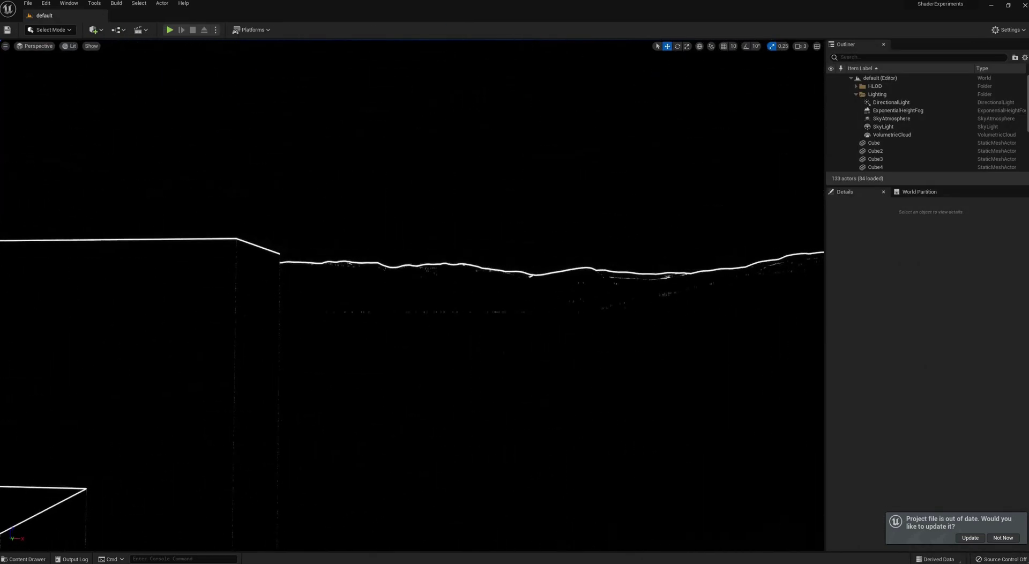
pyautogui.moveTo(412, 295); pyautogui.dragTo(412, 295, button='right')
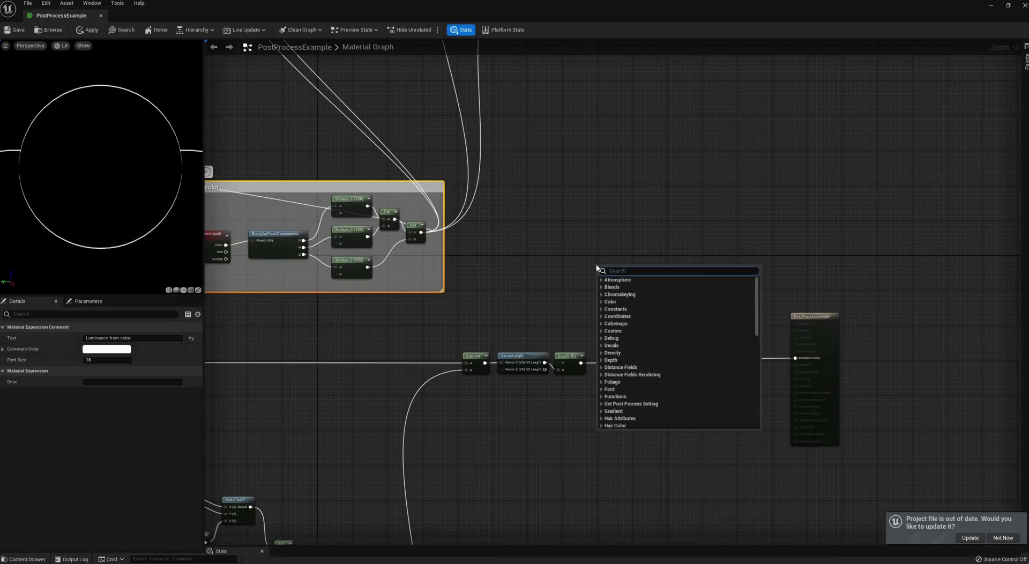
# Step: Add a LinearInterpolate node with the luminance sum as A and the Step output as B and Alpha, and connect it to Emissive Color
pyautogui.scroll(-1, 642, 353)
pyautogui.click(642, 352)
pyautogui.scroll(1, 623, 296)
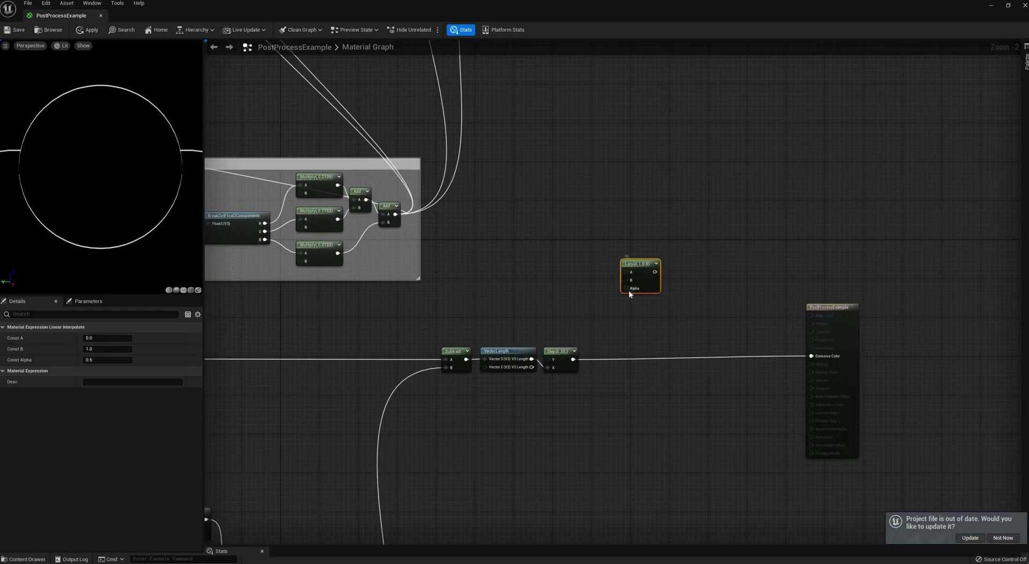
pyautogui.moveTo(573, 359); pyautogui.dragTo(625, 288)
pyautogui.moveTo(665, 257); pyautogui.dragTo(666, 257)
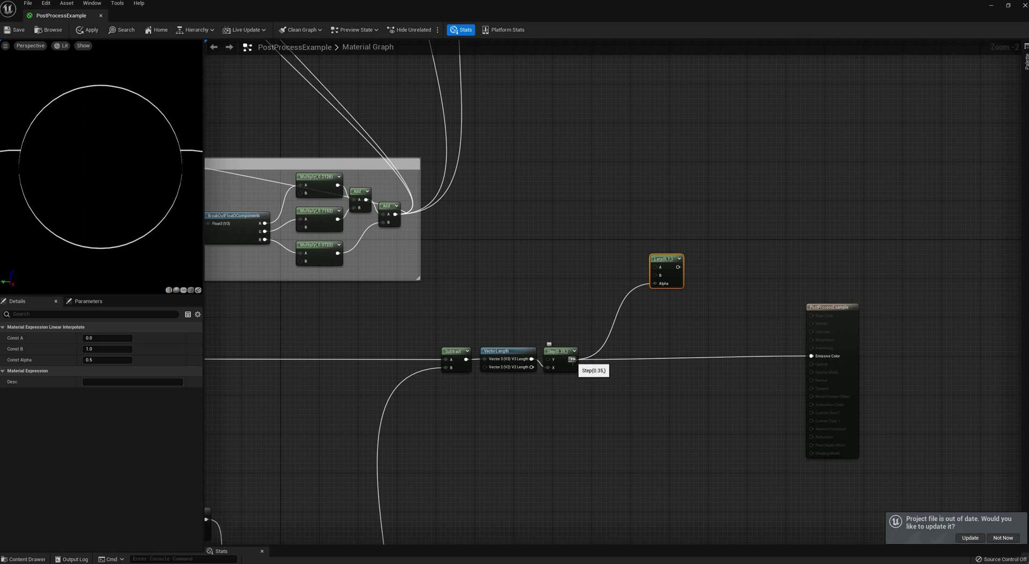
pyautogui.moveTo(571, 360); pyautogui.dragTo(655, 268)
pyautogui.moveTo(397, 215); pyautogui.dragTo(812, 356)
pyautogui.moveTo(572, 360); pyautogui.dragTo(658, 276)
pyautogui.moveTo(396, 214); pyautogui.dragTo(657, 268)
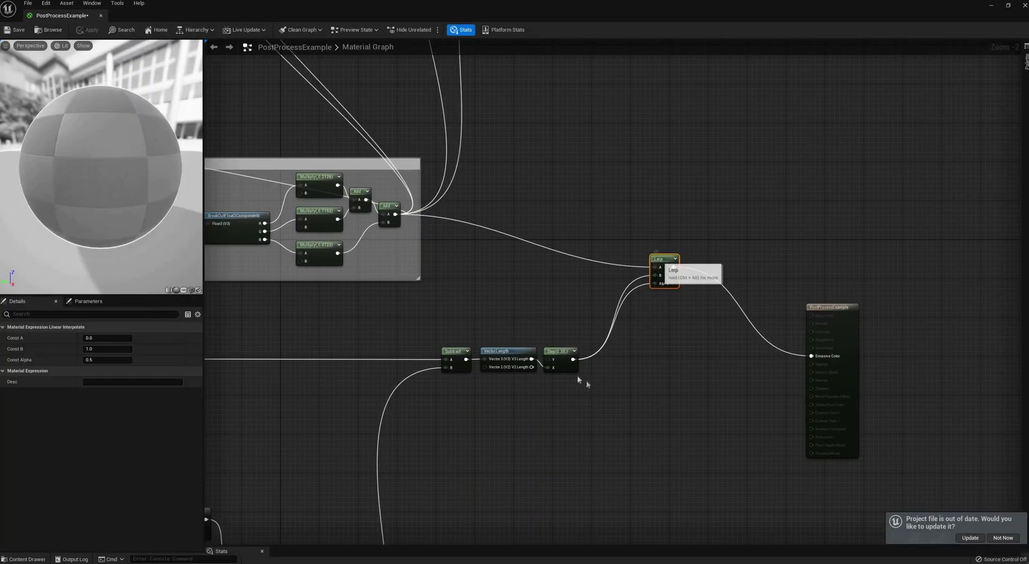
# Step: Invert the edge Step output with a OneMinus node feeding Emissive Color, and reposition the Lerp node higher
pyautogui.moveTo(573, 359); pyautogui.dragTo(875, 350)
pyautogui.write('onemi')
pyautogui.press('Return')
pyautogui.scroll(2, 622, 368)
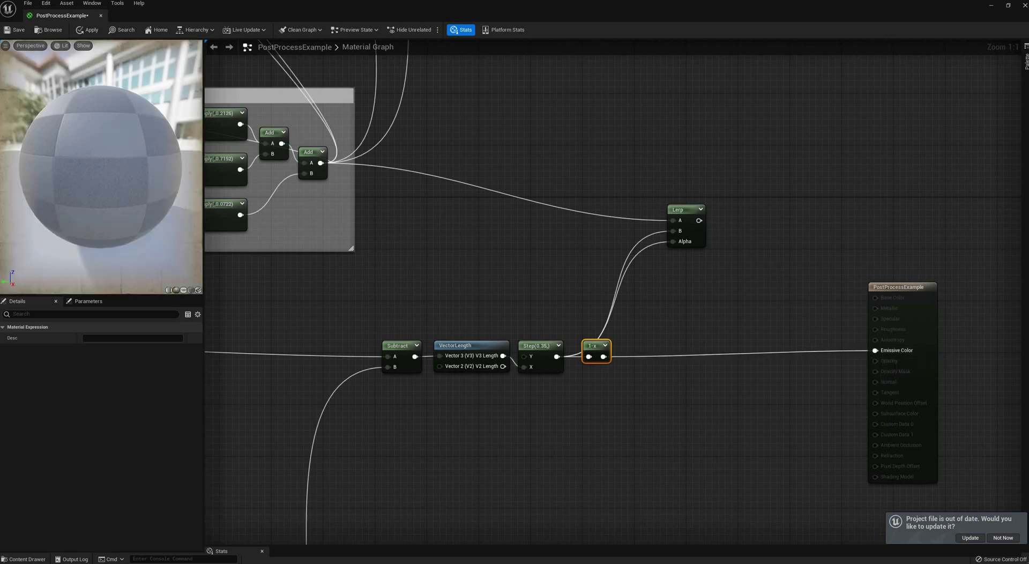
pyautogui.moveTo(687, 214); pyautogui.dragTo(707, 207)
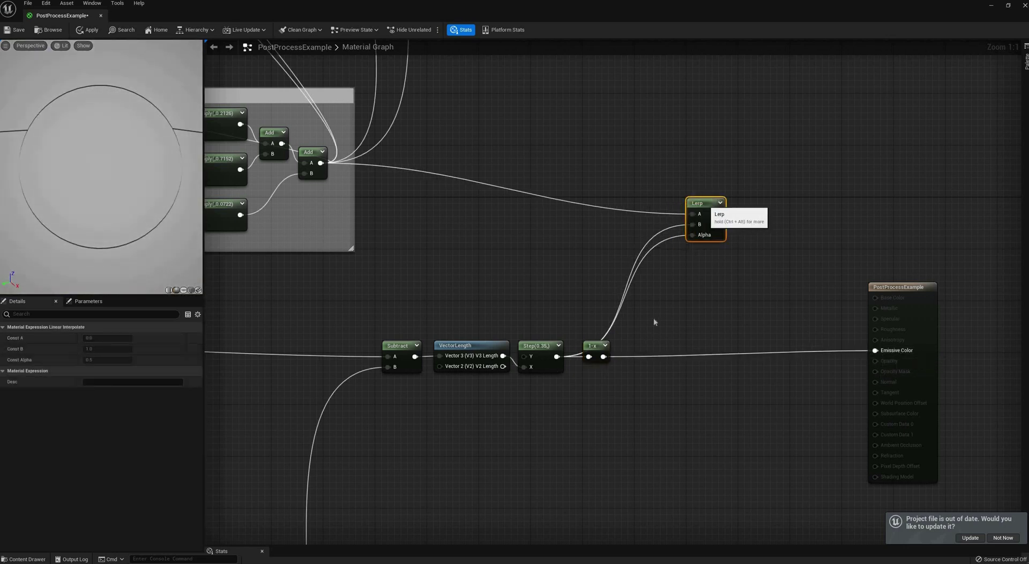
pyautogui.moveTo(657, 315); pyautogui.dragTo(702, 314, button='right')
pyautogui.moveTo(746, 201); pyautogui.dragTo(753, 174)
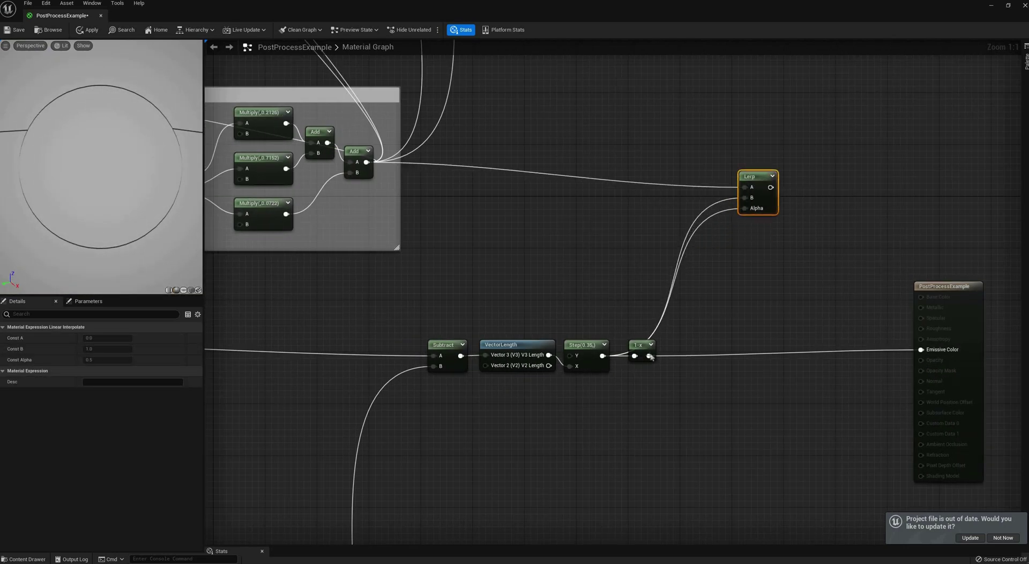
# Step: Wire OneMinus to the Lerp's A and Alpha and the luminance sum to B, output the Lerp to Emissive Color, and save
pyautogui.moveTo(632, 351); pyautogui.dragTo(745, 209)
pyautogui.moveTo(921, 349); pyautogui.dragTo(770, 187)
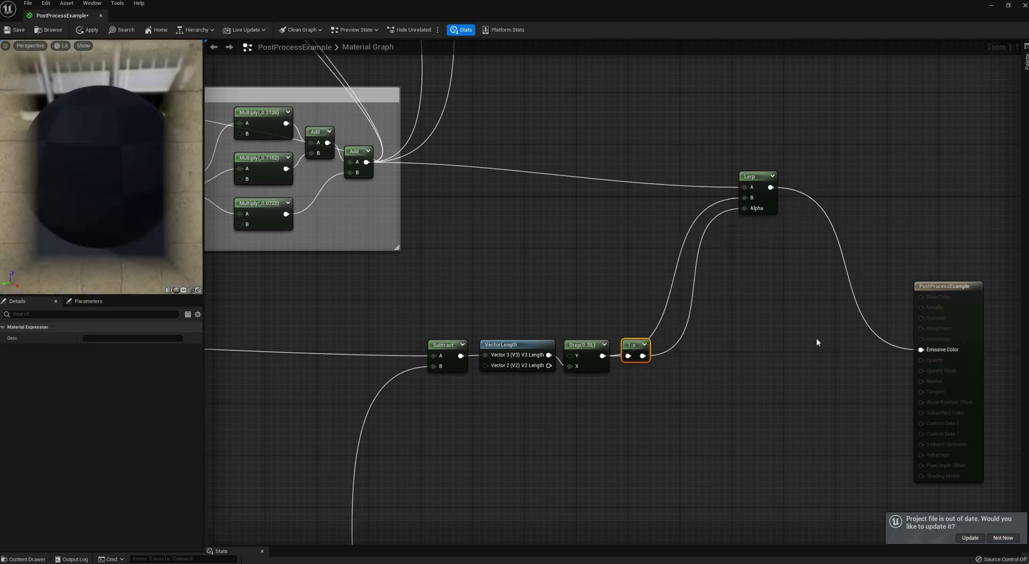
pyautogui.moveTo(366, 162); pyautogui.dragTo(743, 198)
pyautogui.moveTo(643, 356); pyautogui.dragTo(746, 188)
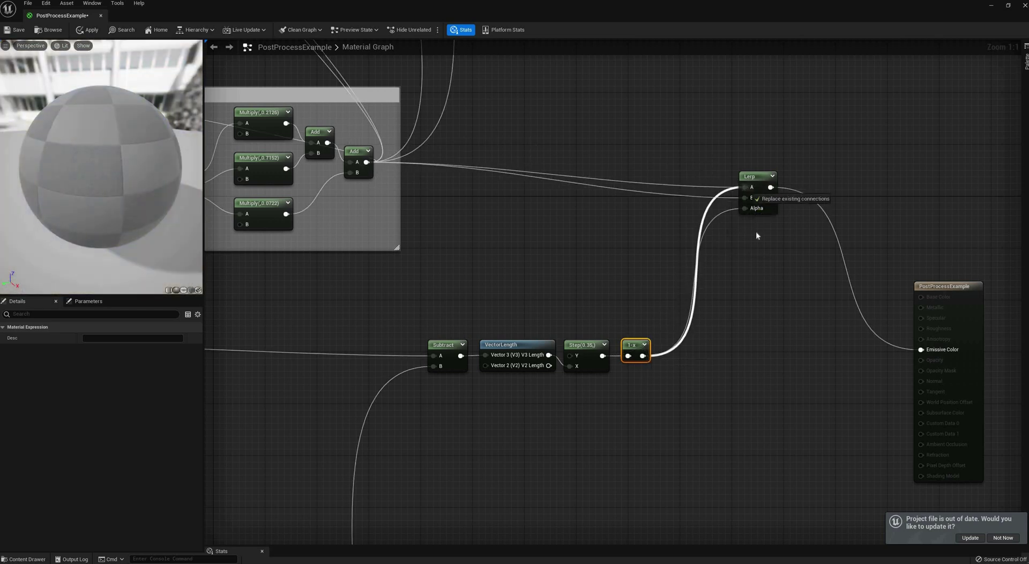
pyautogui.click(15, 30)
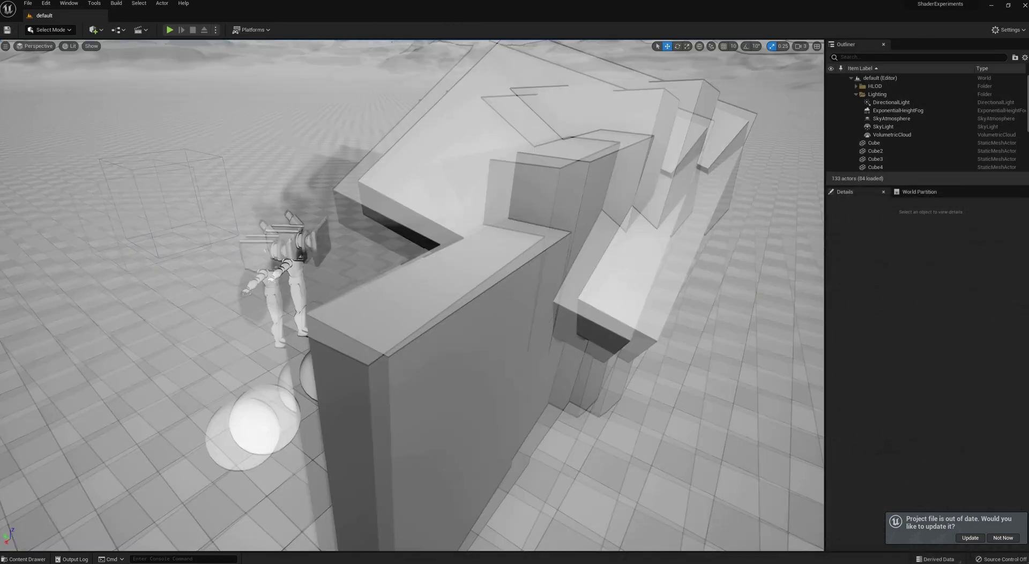
pyautogui.moveTo(412, 295); pyautogui.dragTo(413, 295, button='right')
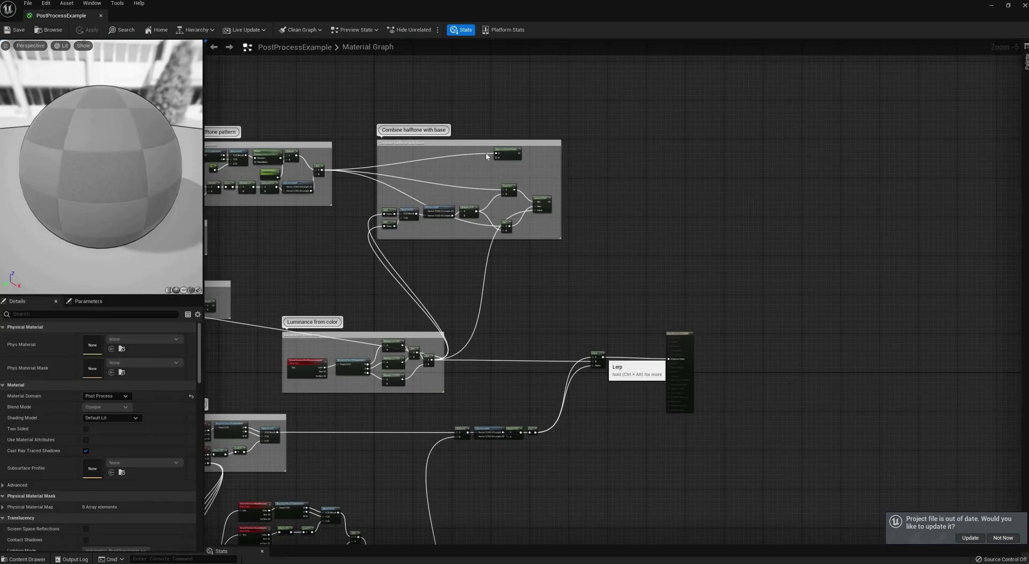
# Step: Connect the Lerp through the topmost "Combine halftone with base" node to Emissive Color, and branch a Multiply node off the Lerp output
pyautogui.moveTo(603, 357); pyautogui.dragTo(722, 330)
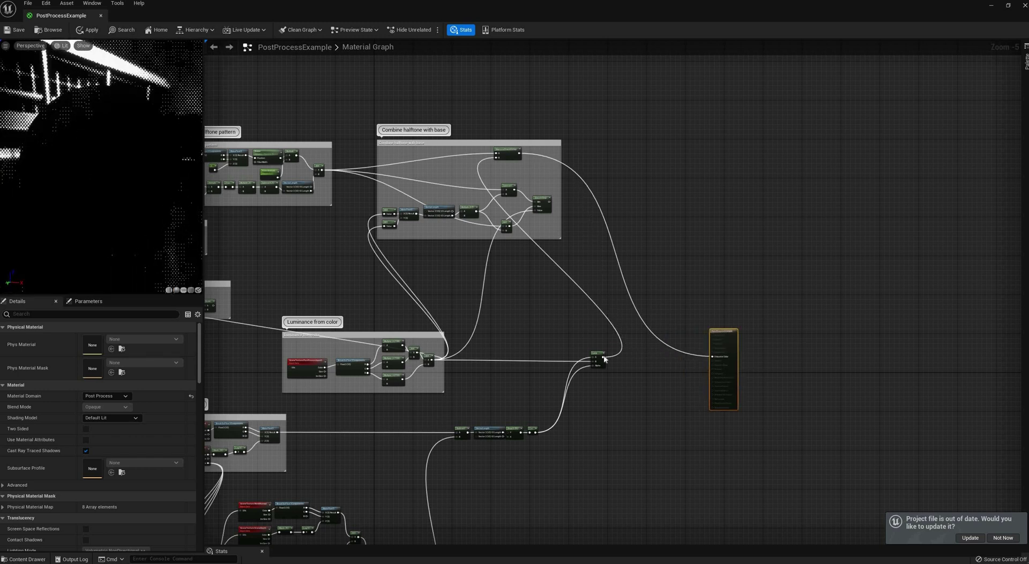
pyautogui.scroll(2, 634, 347)
pyautogui.moveTo(442, 232); pyautogui.dragTo(467, 230)
pyautogui.write('muyl==')
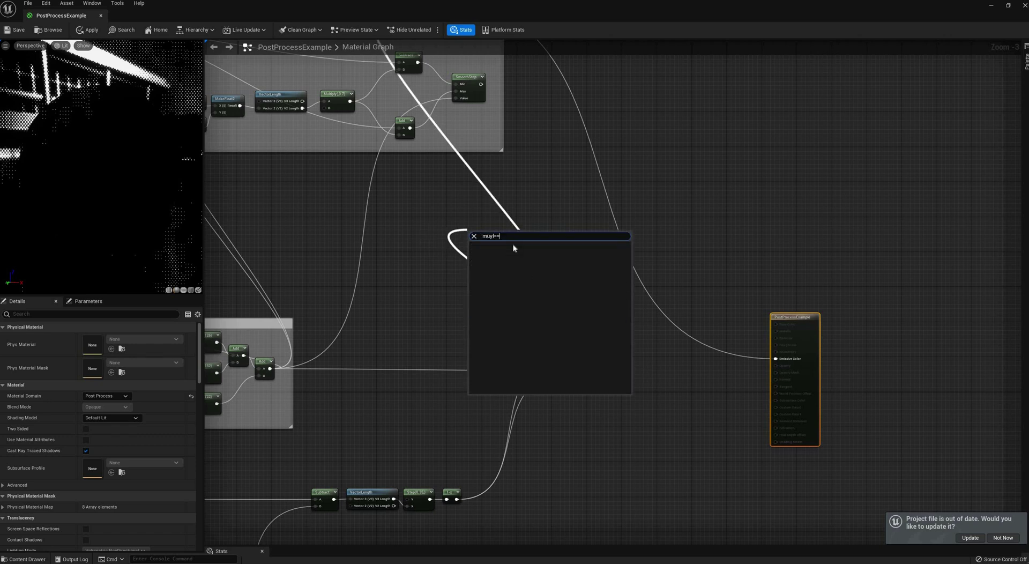
pyautogui.press('BackSpace')
pyautogui.press('BackSpace')
pyautogui.write('l')
pyautogui.press('Return')
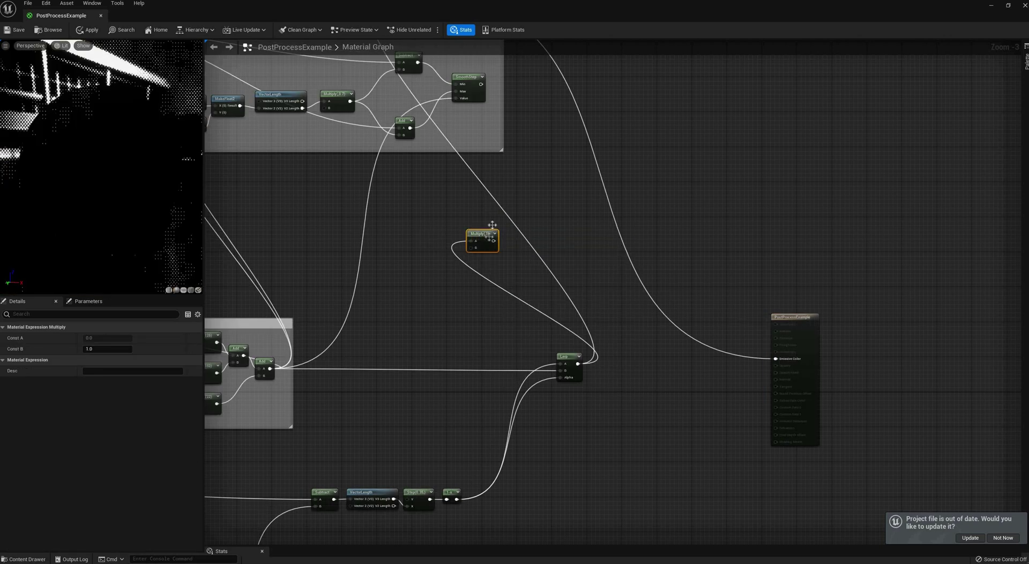
# Step: Set the new Multiply's Const B to 5.0, connect it to the top combine node's second input, and apply the material
pyautogui.moveTo(490, 236); pyautogui.dragTo(501, 228)
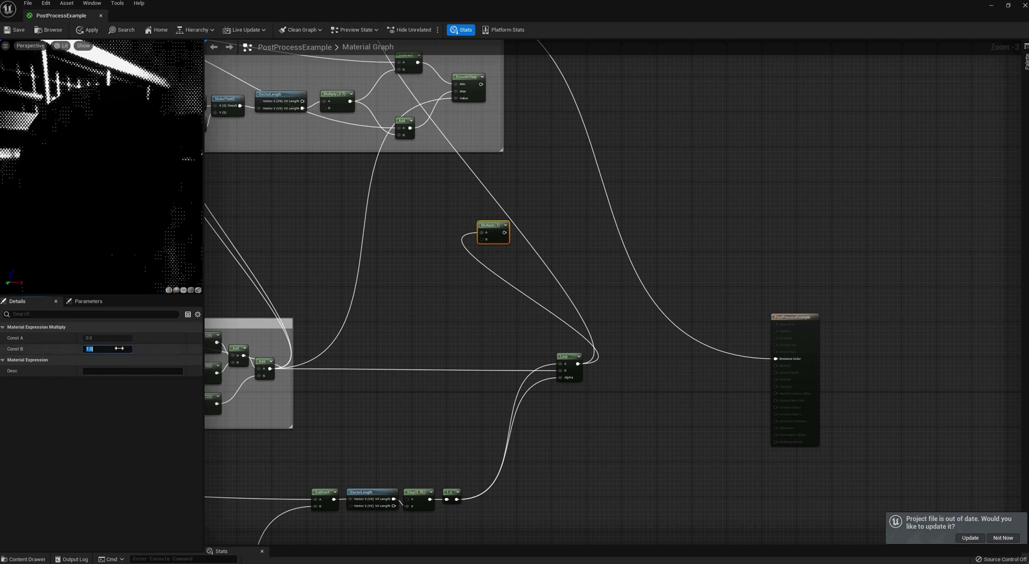
pyautogui.moveTo(486, 305); pyautogui.dragTo(527, 424, button='right')
pyautogui.moveTo(546, 352); pyautogui.dragTo(431, 124)
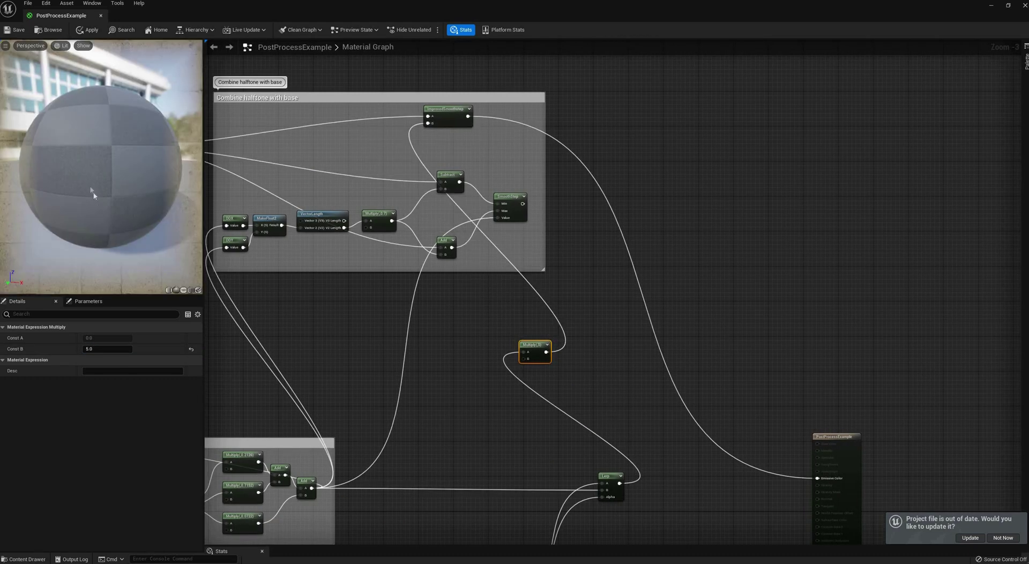
pyautogui.moveTo(102, 166); pyautogui.dragTo(136, 157)
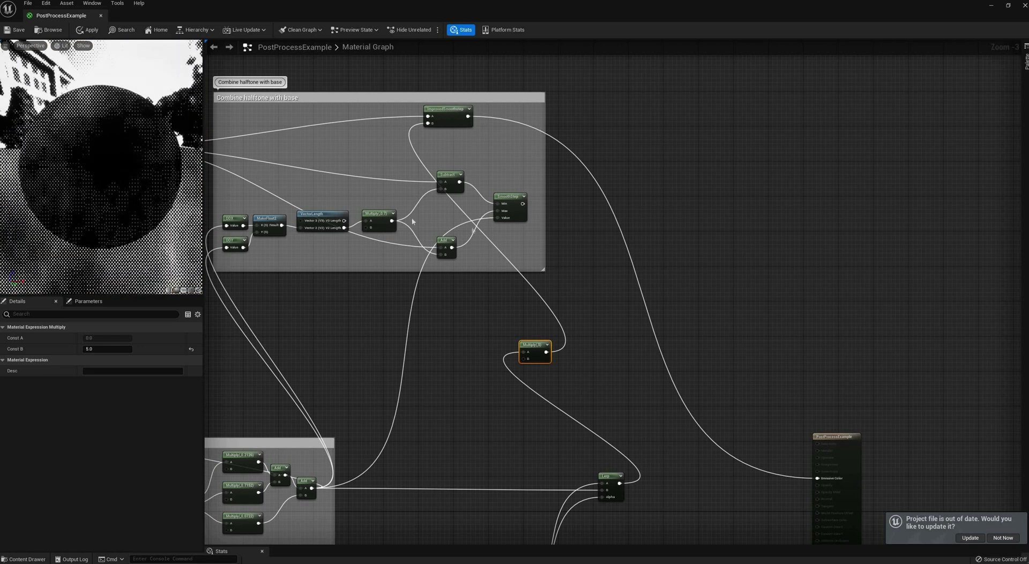
pyautogui.click(87, 29)
pyautogui.hotkey('alt', 'Tab')
pyautogui.moveTo(483, 241); pyautogui.dragTo(550, 241, button='right')
pyautogui.hotkey('alt', 'Tab')
# Step: Clear the Lerp's A input and feed the luminance sum through a Step node with Const Y 0.05 into Emissive Color
pyautogui.moveTo(569, 273); pyautogui.dragTo(767, 272)
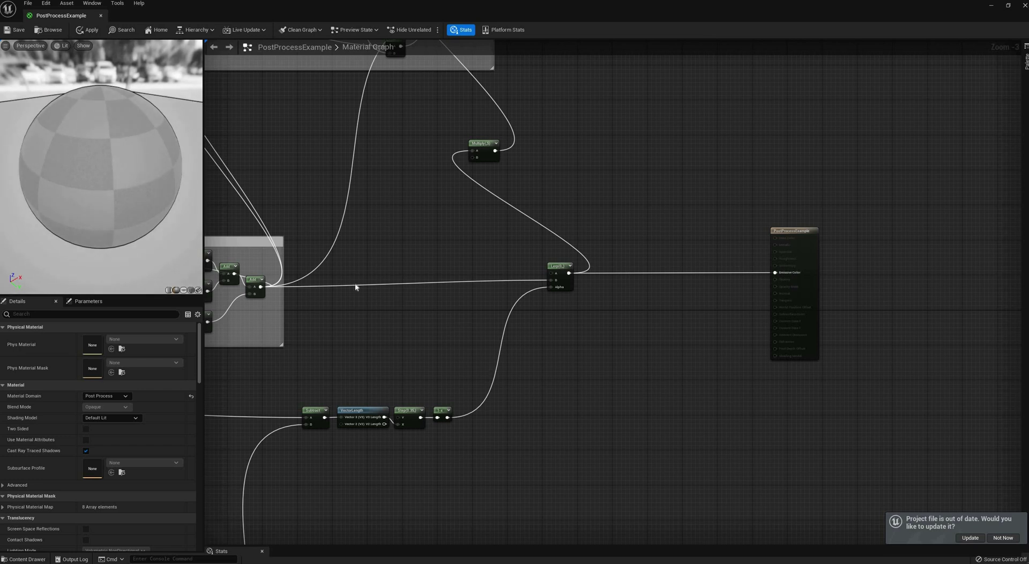
pyautogui.moveTo(355, 287); pyautogui.dragTo(346, 259, button='right')
pyautogui.moveTo(346, 259); pyautogui.dragTo(467, 304)
pyautogui.write('step')
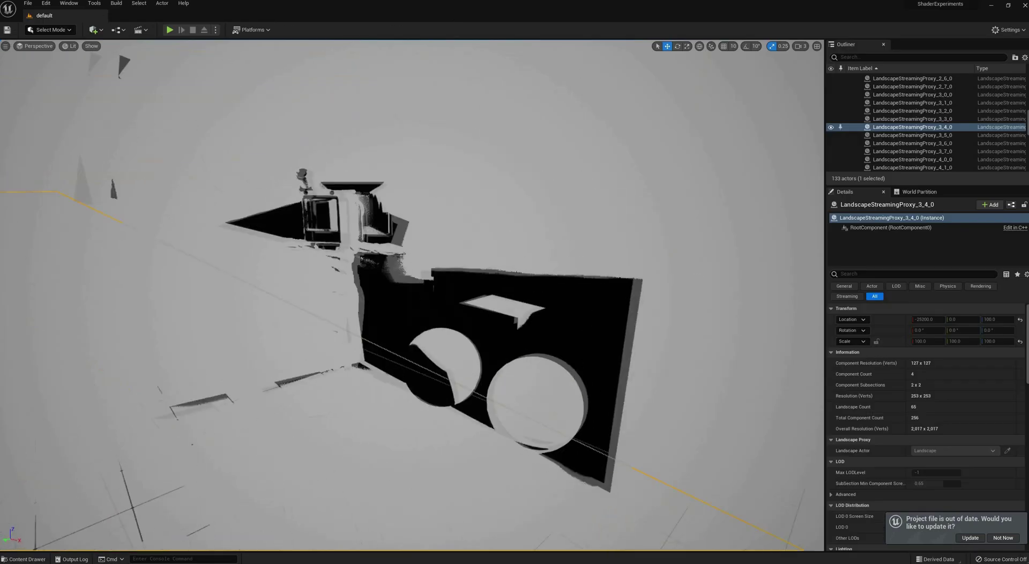
pyautogui.moveTo(412, 294)
pyautogui.mouseDown(button='right')
pyautogui.moveTo(343, 289)
pyautogui.moveTo(412, 294)
pyautogui.mouseUp(button='right')
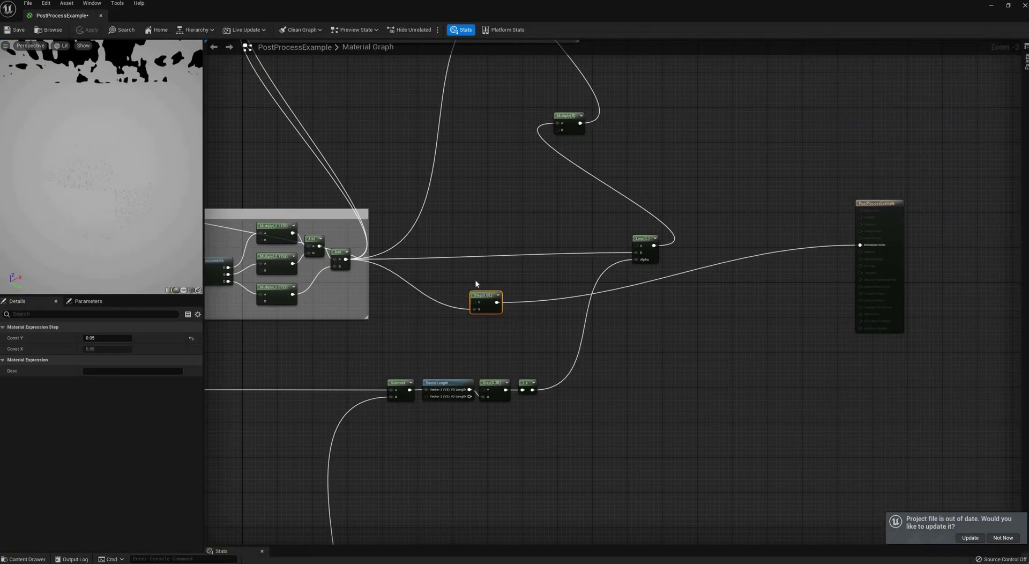
# Step: Add a second LinearInterpolate node below the existing Lerp
pyautogui.moveTo(655, 353); pyautogui.dragTo(625, 330, button='right')
pyautogui.rightClick(625, 331)
pyautogui.write('line')
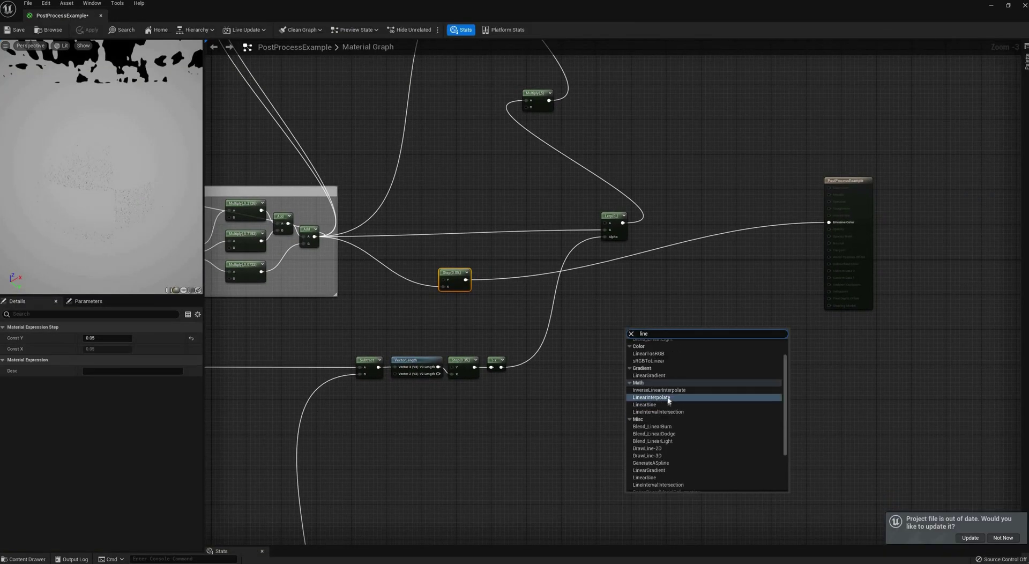
pyautogui.press('Return')
pyautogui.scroll(1, 615, 375)
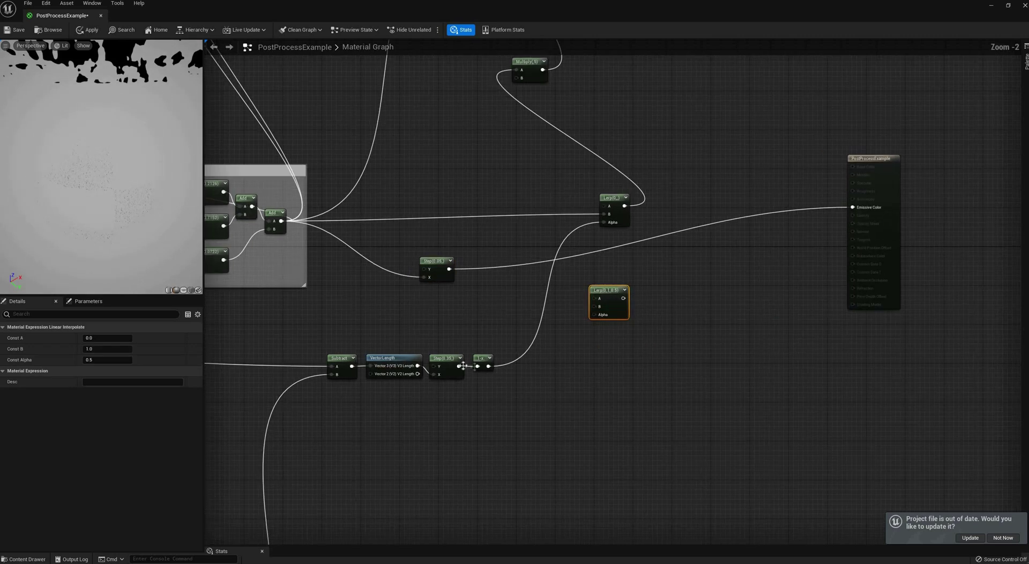
# Step: Move the OneMinus node farther from the edge Step node and start previewing that Step node
pyautogui.moveTo(489, 360); pyautogui.dragTo(518, 360)
pyautogui.click(451, 360)
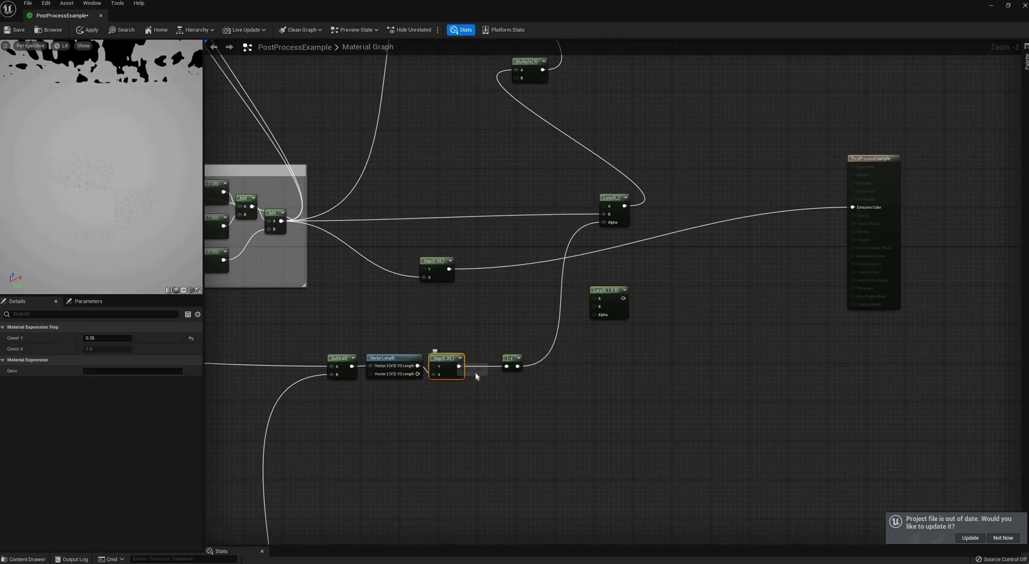
pyautogui.rightClick(451, 362)
pyautogui.click(474, 377)
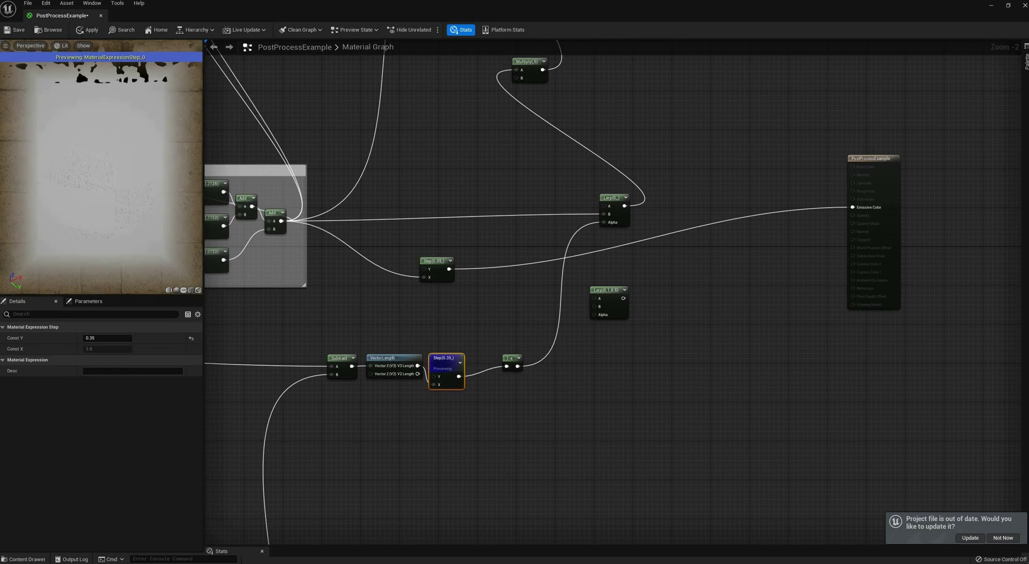
# Step: Check the OneMinus node's preview and connect the edge Step node's output to the lower Lerp's A input
pyautogui.rightClick(514, 362)
pyautogui.click(536, 377)
pyautogui.moveTo(458, 365); pyautogui.dragTo(596, 301)
pyautogui.rightClick(517, 361)
pyautogui.click(537, 376)
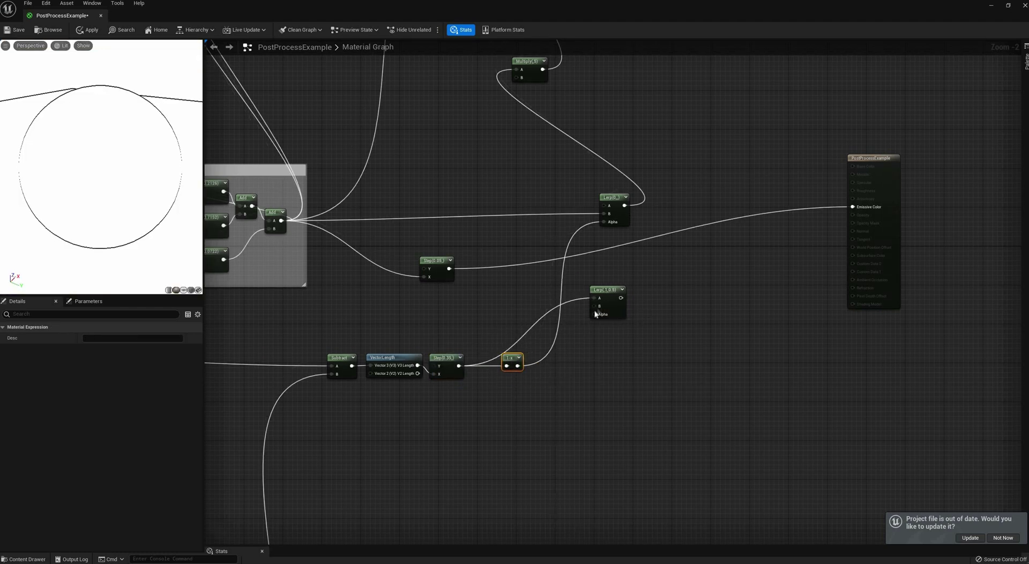
# Step: Feed OneMinus into the lower Lerp's B and the luminance Step into its Alpha, output it to Emissive Color, and apply the material
pyautogui.moveTo(518, 365); pyautogui.dragTo(599, 309)
pyautogui.moveTo(541, 334); pyautogui.dragTo(594, 306)
pyautogui.moveTo(448, 269); pyautogui.dragTo(852, 207)
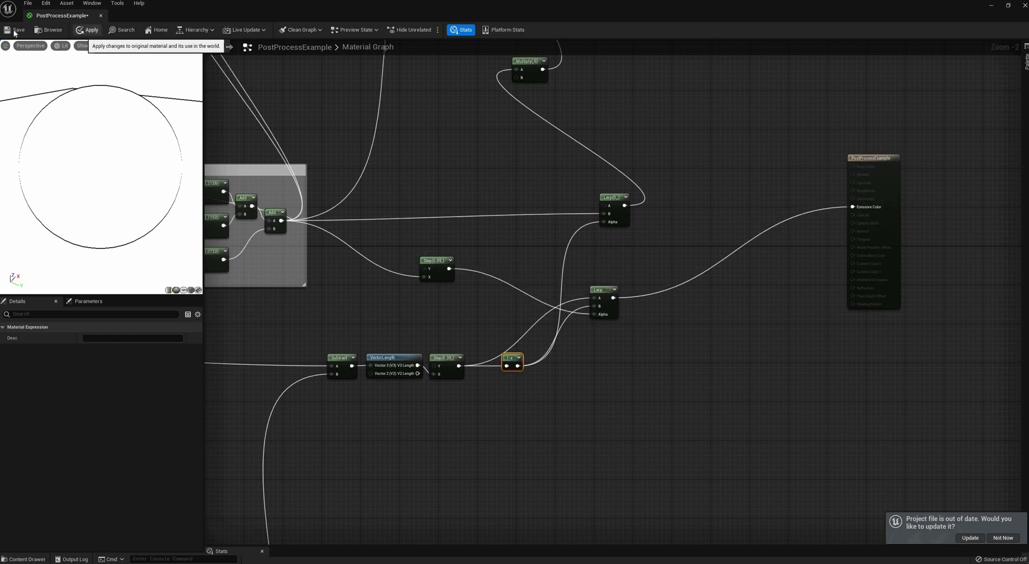
pyautogui.click(88, 31)
pyautogui.click(991, 6)
pyautogui.moveTo(514, 279); pyautogui.dragTo(263, 244, button='right')
pyautogui.moveTo(547, 233); pyautogui.dragTo(595, 227, button='right')
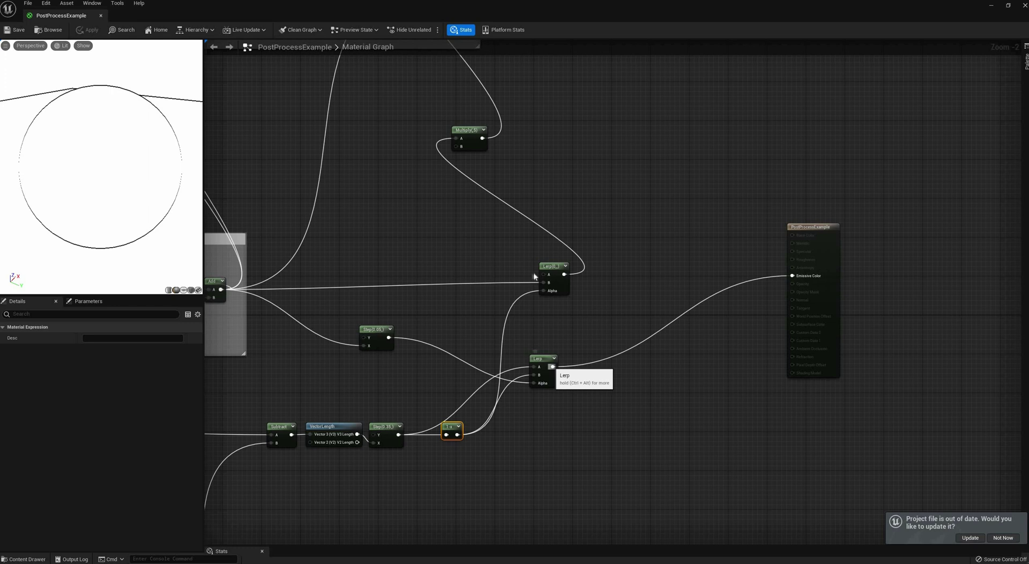
# Step: Connect the lower Lerp to the upper Lerp's A input, output the upper Lerp to Emissive Color, and save the material for viewing in the level
pyautogui.moveTo(553, 366); pyautogui.dragTo(792, 275)
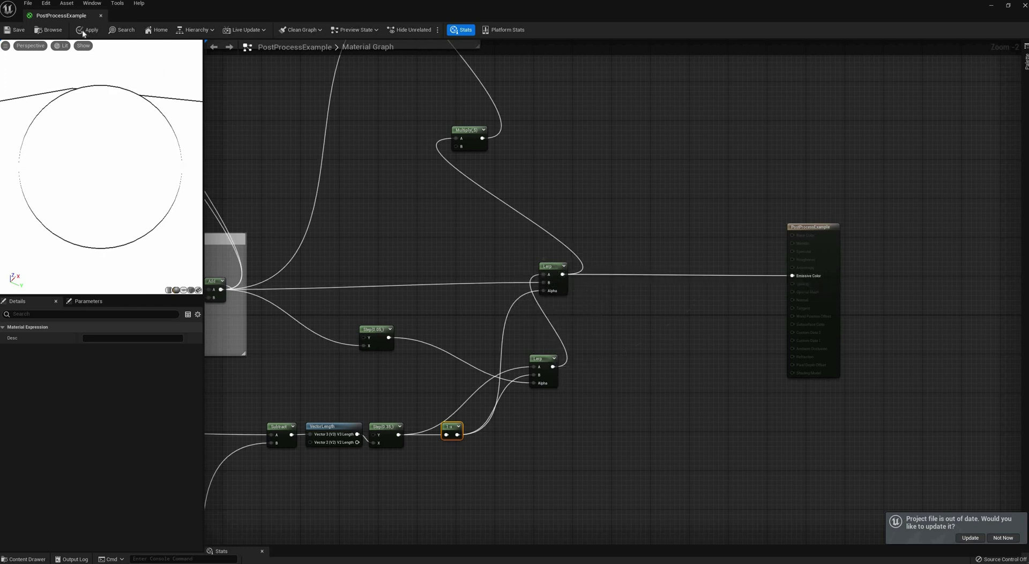
pyautogui.click(21, 30)
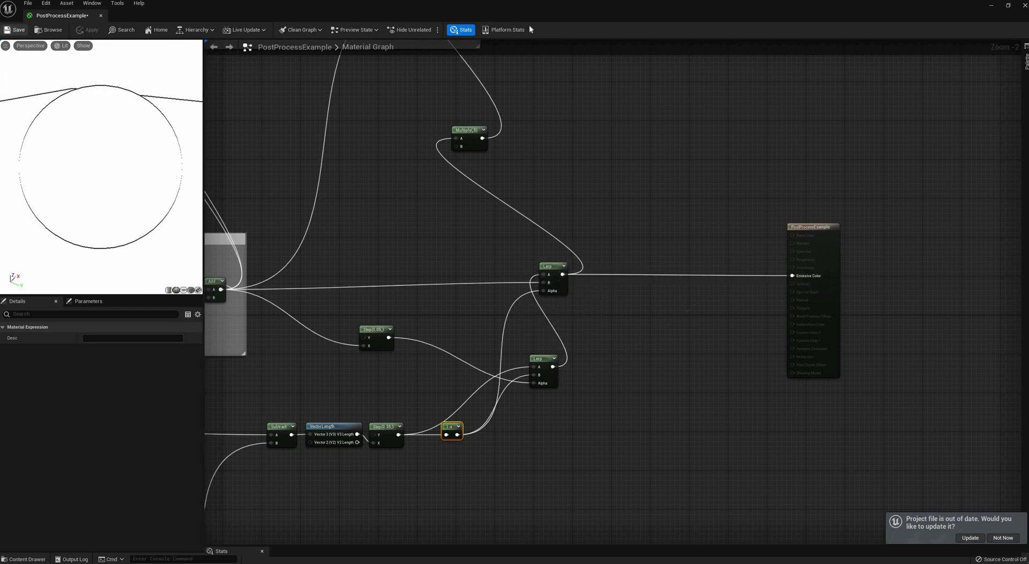
pyautogui.click(991, 6)
pyautogui.moveTo(437, 138); pyautogui.dragTo(228, 200, button='right')
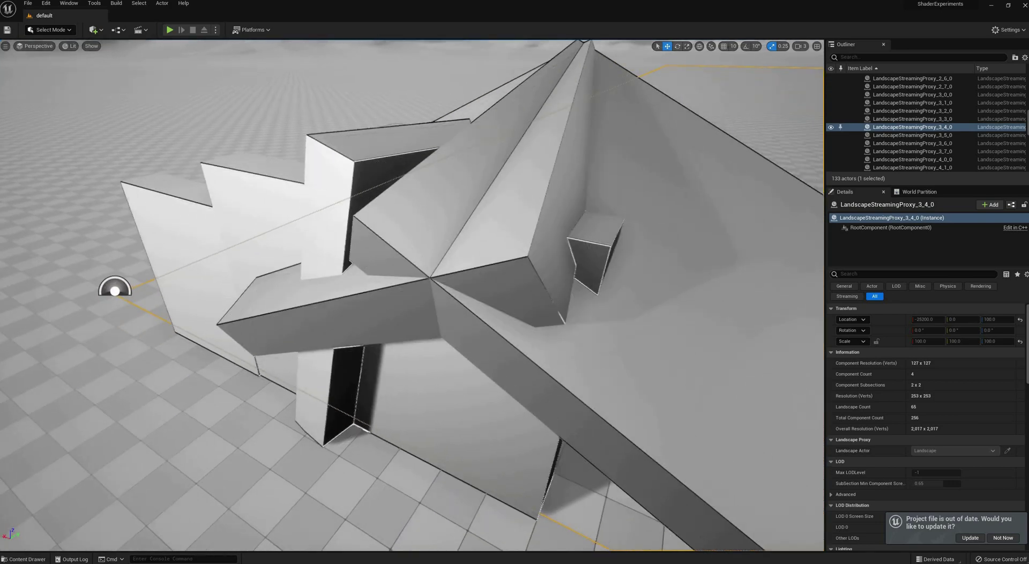